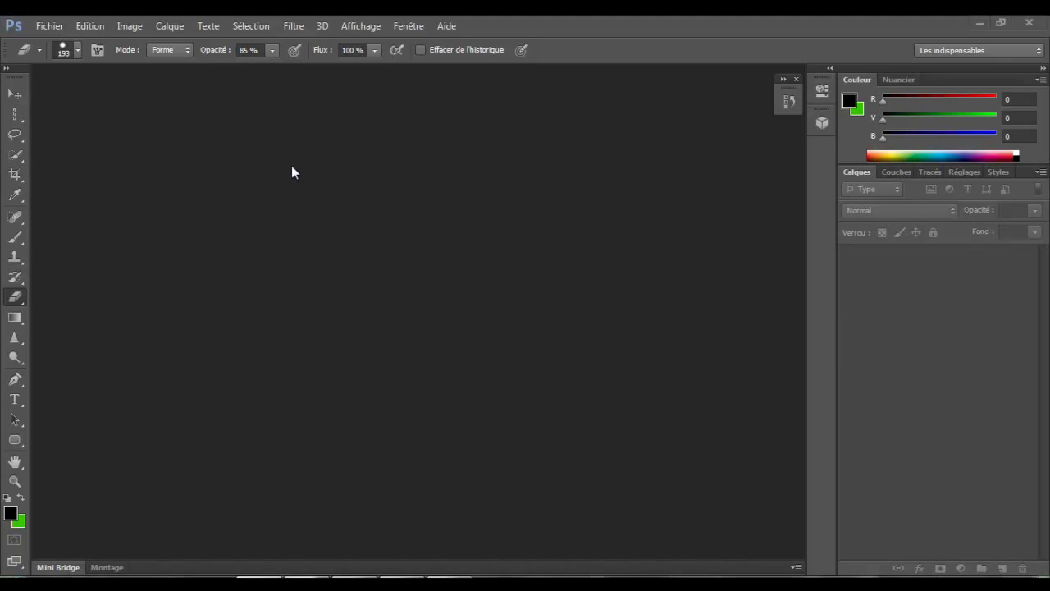
Step: Create a new 1280 × 780 px RGB document named Outro tuto, at 72 pixels/inch with a white background
left_click(51, 25)
left_click(57, 42)
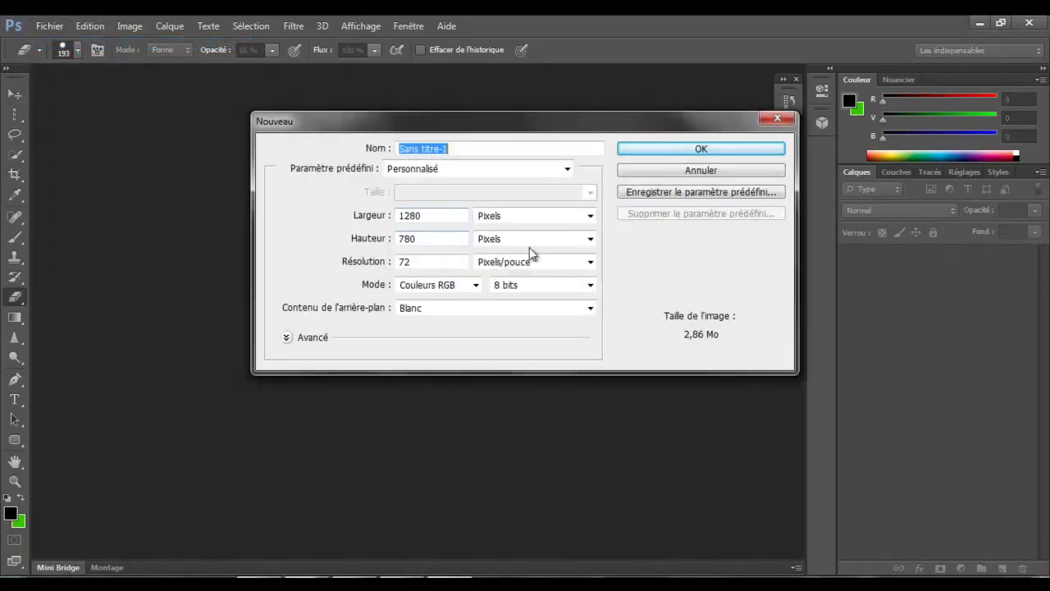
key("BackSpace")
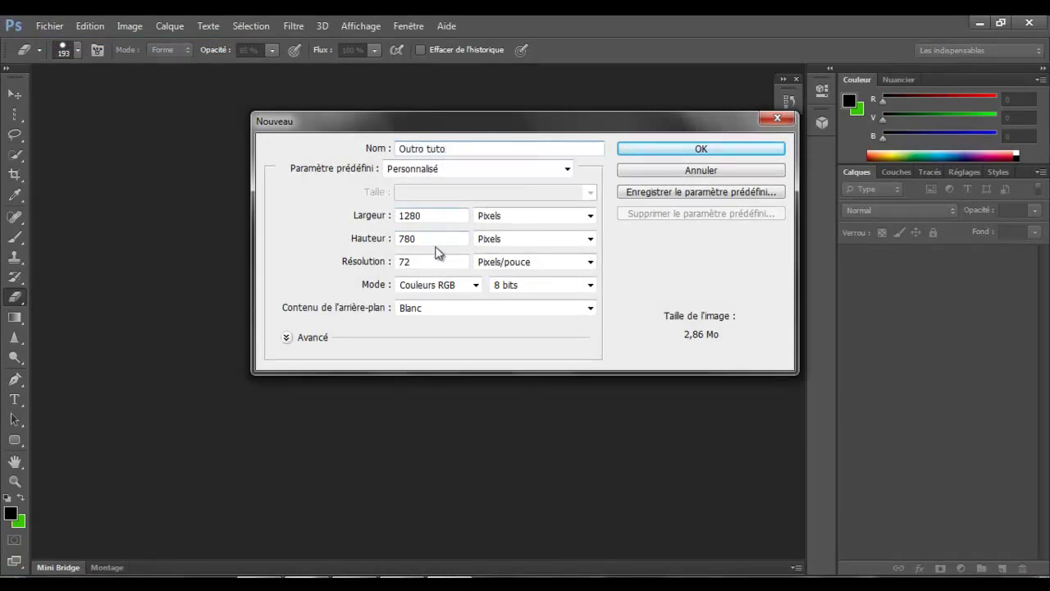
left_click(689, 150)
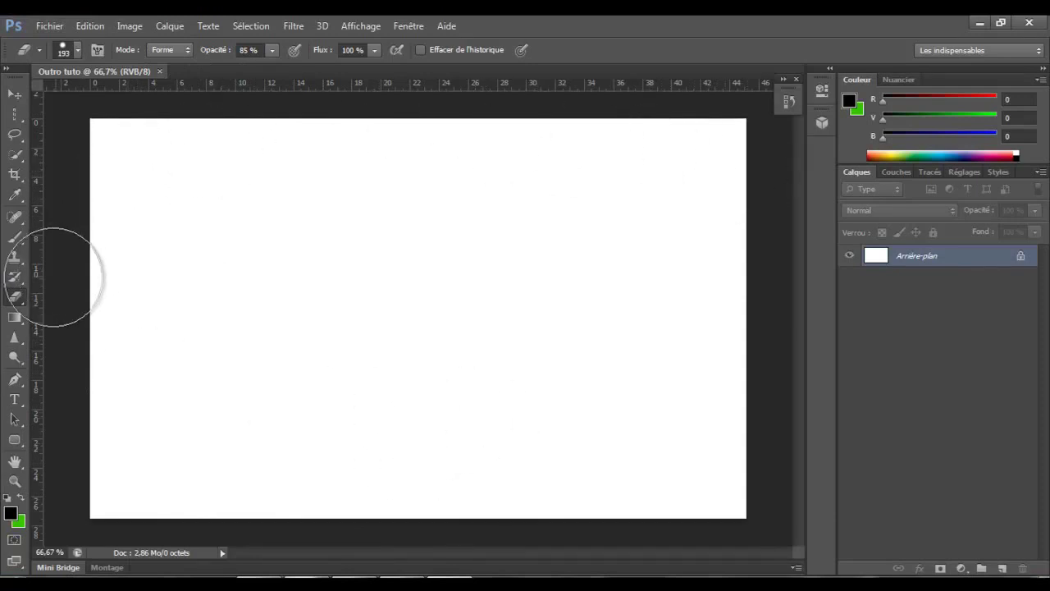
Step: Draw a black rectangle of about 384 × 190 px in the lower-left part of the canvas
left_click(15, 318)
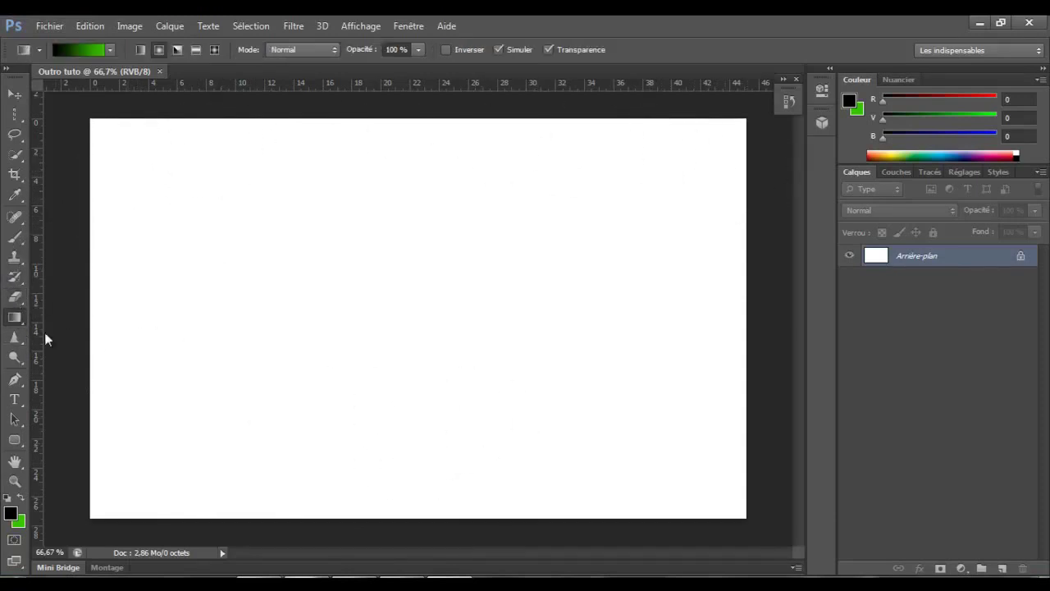
left_click(17, 441)
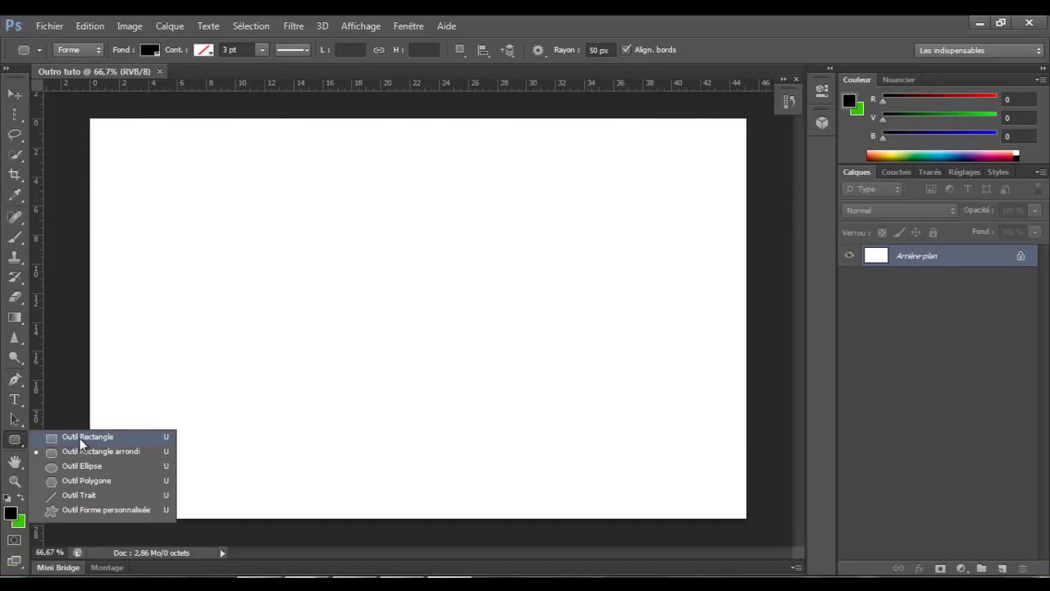
left_click(80, 440)
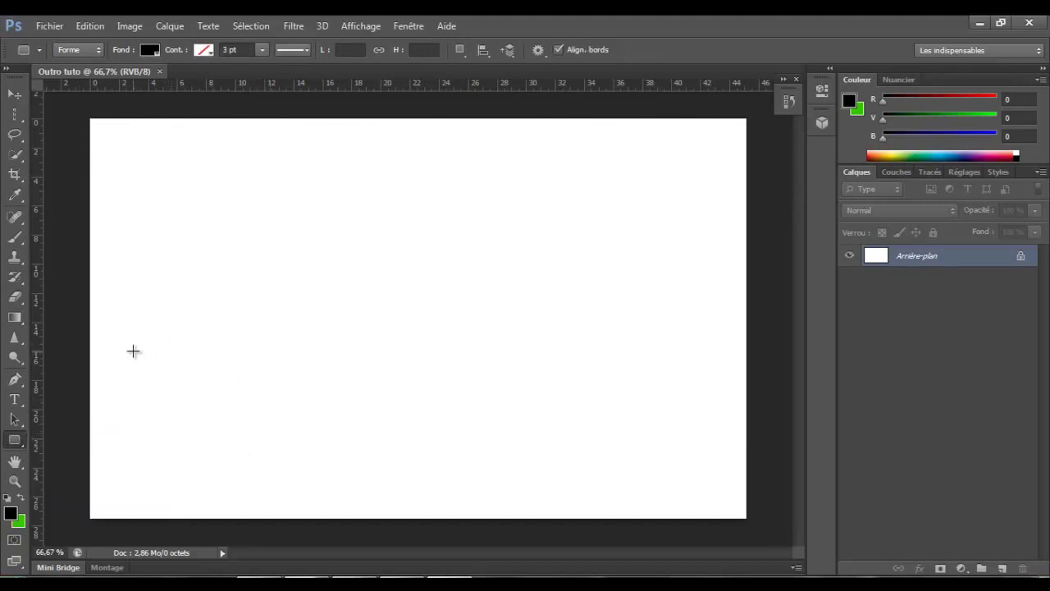
left_click_drag(133, 351, 328, 447)
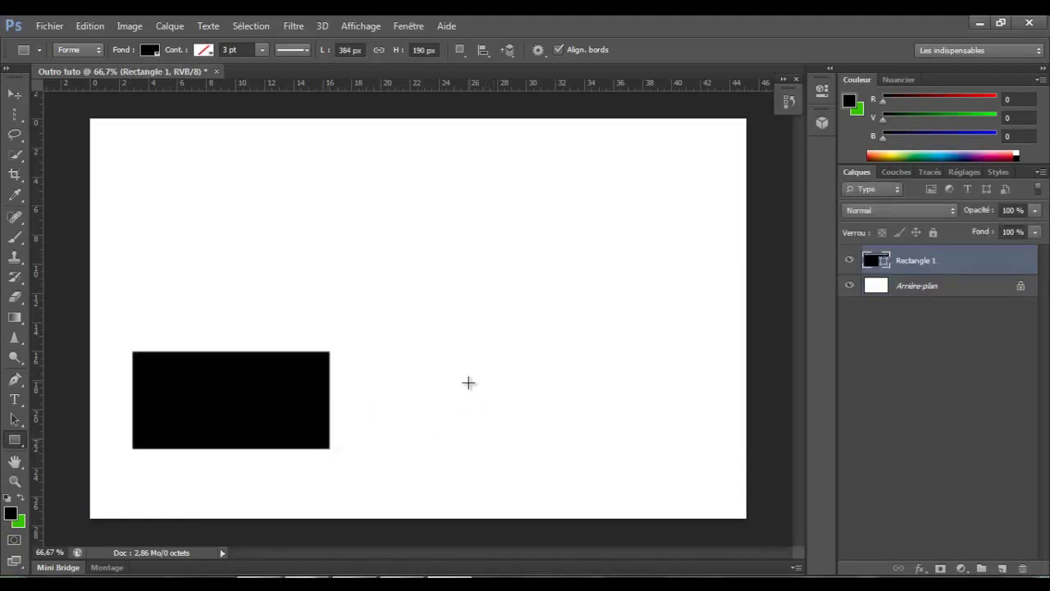
Step: Duplicate the black rectangle and move the copy horizontally to the canvas's right side, centred at about X 993 px
right_click(882, 260)
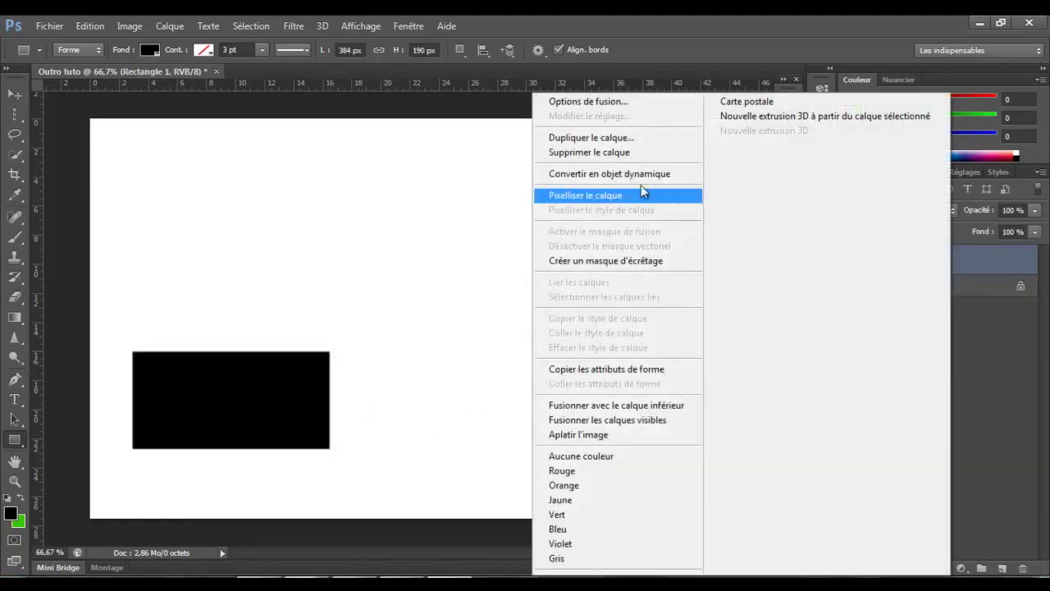
left_click(600, 141)
left_click(647, 188)
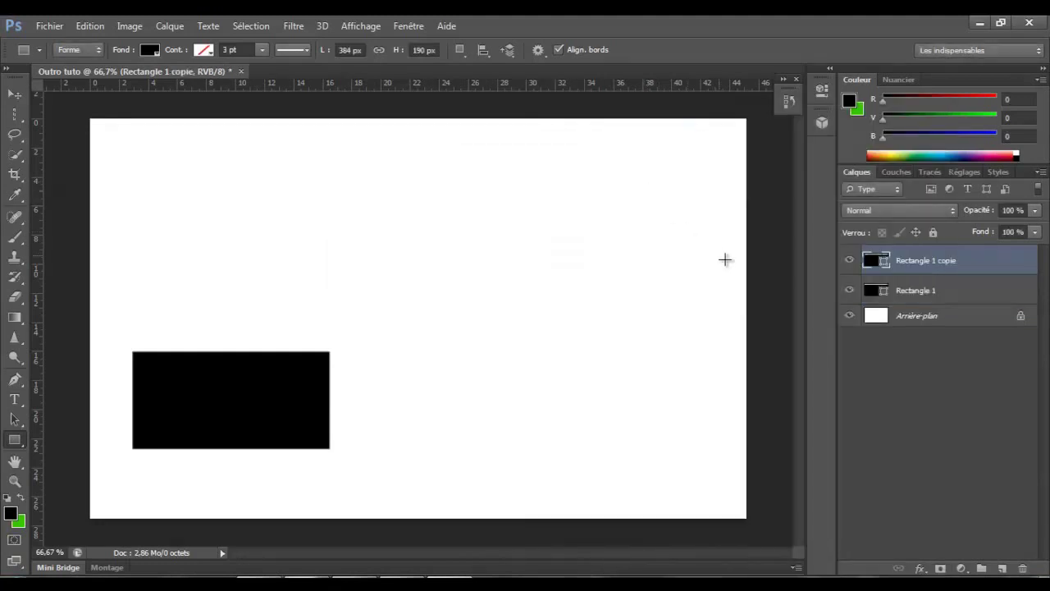
key("ctrl+t")
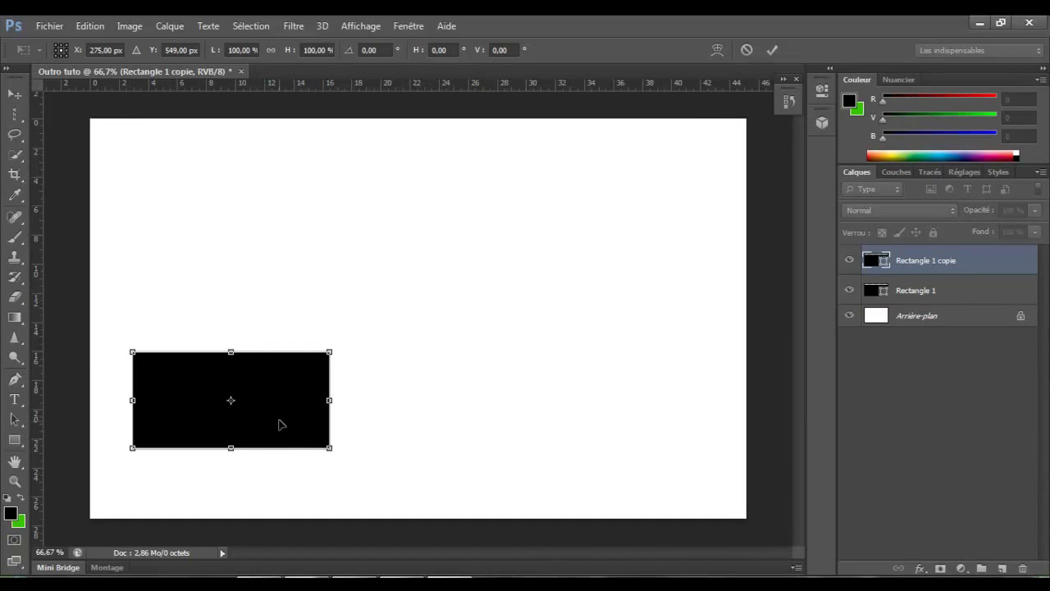
left_click_drag(279, 424, 647, 433)
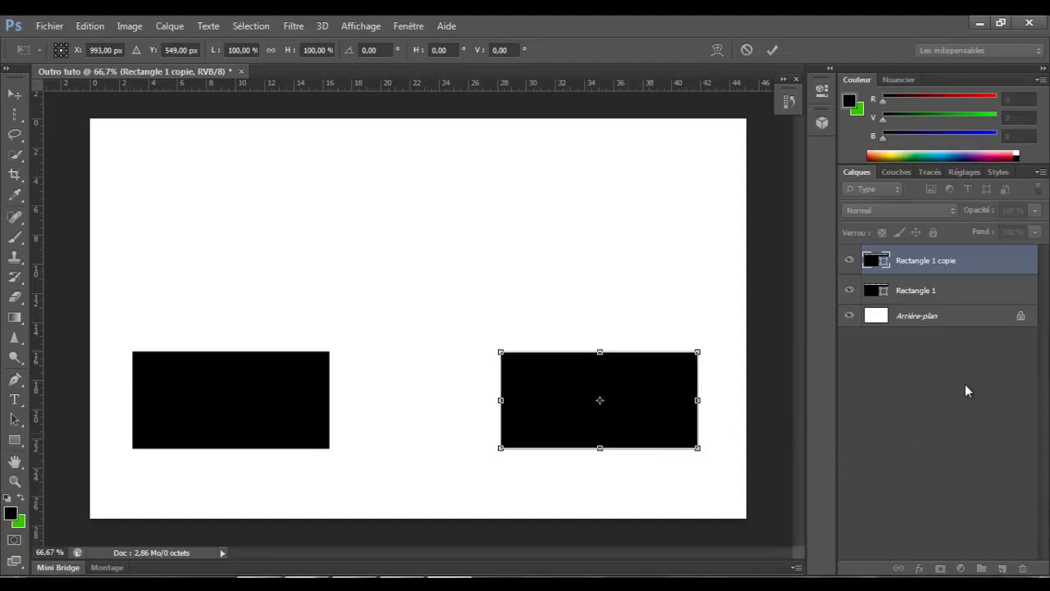
left_click(15, 441)
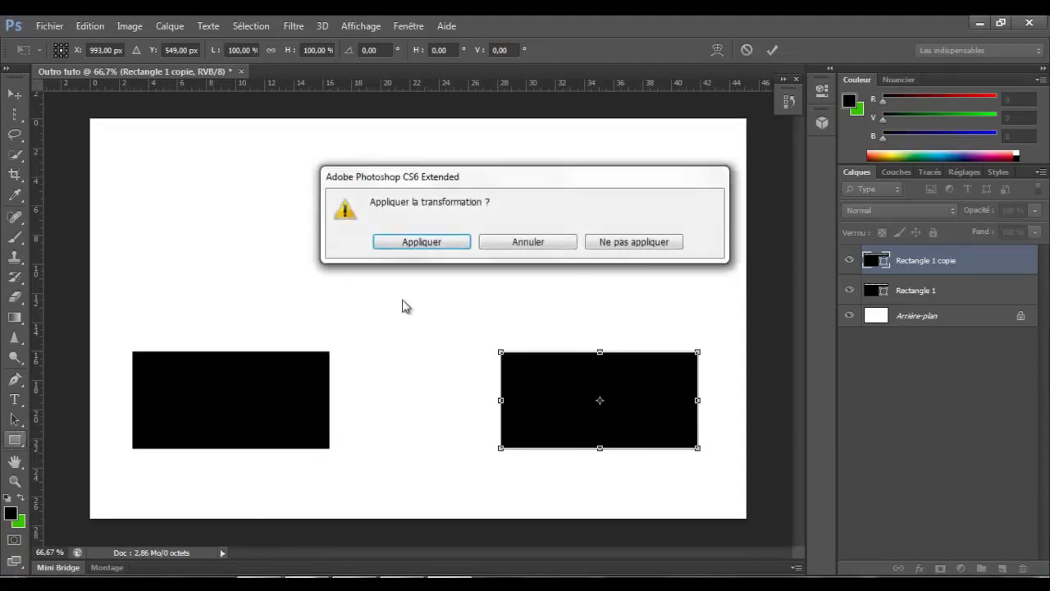
left_click(422, 241)
Step: Draw a black rounded rectangle of about 291 × 70 px with a 50 px radius, below and between the two rectangles
right_click(12, 449)
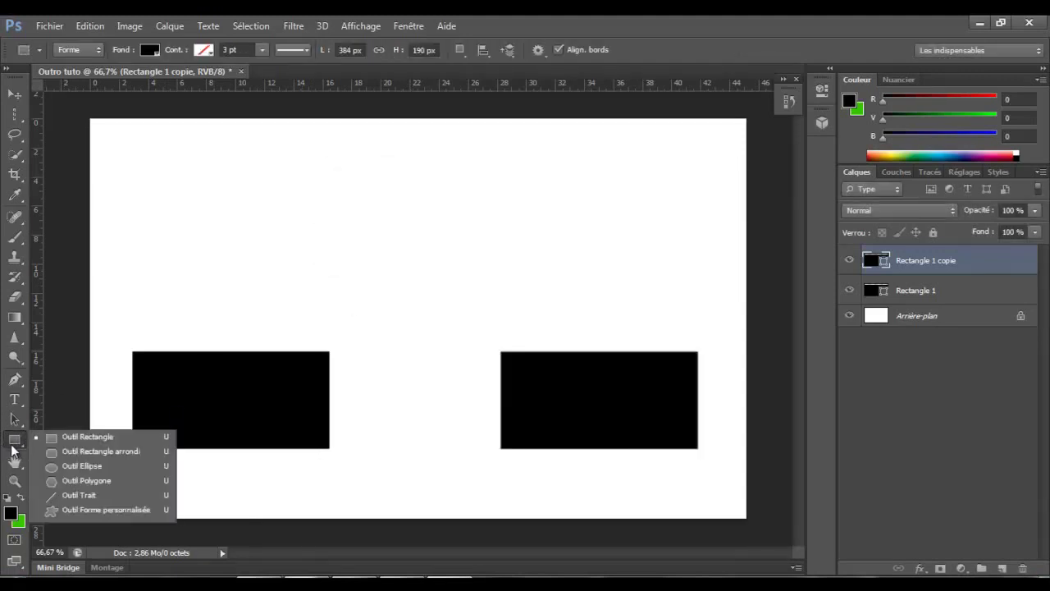
left_click(93, 452)
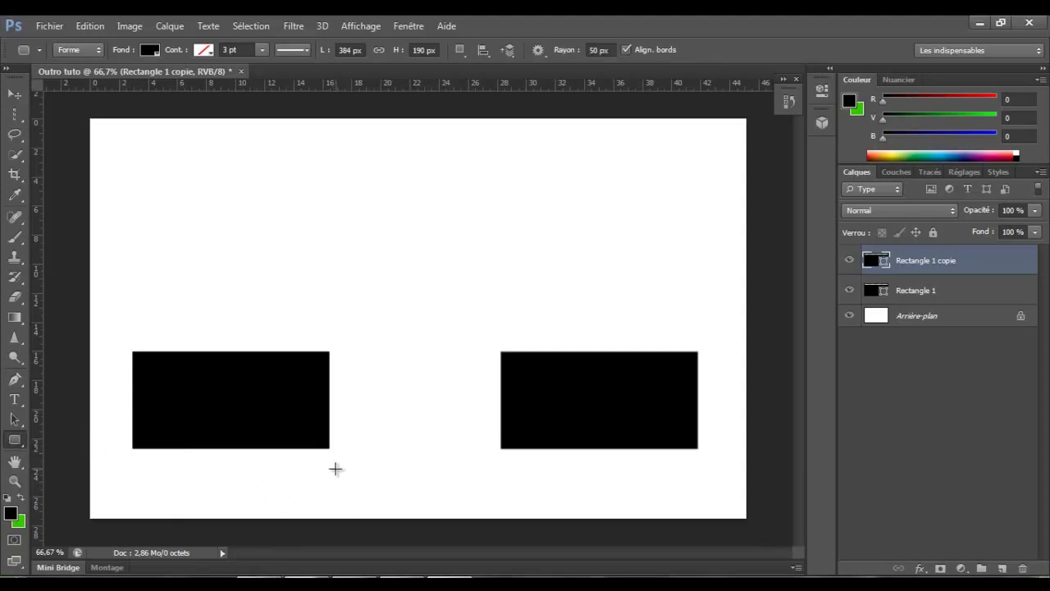
left_click(335, 471)
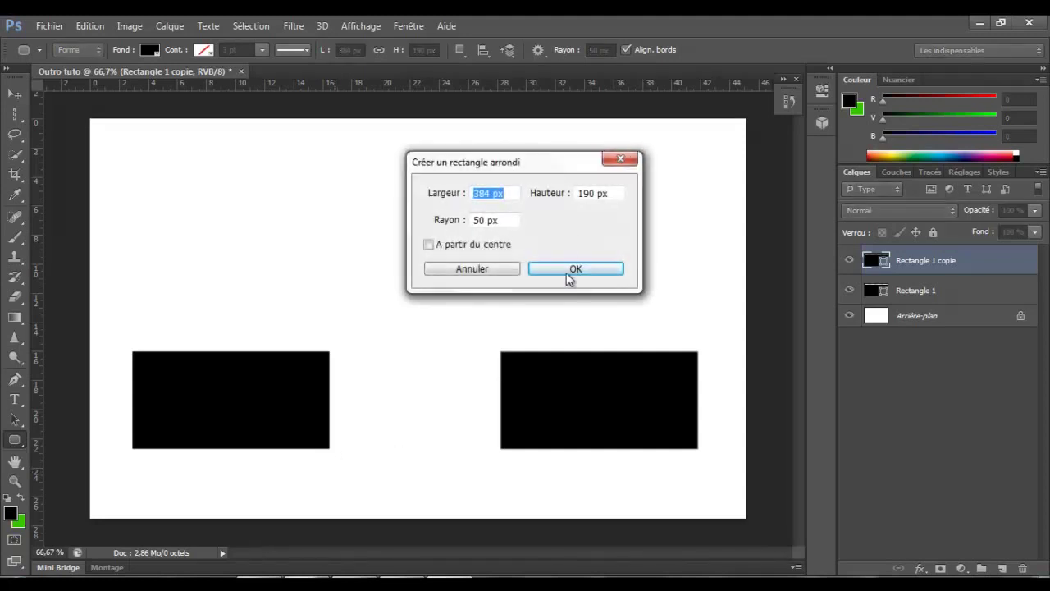
left_click(495, 278)
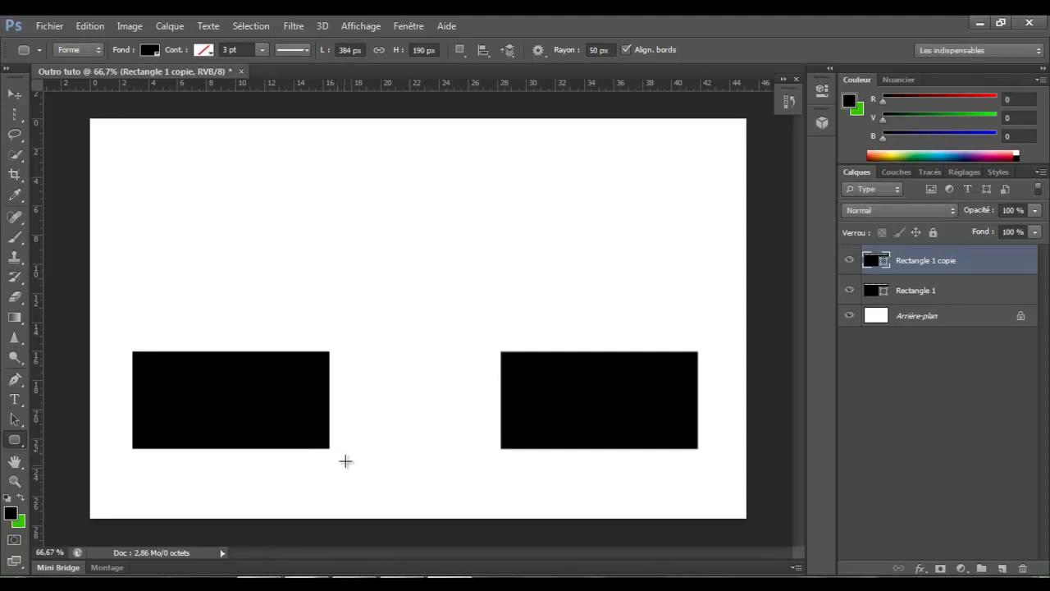
left_click_drag(339, 462, 487, 497)
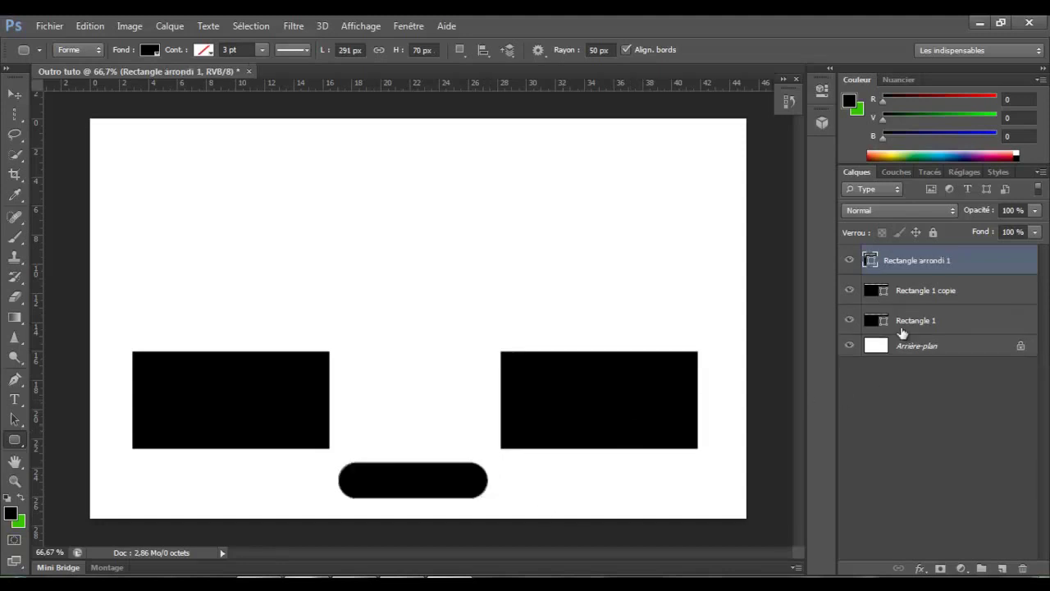
Step: Apply a linear black-to-dark-teal gradient overlay to the rounded rectangle
double_click(975, 269)
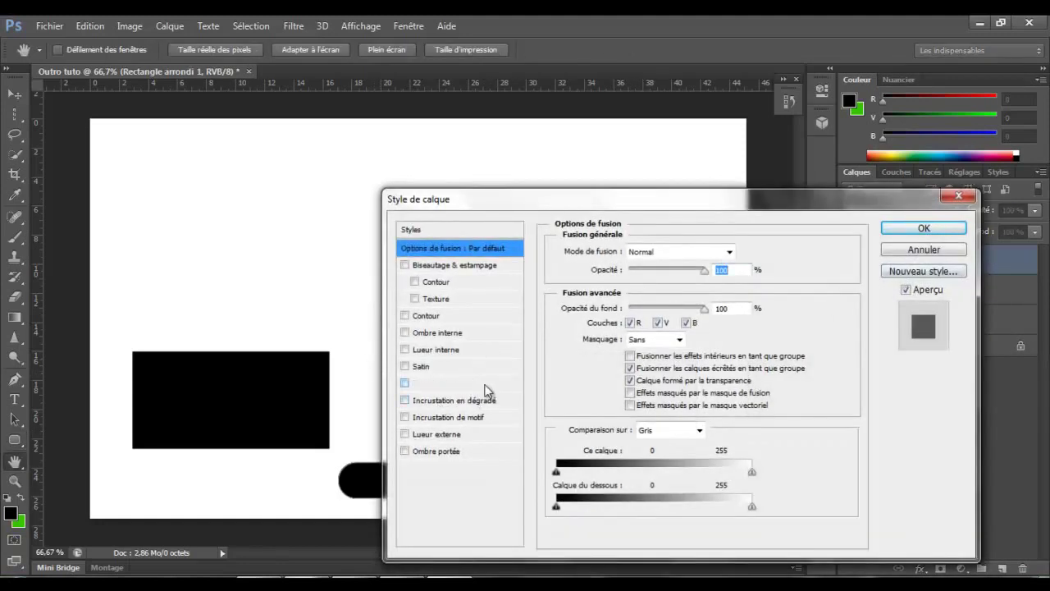
left_click(463, 400)
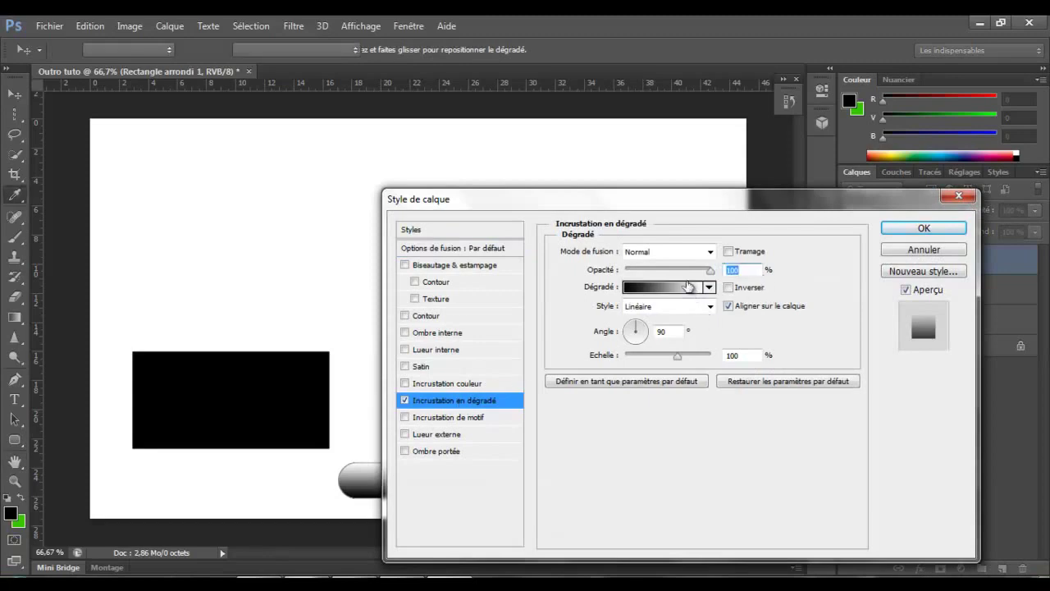
left_click(688, 286)
left_click(890, 472)
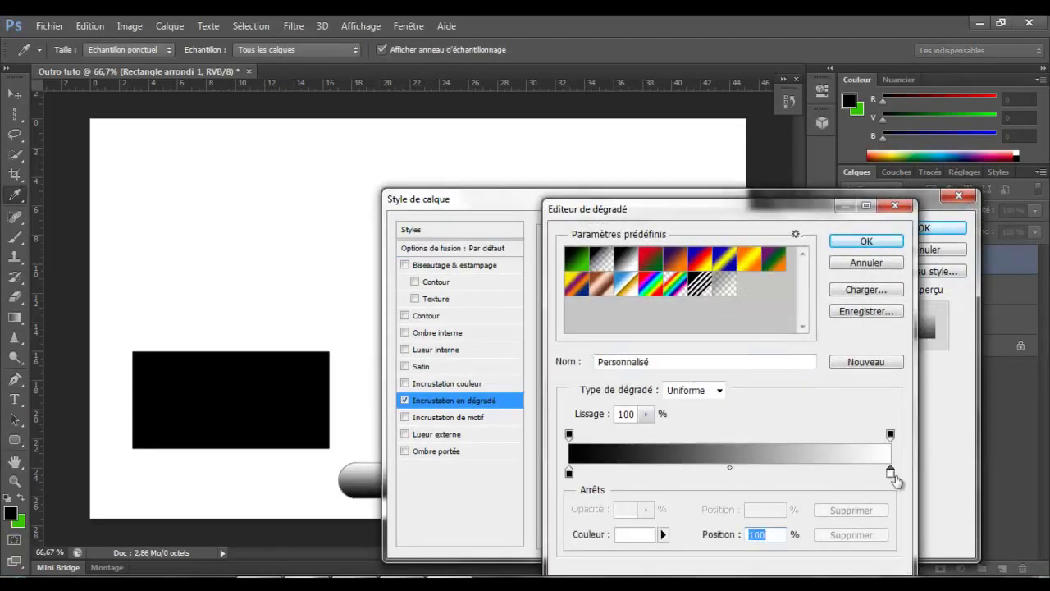
double_click(895, 475)
mouse_move(773, 330)
left_mouse_down()
mouse_move(769, 316)
mouse_move(768, 326)
left_mouse_up()
mouse_move(726, 268)
left_mouse_down()
mouse_move(731, 356)
mouse_move(726, 337)
mouse_move(747, 322)
left_mouse_up()
left_click(876, 218)
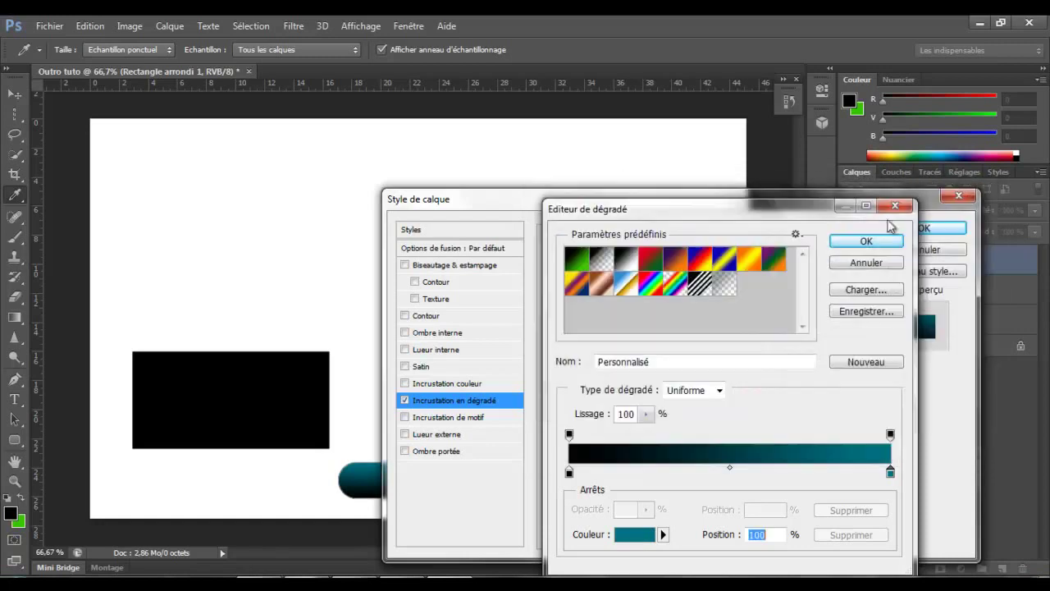
left_click(868, 243)
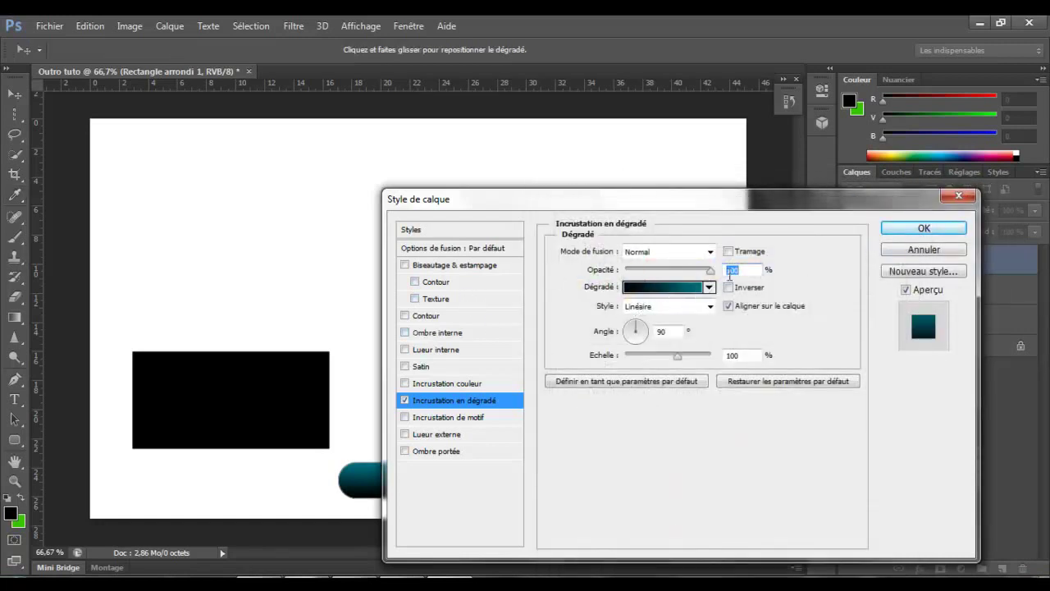
left_click(923, 231)
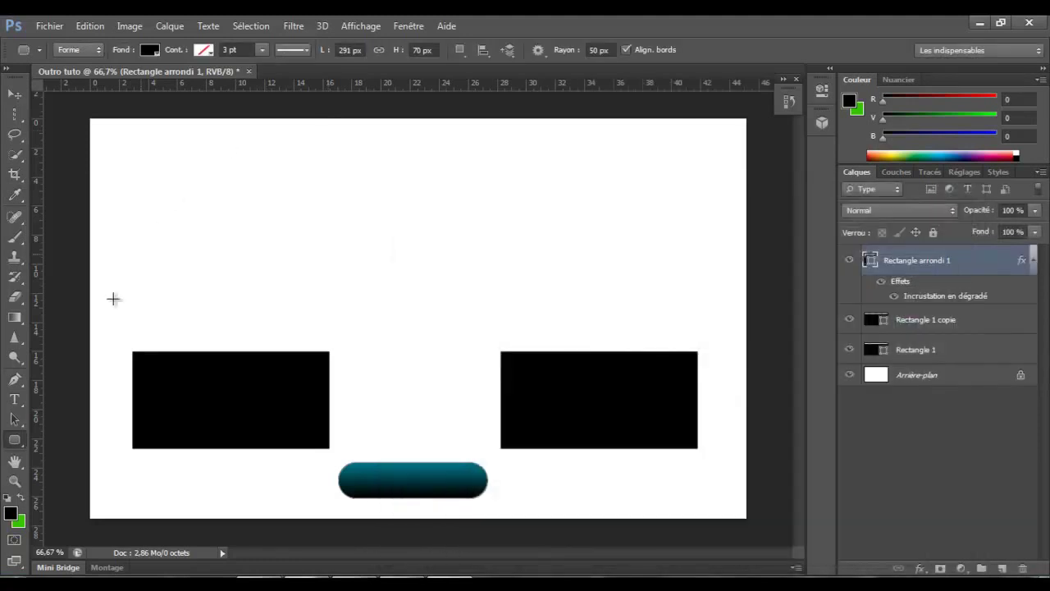
Step: Add the white text ABONNEZ in 36 pt Pirulen on a new layer over the teal rounded rectangle
left_click(15, 400)
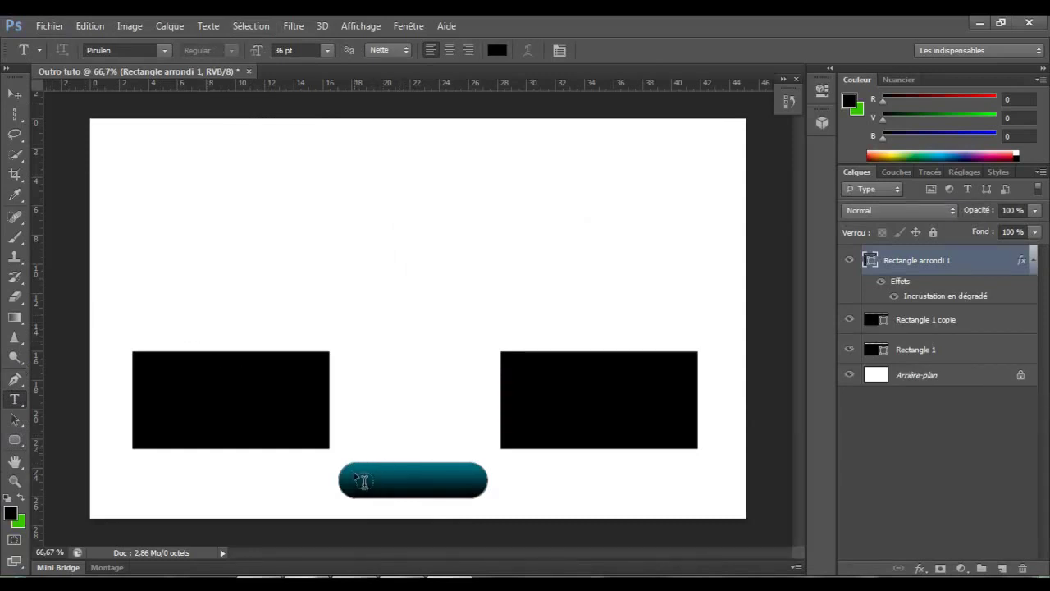
left_click(1002, 567)
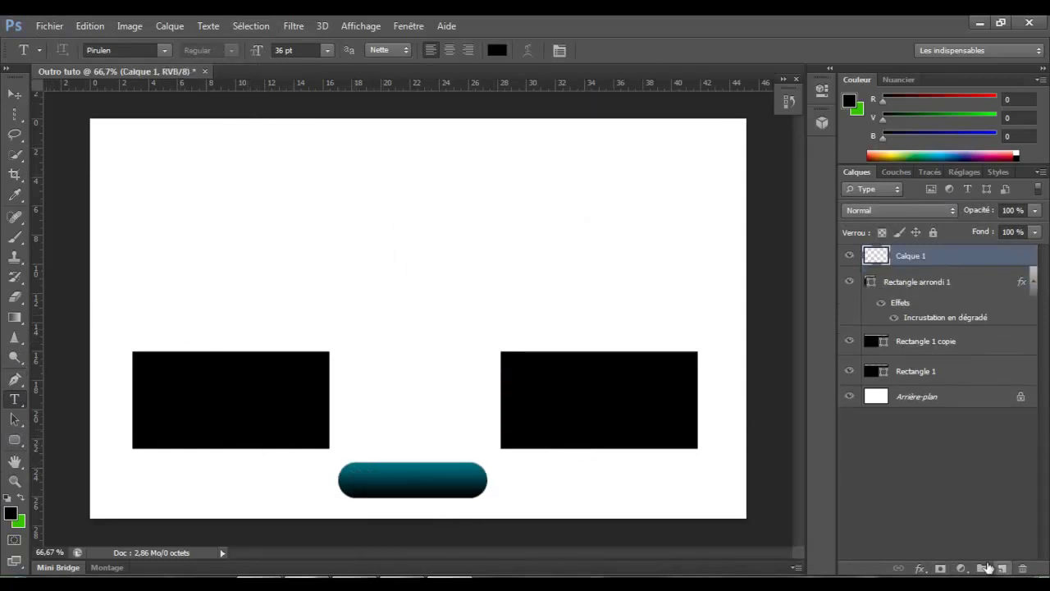
left_click(496, 50)
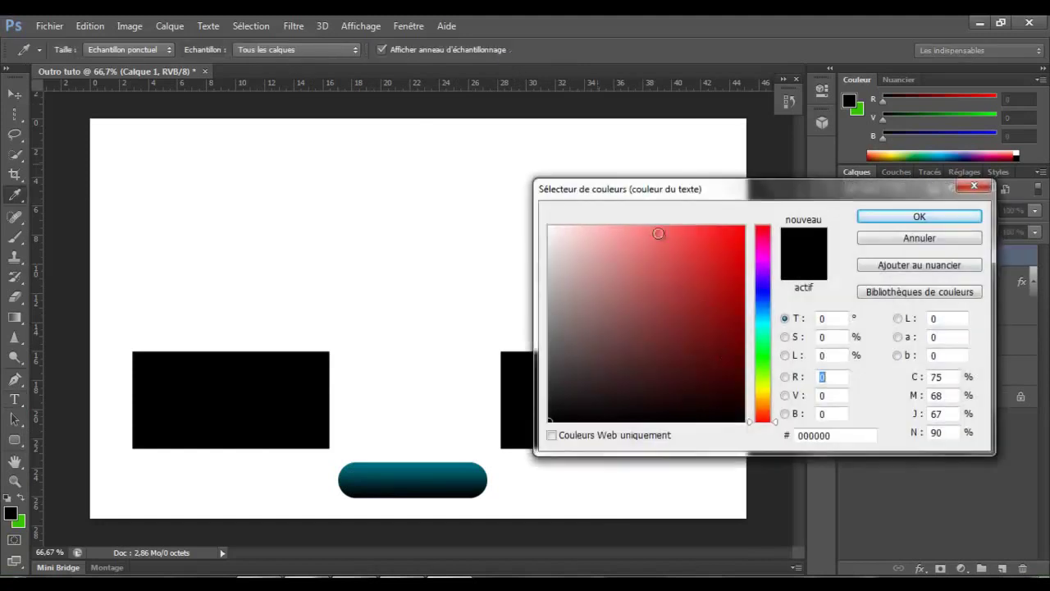
left_click(562, 241)
left_click(550, 227)
left_click(916, 216)
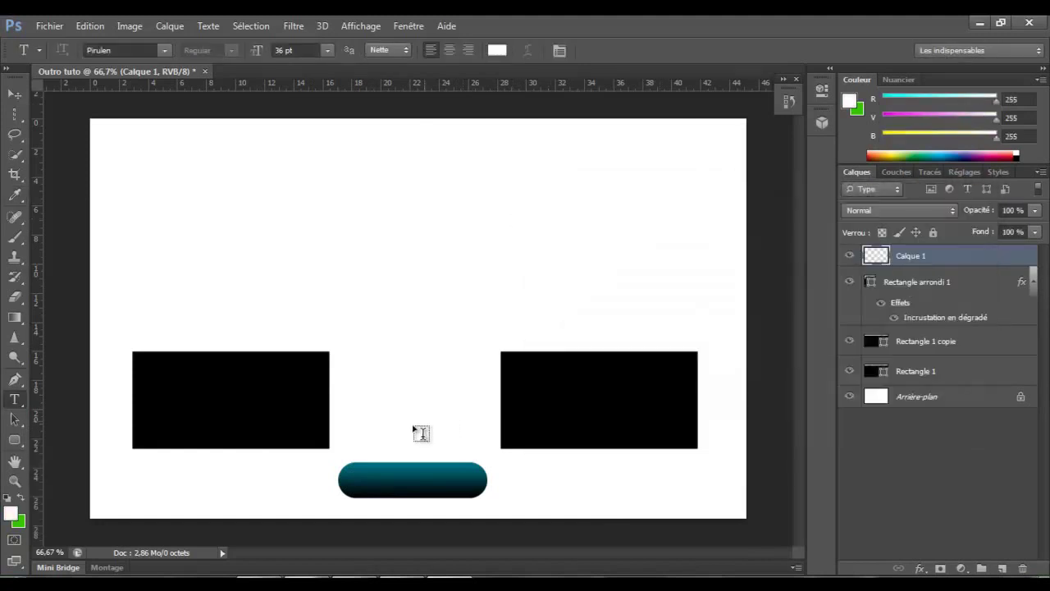
left_click(362, 466)
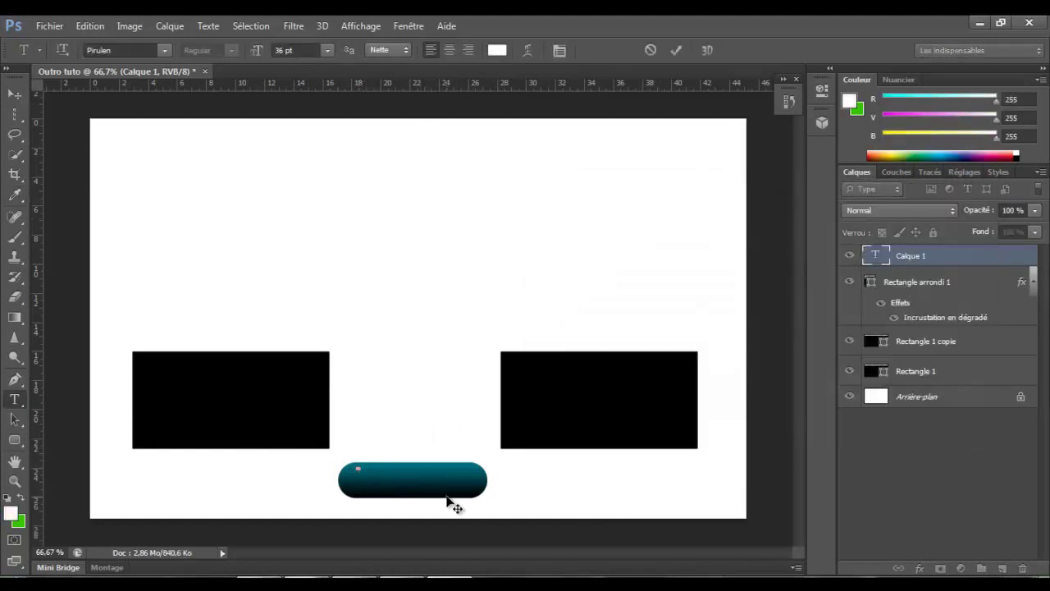
type("Ab")
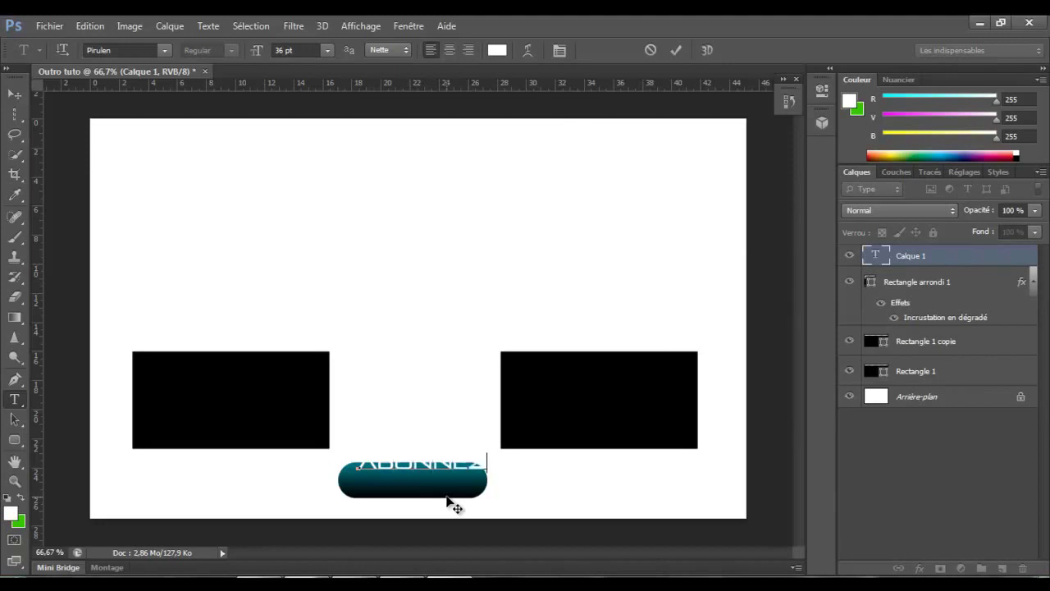
left_click(902, 400)
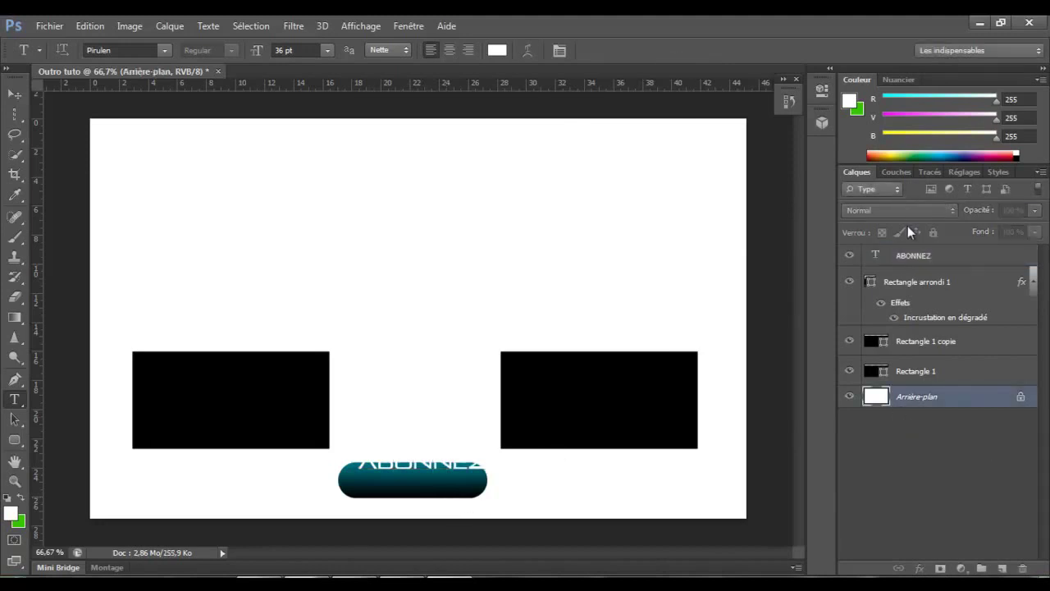
Step: Scale the ABONNEZ text down to about 29.3 pt and fit it inside the upper half of the rounded rectangle
left_click(919, 257)
key("ctrl+t")
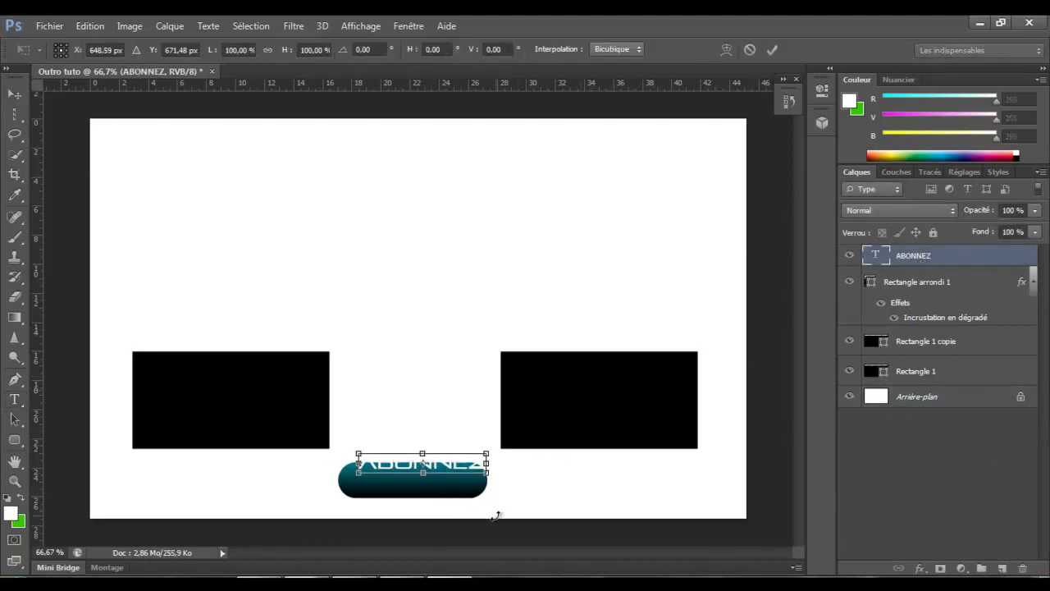
mouse_move(486, 473)
left_mouse_down()
mouse_move(457, 473)
mouse_move(482, 474)
left_mouse_up()
key("Return")
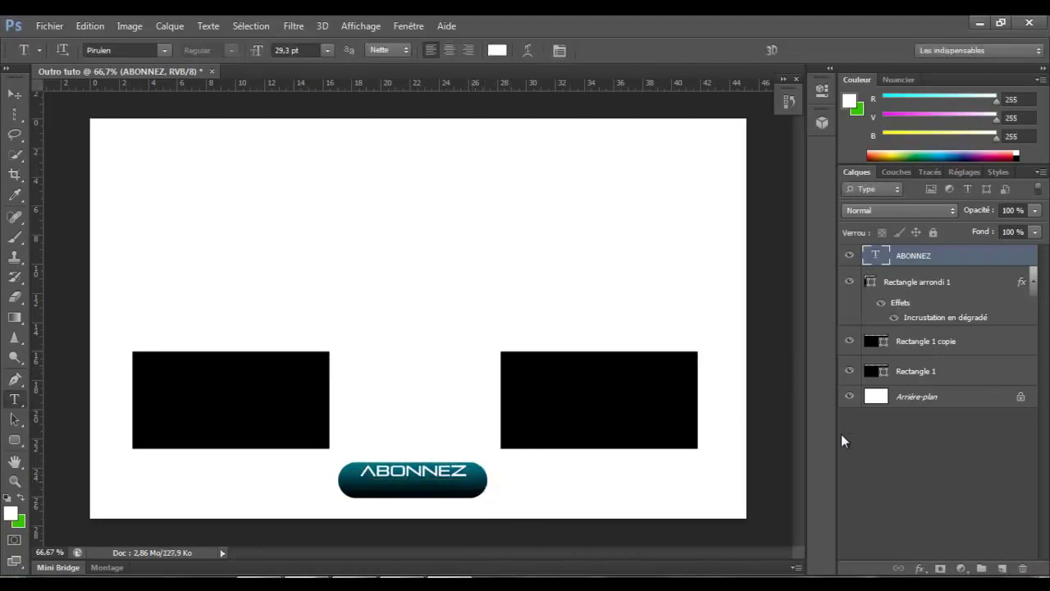
Step: Add the white 36 pt text Vous beneath ABONNEZ inside the rounded rectangle
left_click(372, 489)
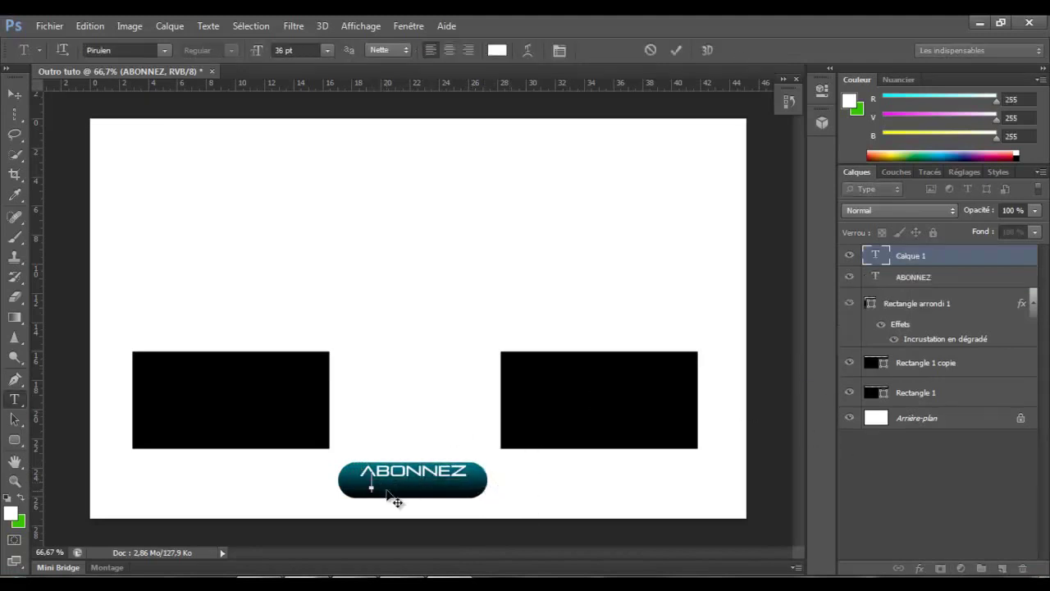
type("VOUS")
left_click(979, 478)
Step: Scale the Vous text down to about 25.64 pt and centre it beneath ABONNEZ inside the teal button
left_click(952, 261)
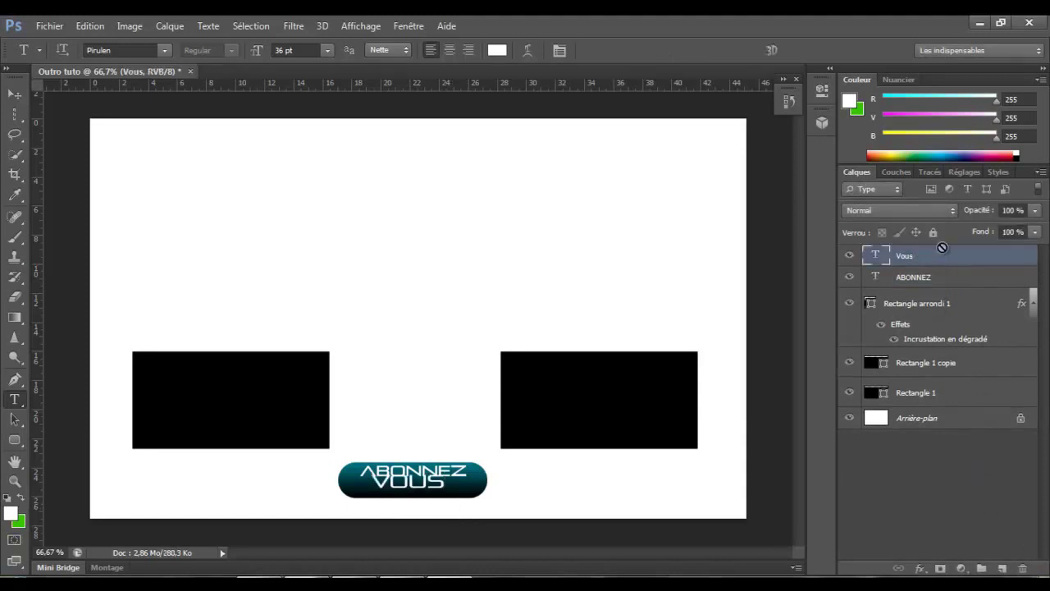
key("ctrl+t")
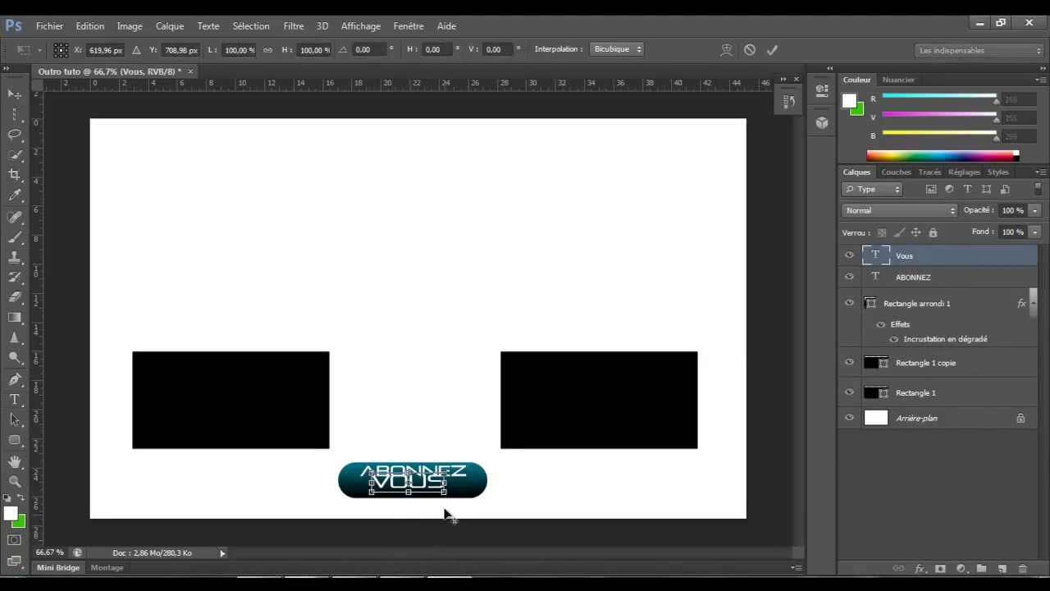
left_click_drag(451, 494, 433, 489)
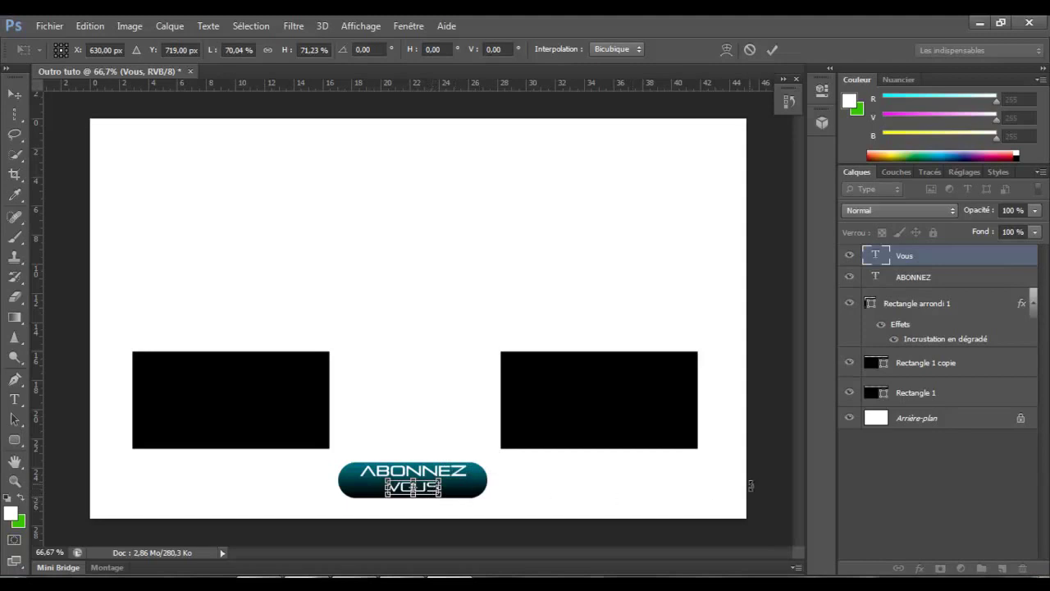
key("Return")
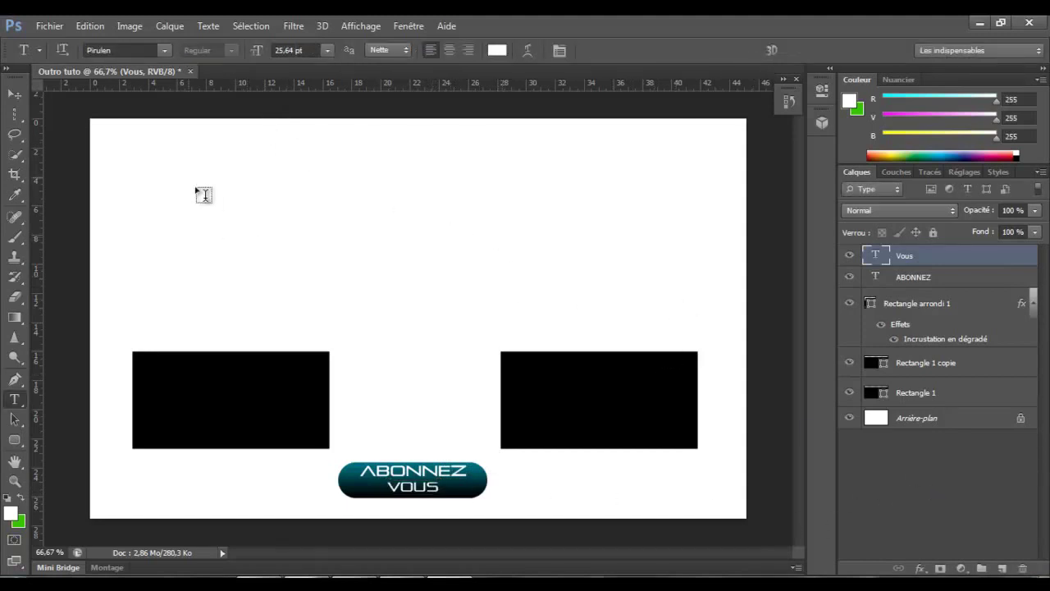
Step: Start importing a file into the document and open the Textures Complete folder inside GFX AZ's Pack complete
left_click(43, 26)
left_click(112, 277)
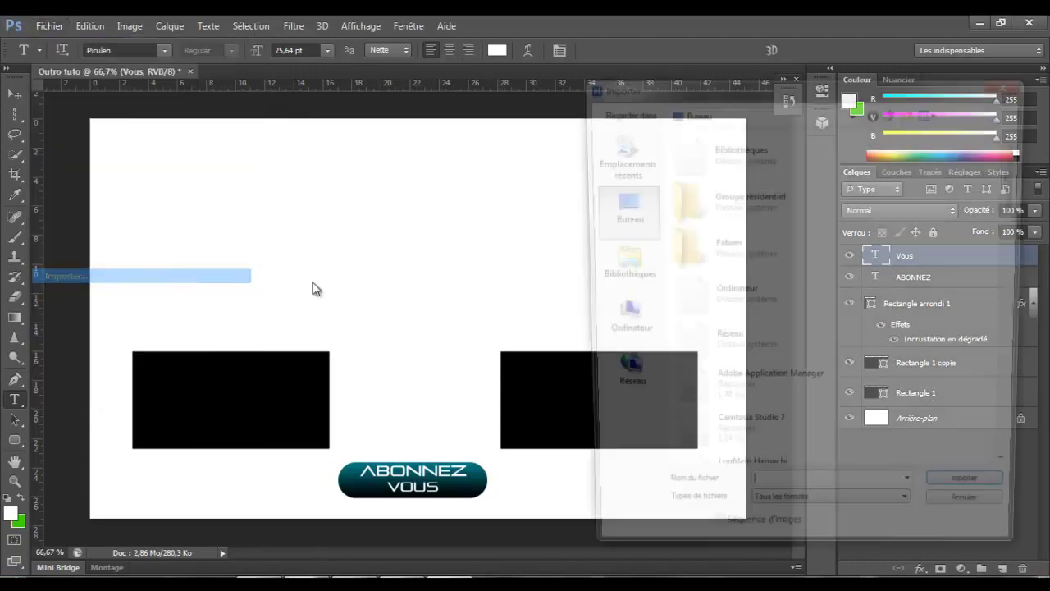
left_click_drag(1017, 199, 961, 321)
double_click(769, 274)
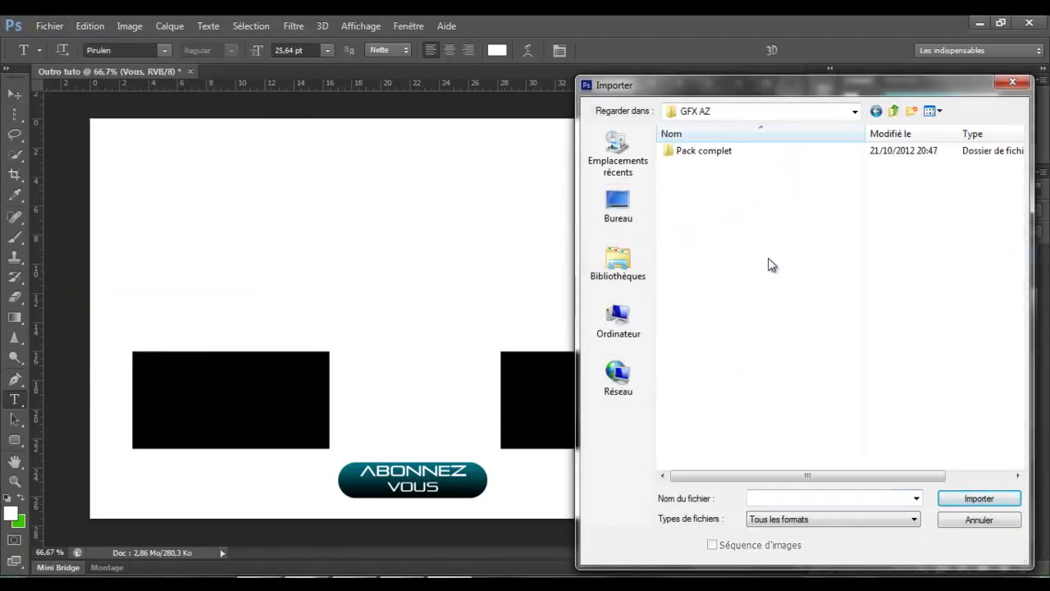
double_click(746, 152)
double_click(733, 369)
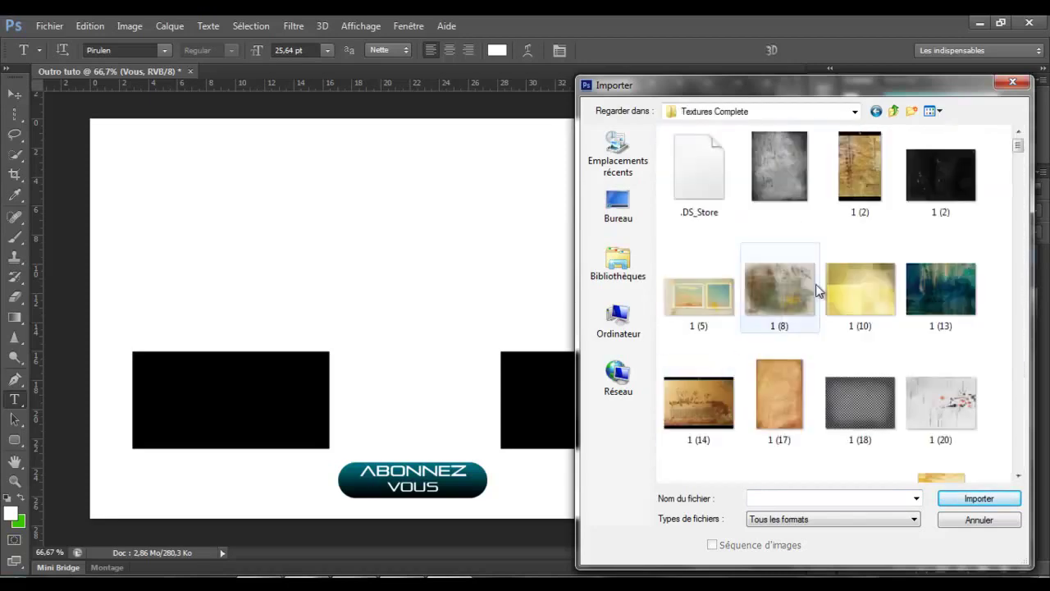
Step: Find the Grey Stripes texture in the folder and import it into the document
scroll(992, 232, "down", 2)
scroll(1002, 282, "down", 3)
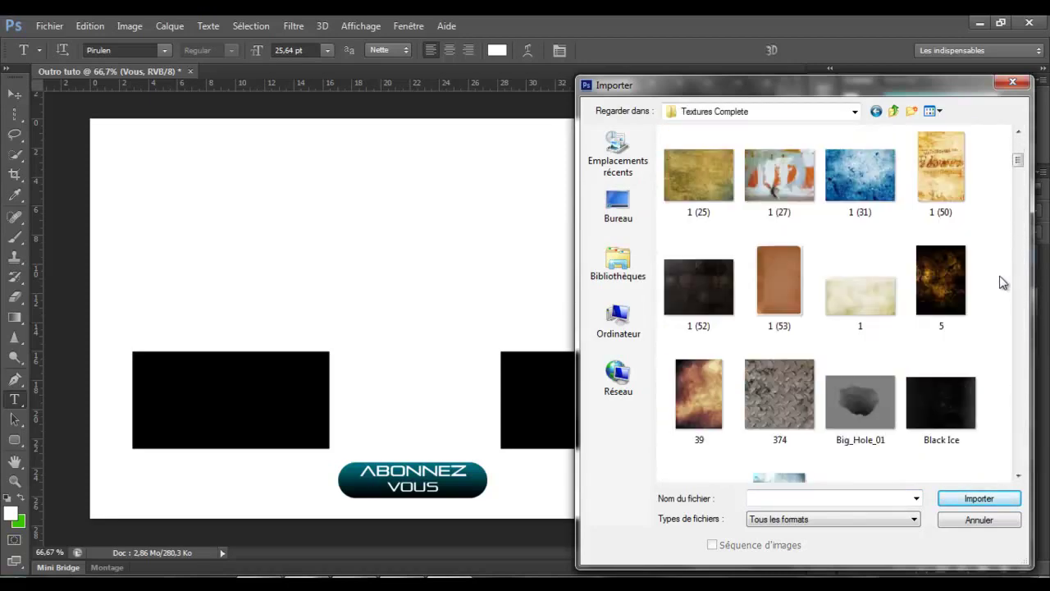
scroll(999, 283, "down", 3)
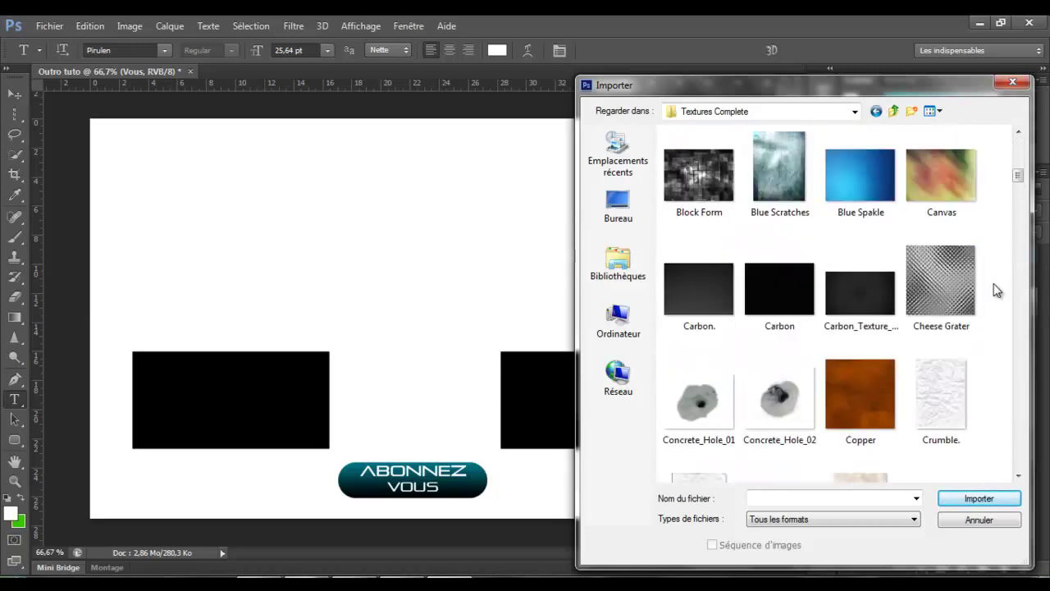
scroll(996, 288, "down", 1)
scroll(996, 291, "up", 1)
scroll(996, 290, "up", 1)
scroll(994, 292, "down", 1)
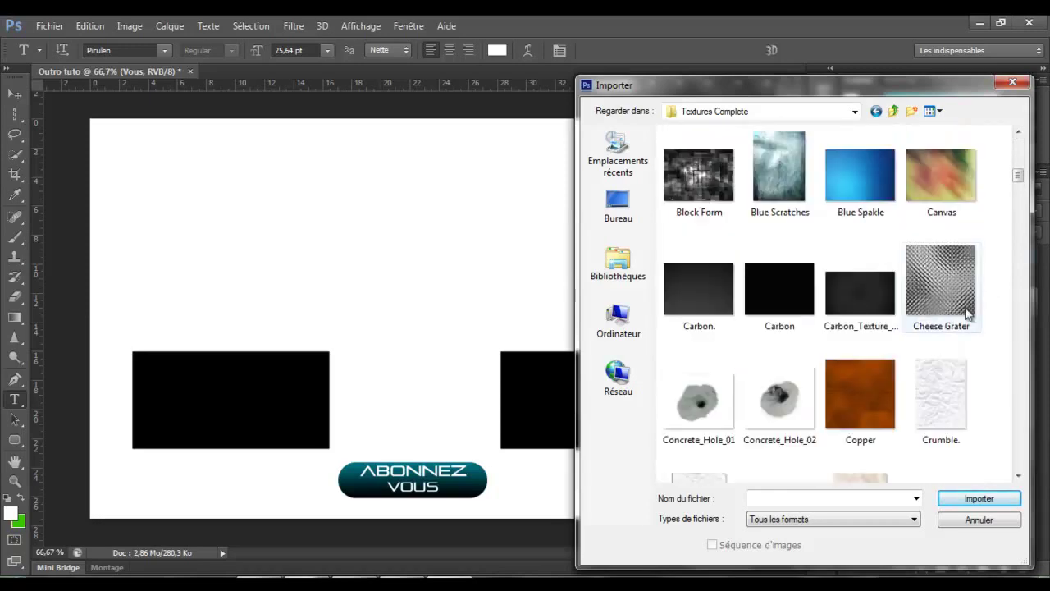
scroll(960, 320, "down", 7)
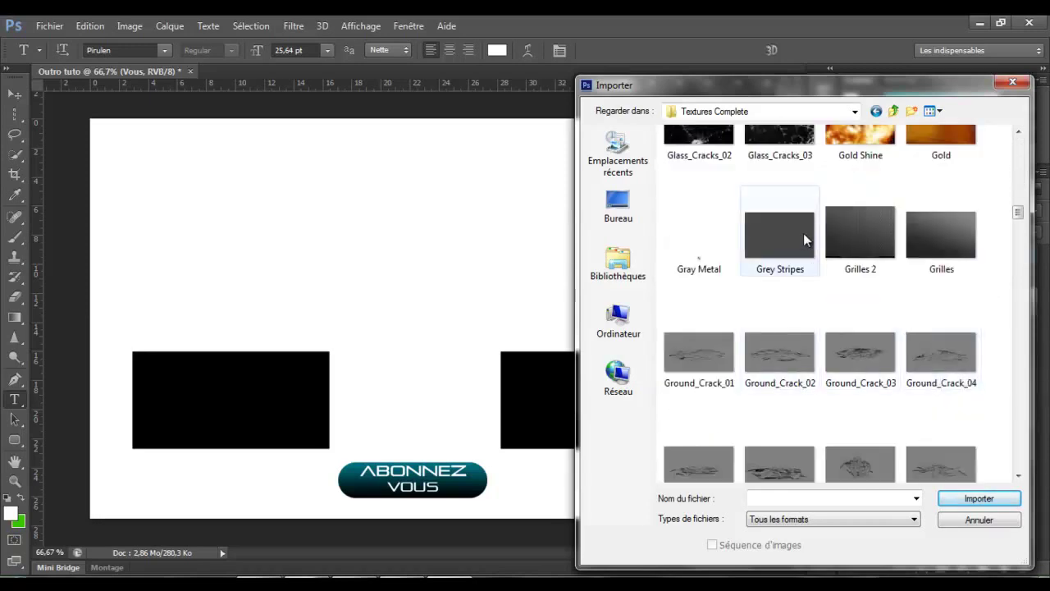
double_click(803, 233)
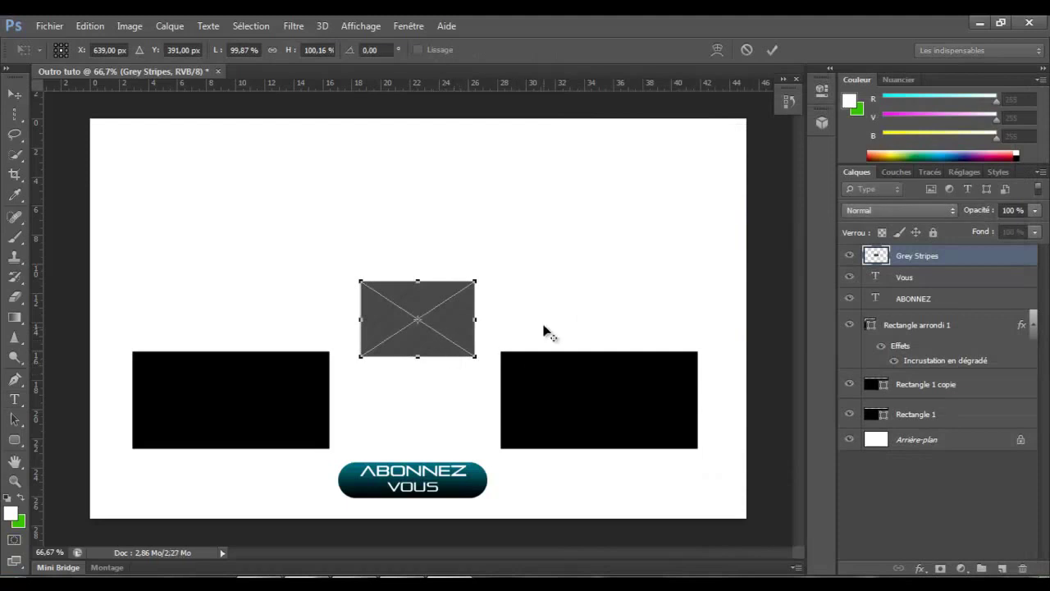
Step: Enlarge the Grey Stripes texture to about 572% to cover the canvas and move its layer directly above Arrière-plan
left_click_drag(474, 282, 790, 169)
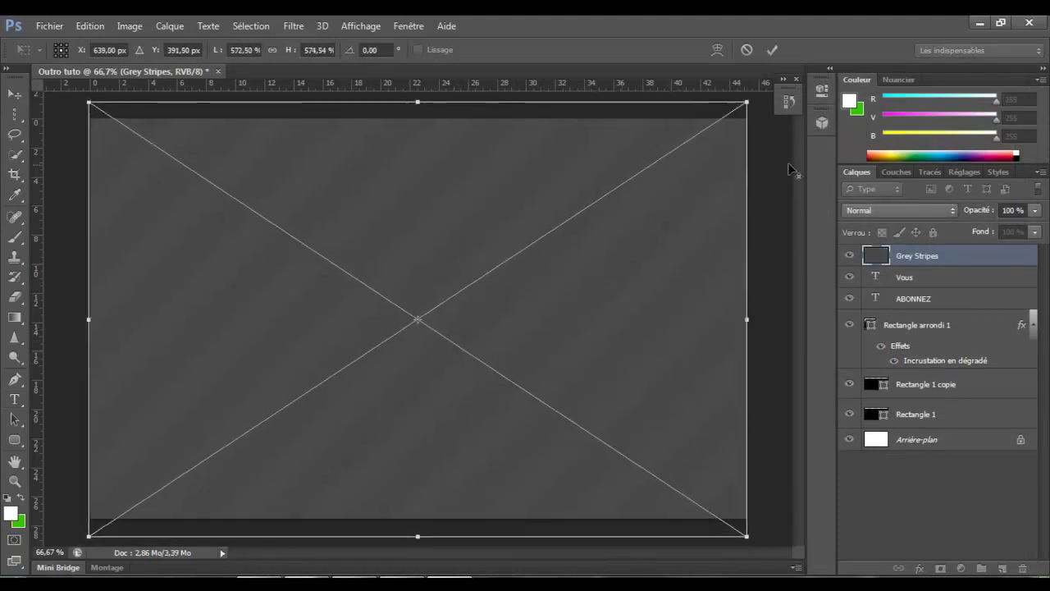
key("Return")
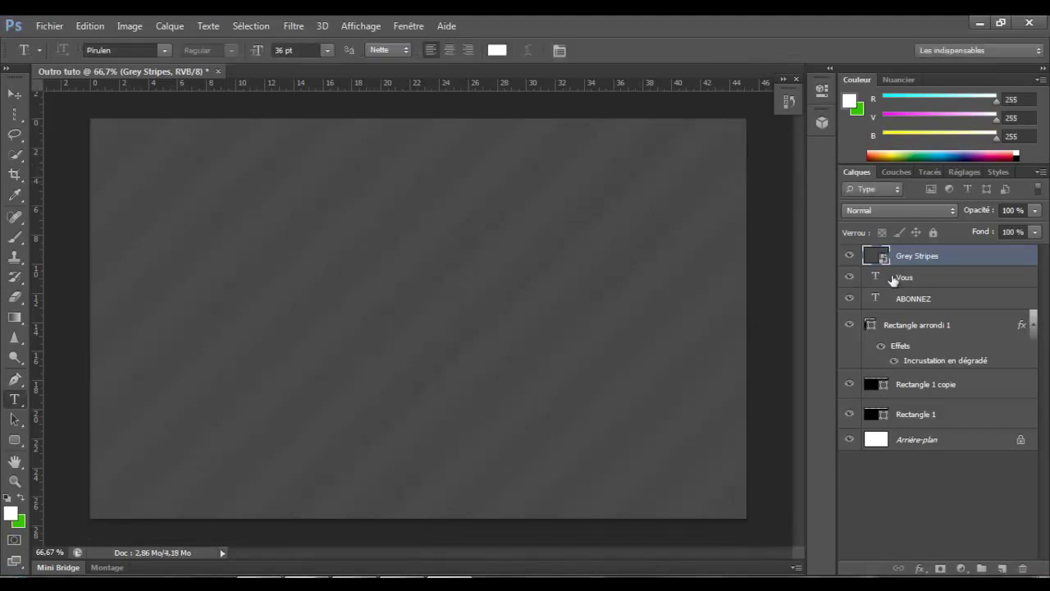
left_click_drag(939, 260, 932, 420)
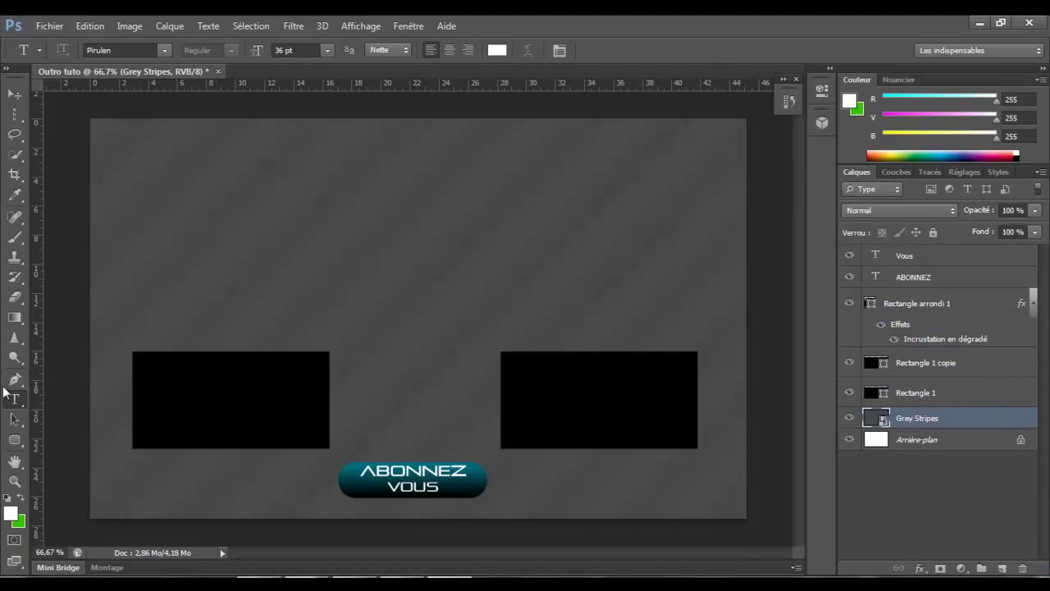
Step: Add a new layer above Grey Stripes for a gradient and set the background colour to black
left_click(13, 320)
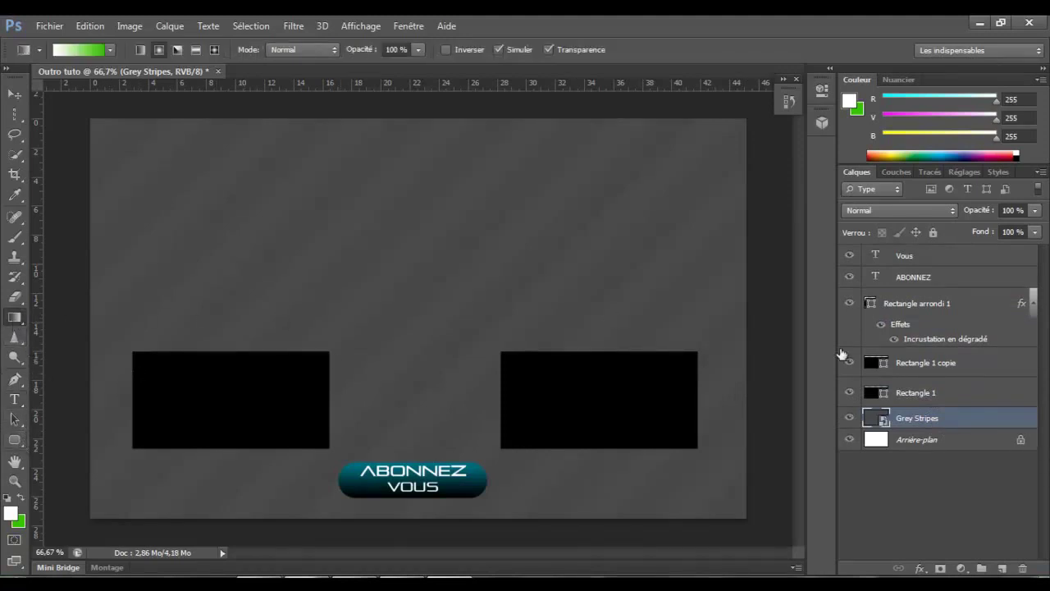
left_click(1002, 568)
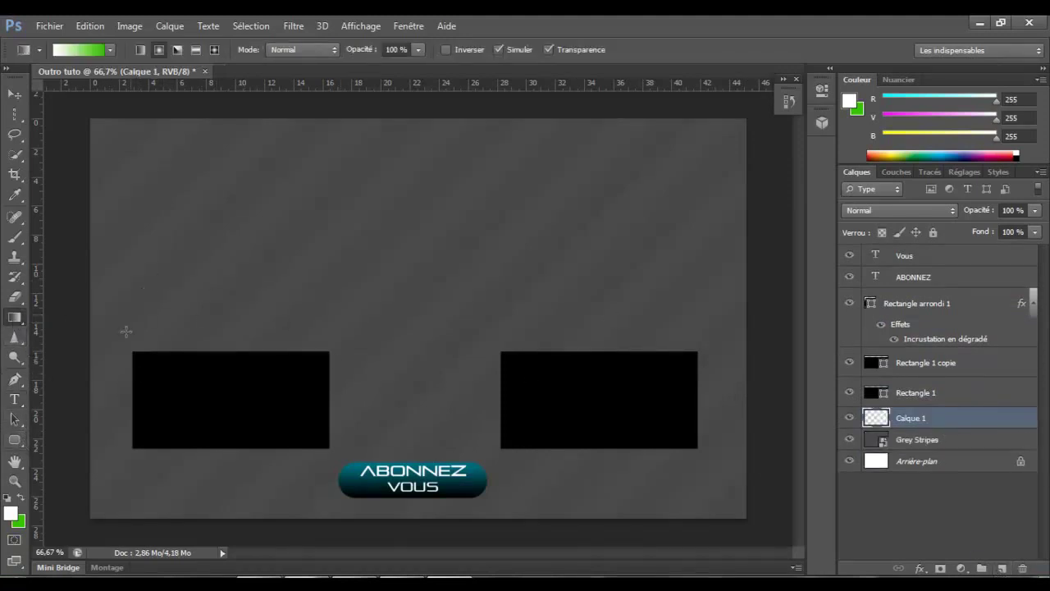
left_click(22, 527)
left_click(677, 396)
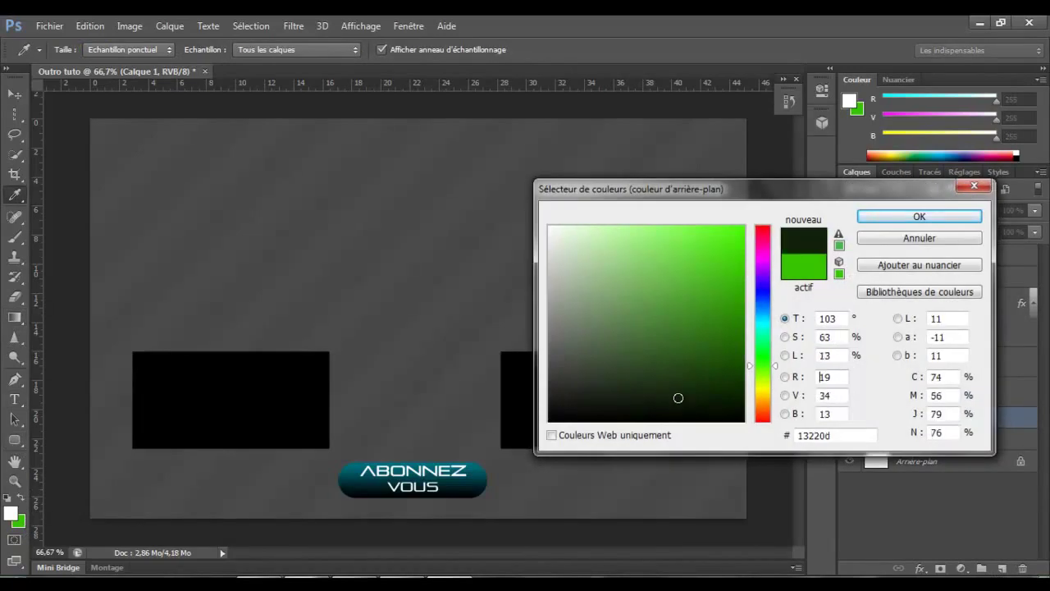
left_click(743, 420)
key("Return")
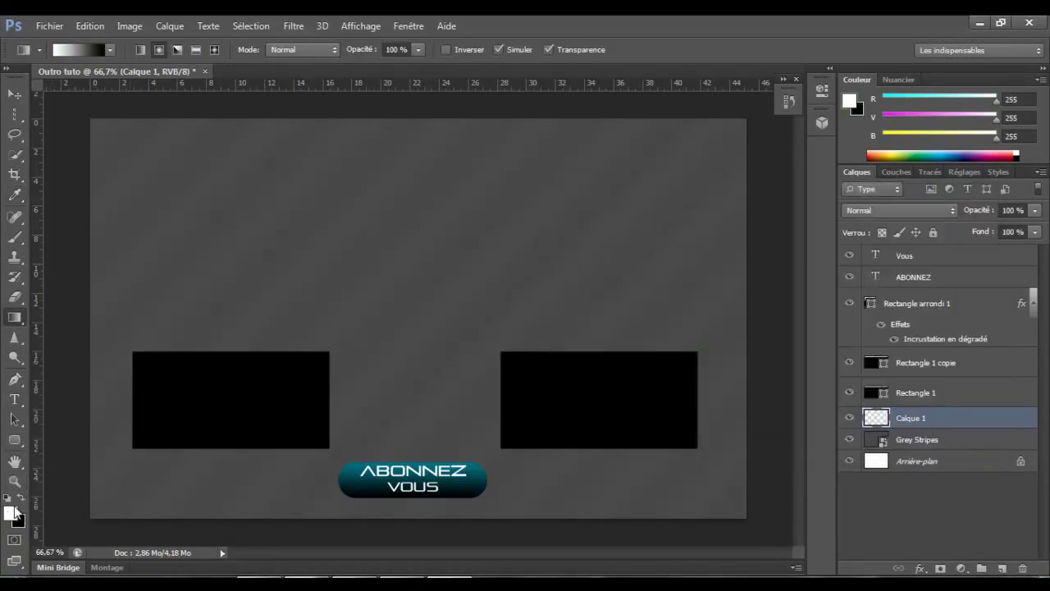
Step: Set the foreground colour to dark teal 035f65
left_click(11, 513)
left_click_drag(765, 324, 738, 344)
key("g")
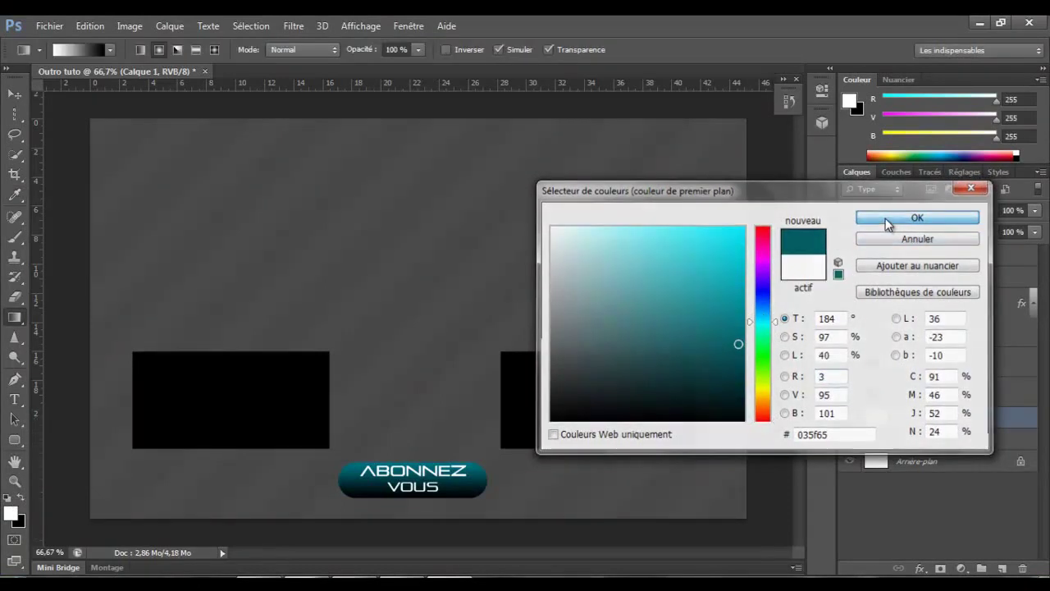
left_click(885, 219)
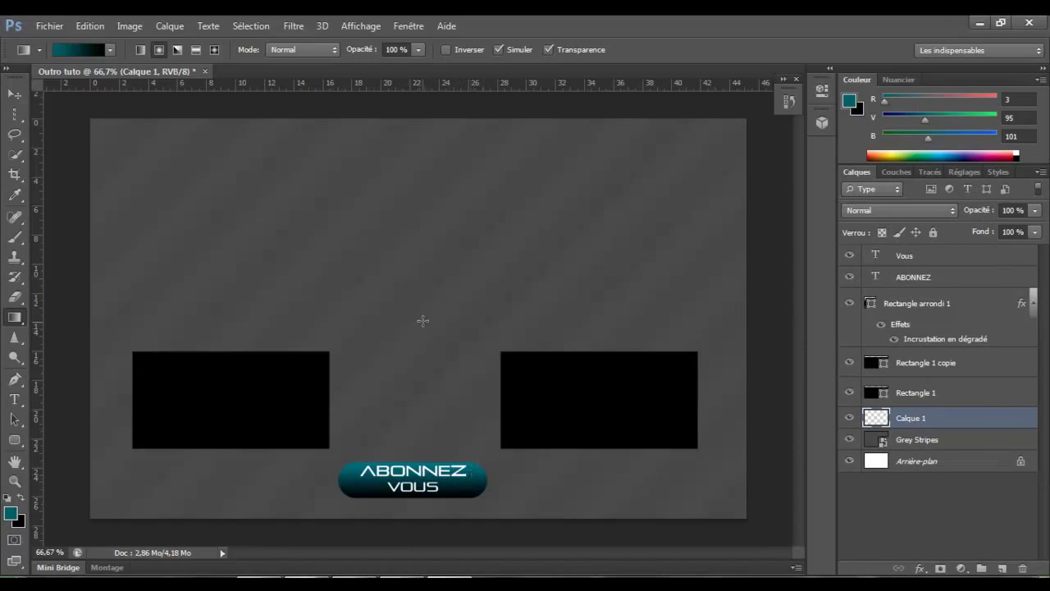
Step: Fill the new layer with a radial teal-to-black gradient from the canvas centre past its edge, with blend mode Incrustation
left_click_drag(423, 320, 79, 320)
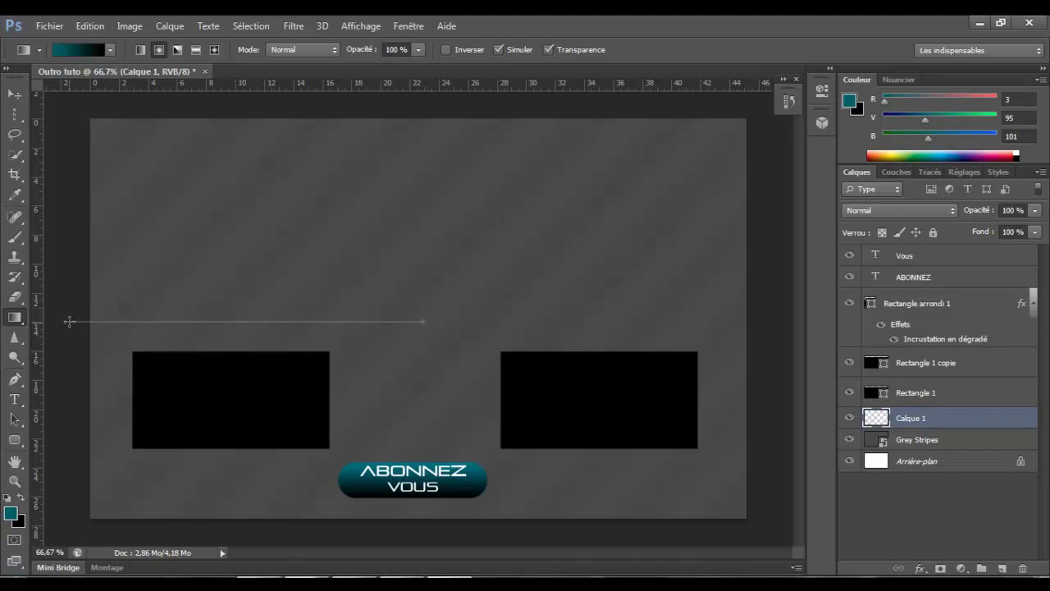
left_click_drag(69, 320, 70, 323)
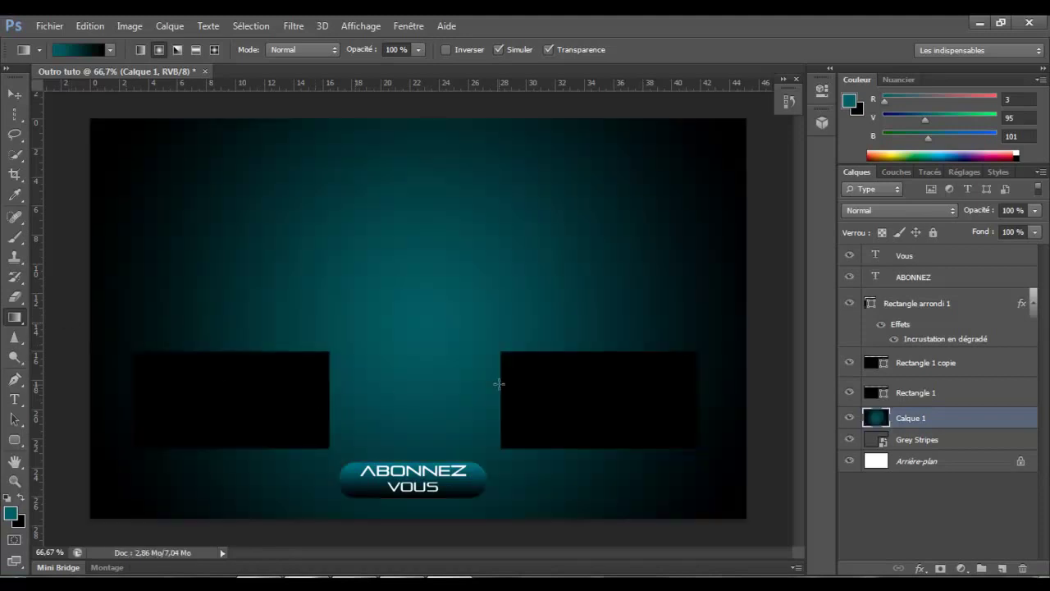
left_click(901, 211)
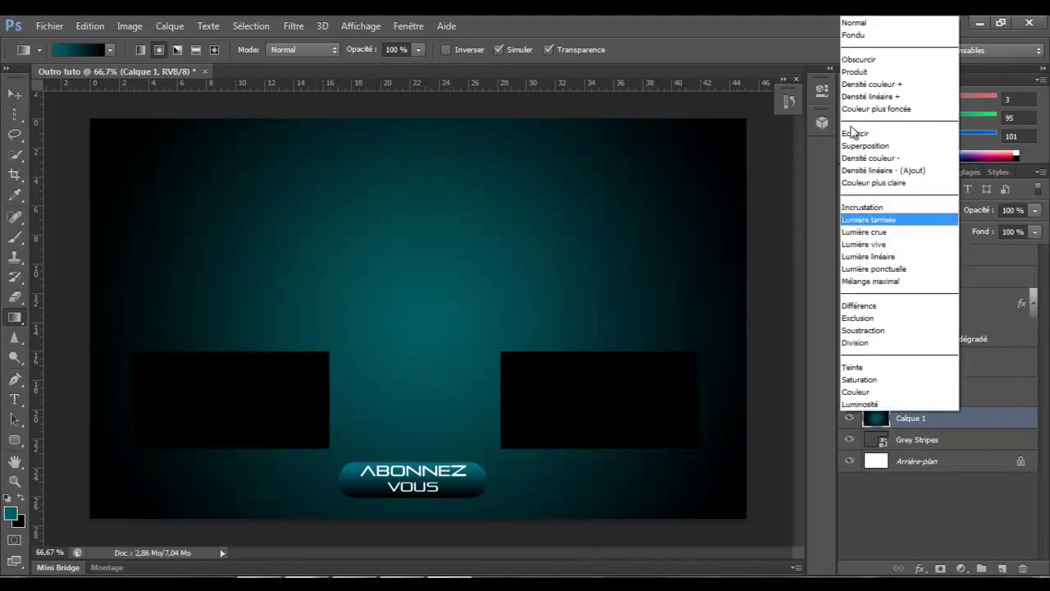
left_click(874, 208)
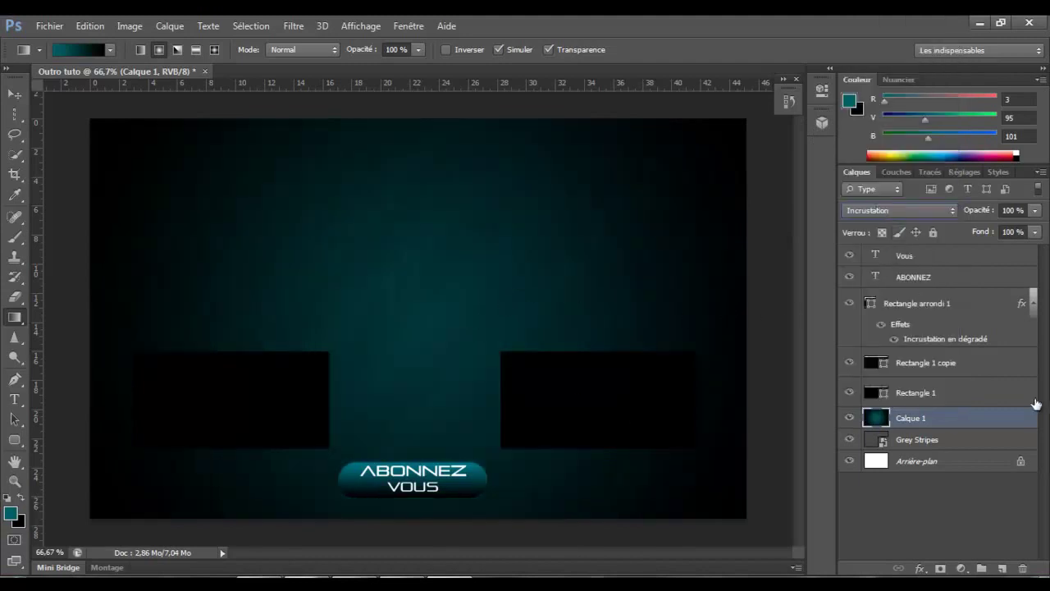
Step: Add a default outer glow (Lueur externe) to both the Rectangle 1 and Rectangle 1 copie layers
double_click(971, 387)
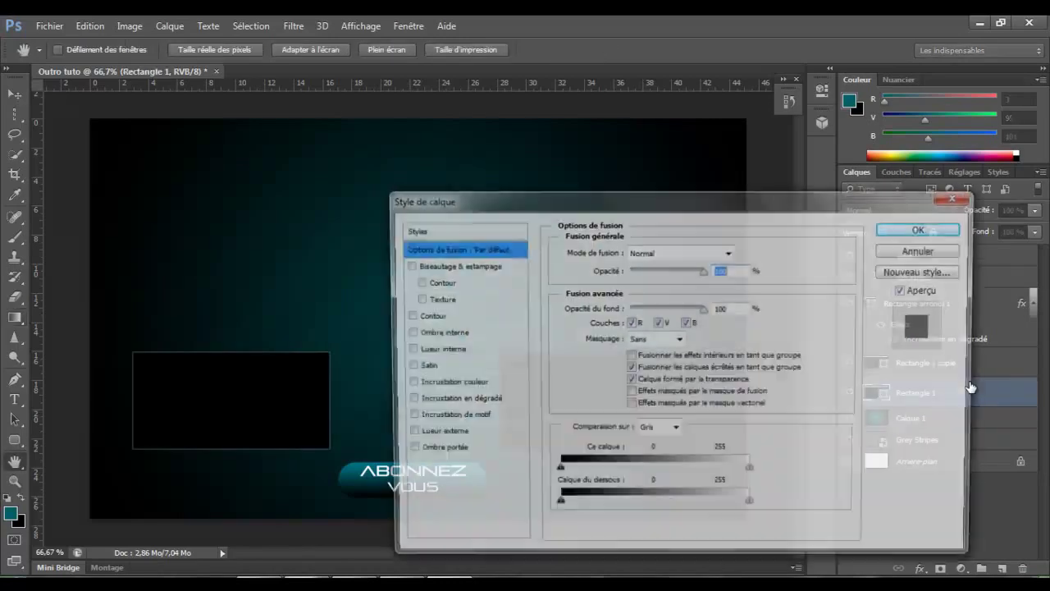
left_click(407, 434)
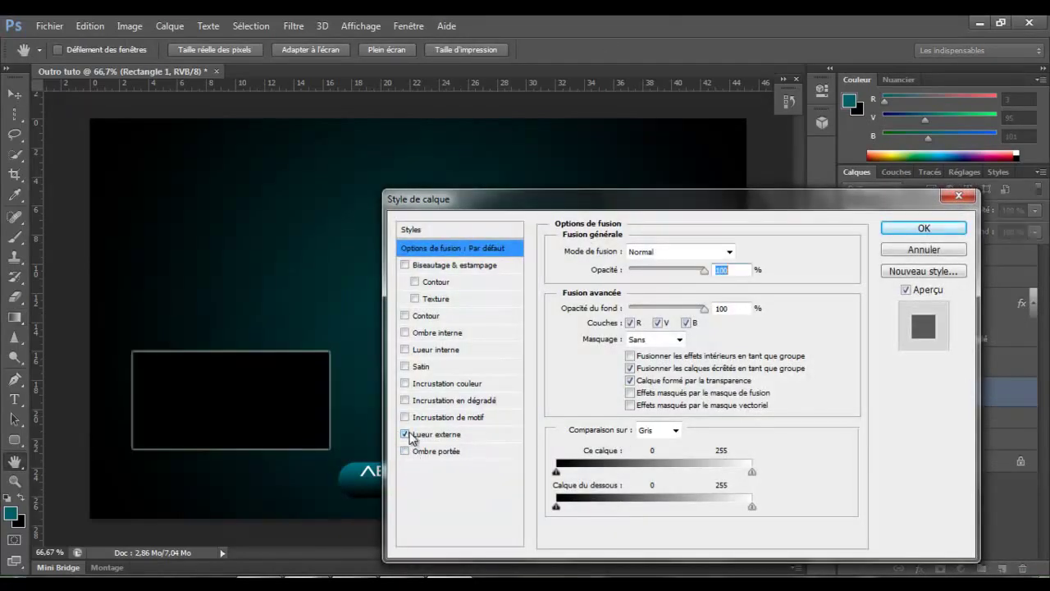
left_click(957, 231)
double_click(963, 374)
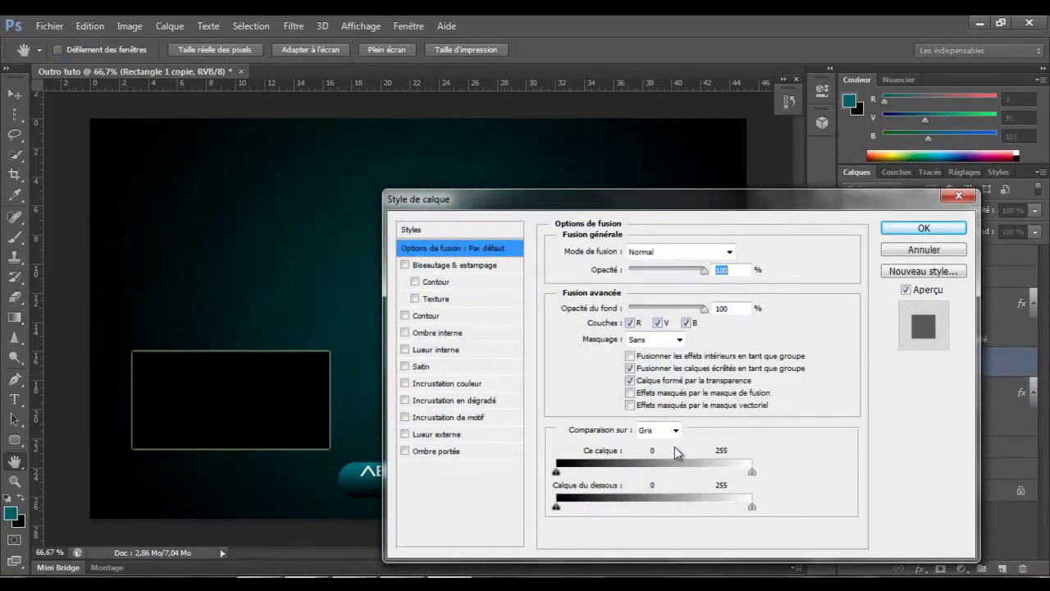
left_click(405, 434)
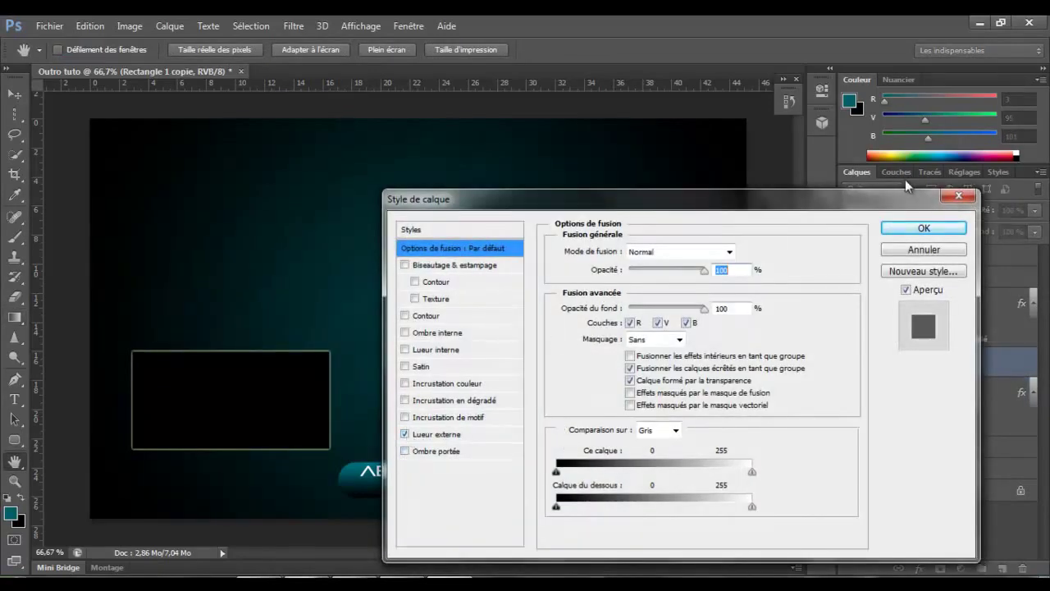
left_click(944, 229)
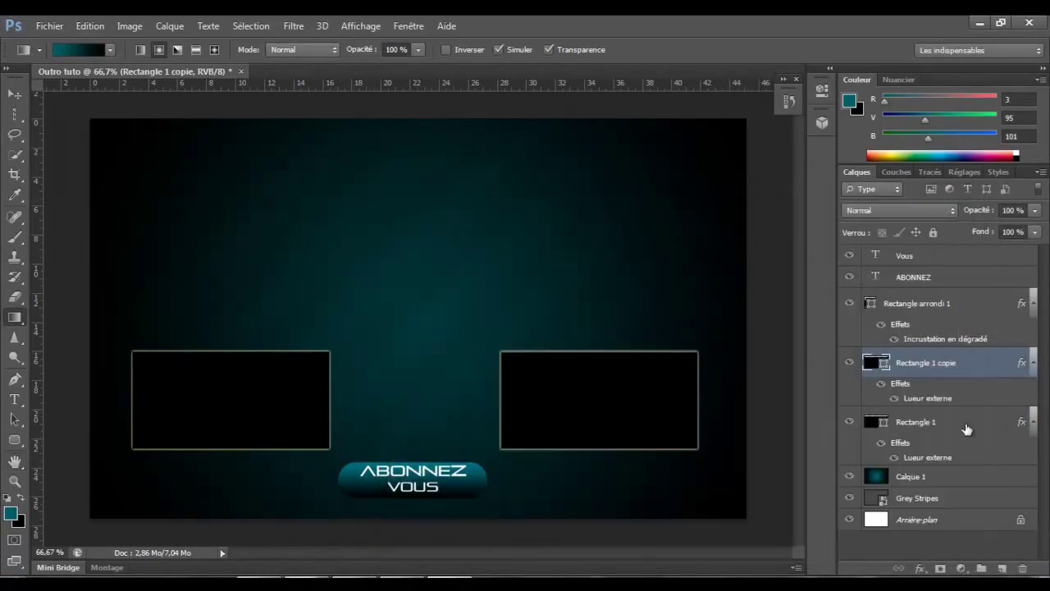
Step: Apply the light-blue preset style with bevel and gradient overlay to the ABONNEZ text layer
double_click(935, 274)
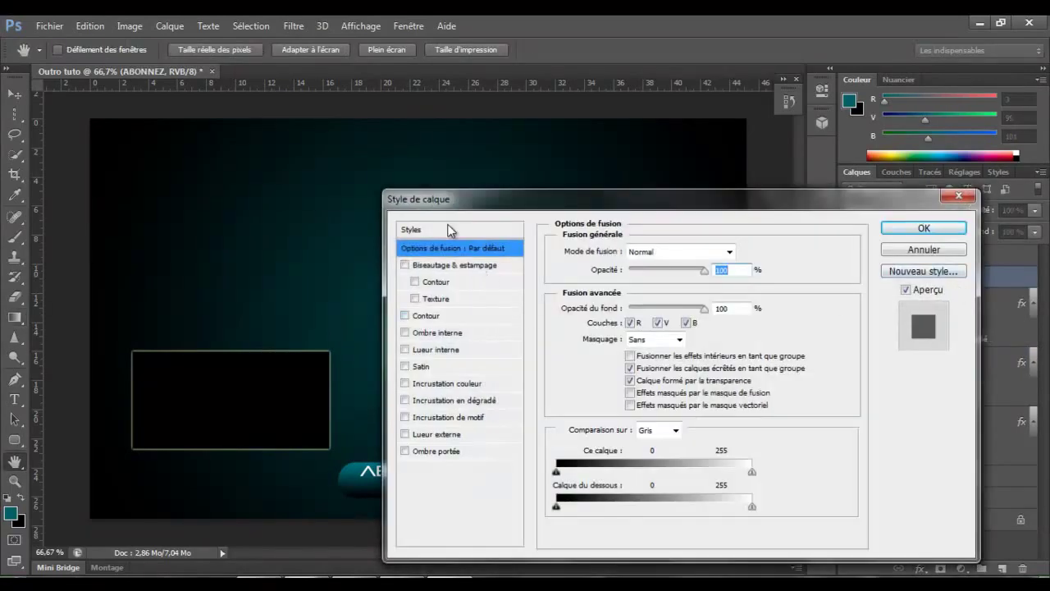
left_click(424, 237)
left_click_drag(459, 199, 662, 214)
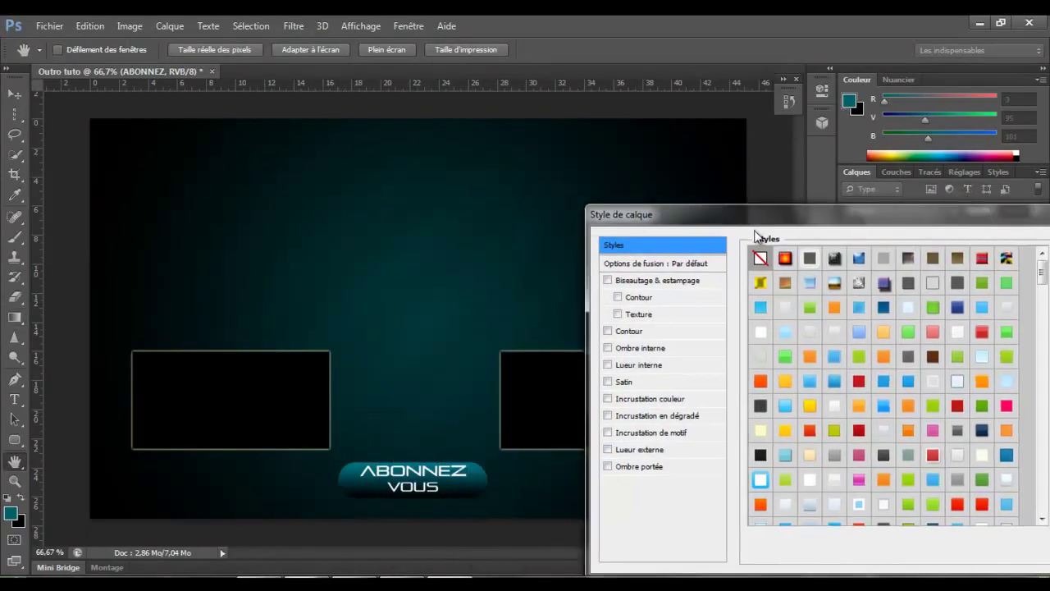
left_click(785, 259)
left_click(832, 259)
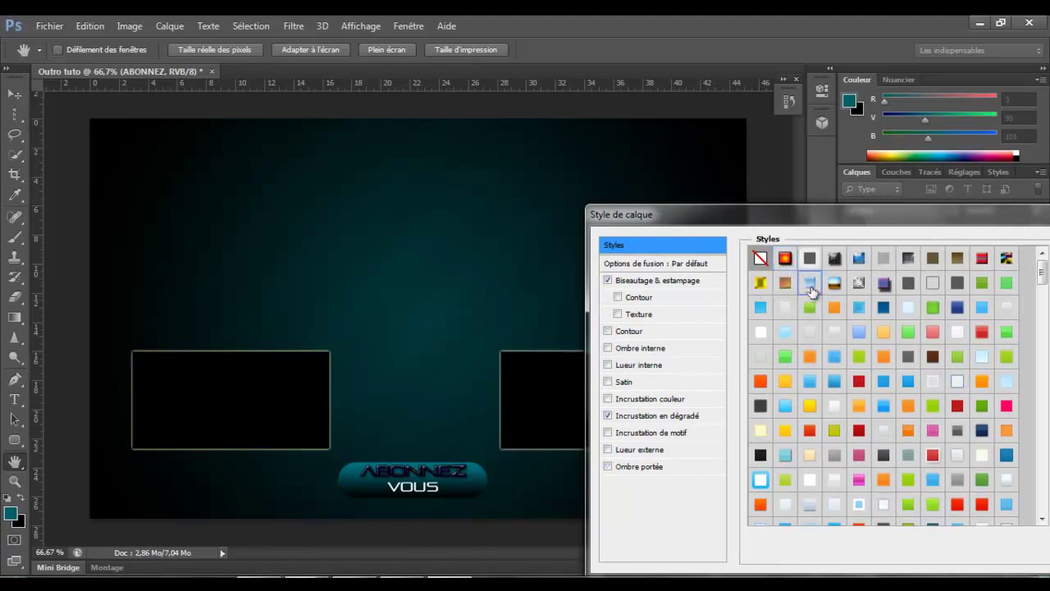
left_click(810, 282)
left_click_drag(814, 210, 695, 210)
left_click(1004, 241)
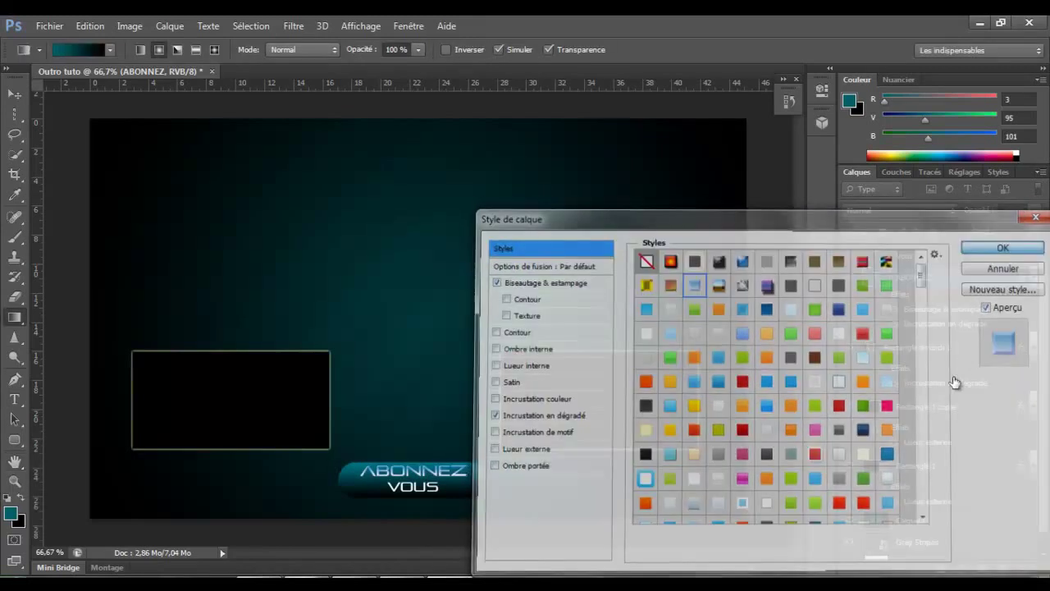
Step: Apply the light-blue preset style with bevel and gradient overlay to the Vous text layer
double_click(984, 258)
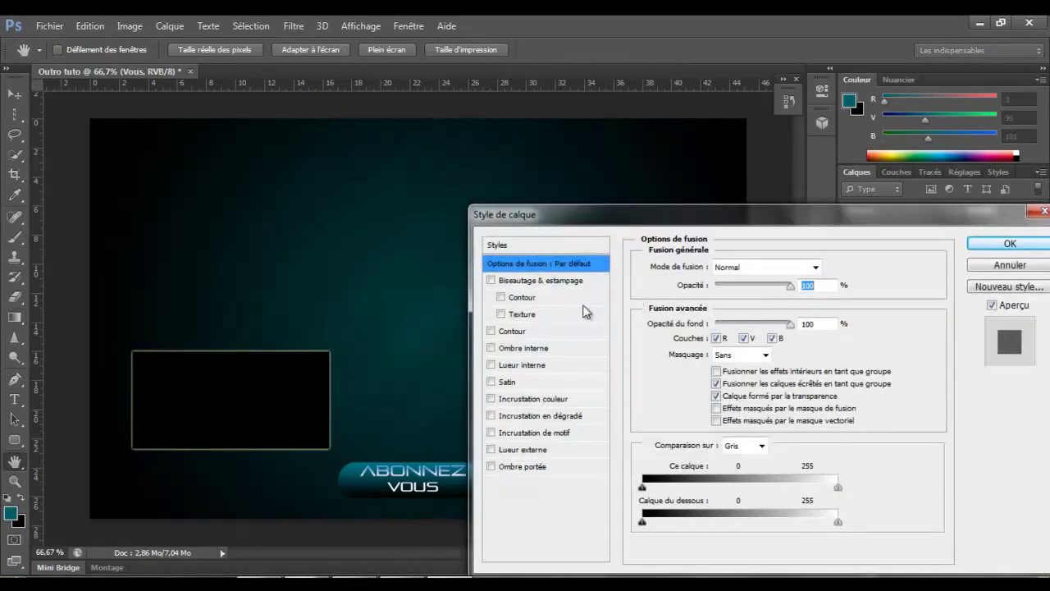
left_click(522, 247)
left_click(670, 287)
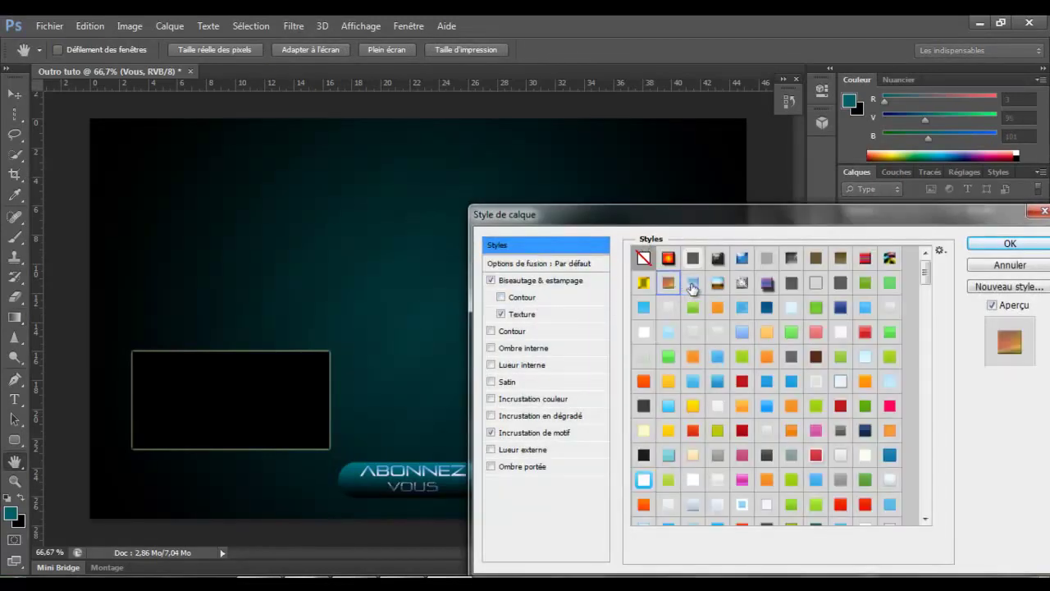
left_click(693, 283)
left_click(1009, 244)
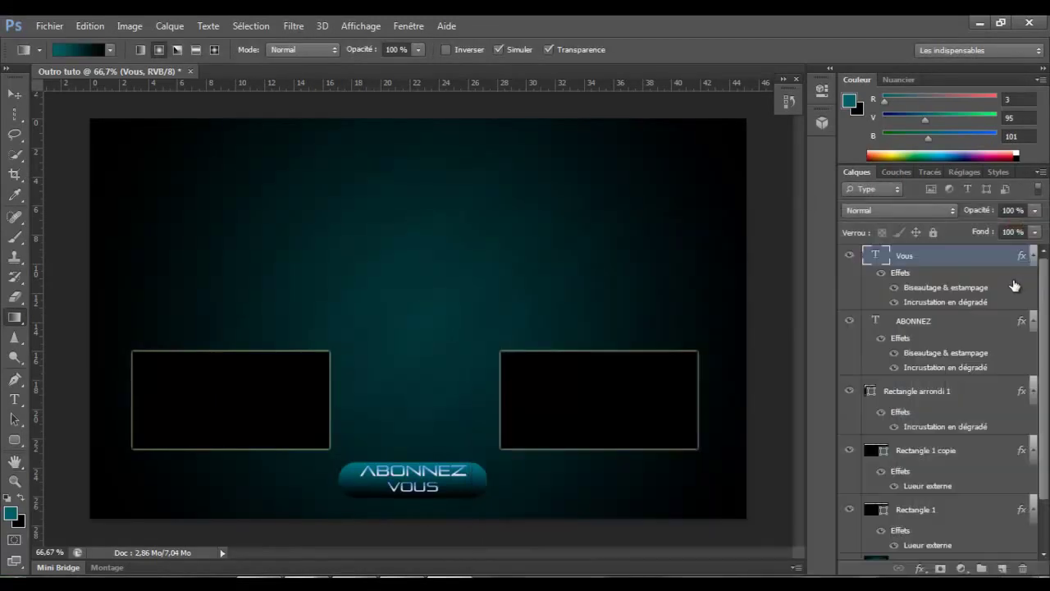
Step: Add the text FIFA 13 in Pirulen, scaled down to about 27.5 pt and centred just above the left frame
left_click(14, 398)
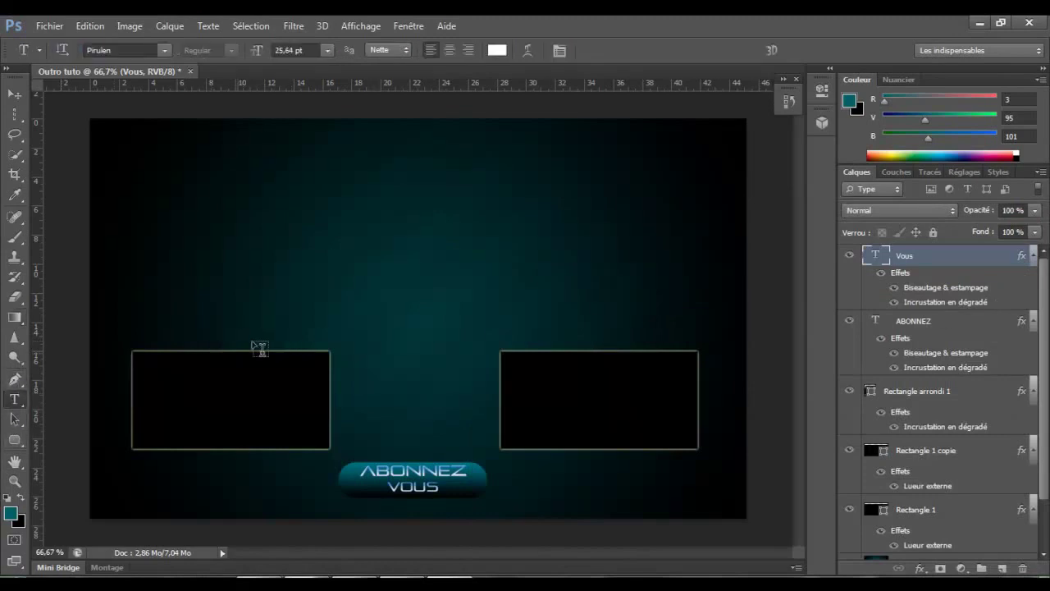
left_click(170, 329)
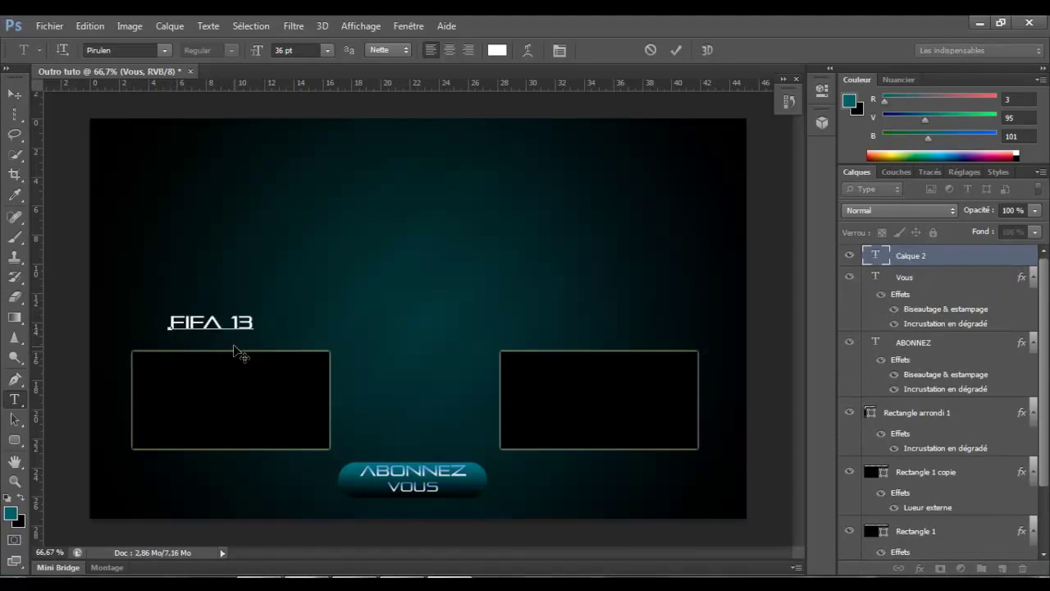
left_click(907, 411)
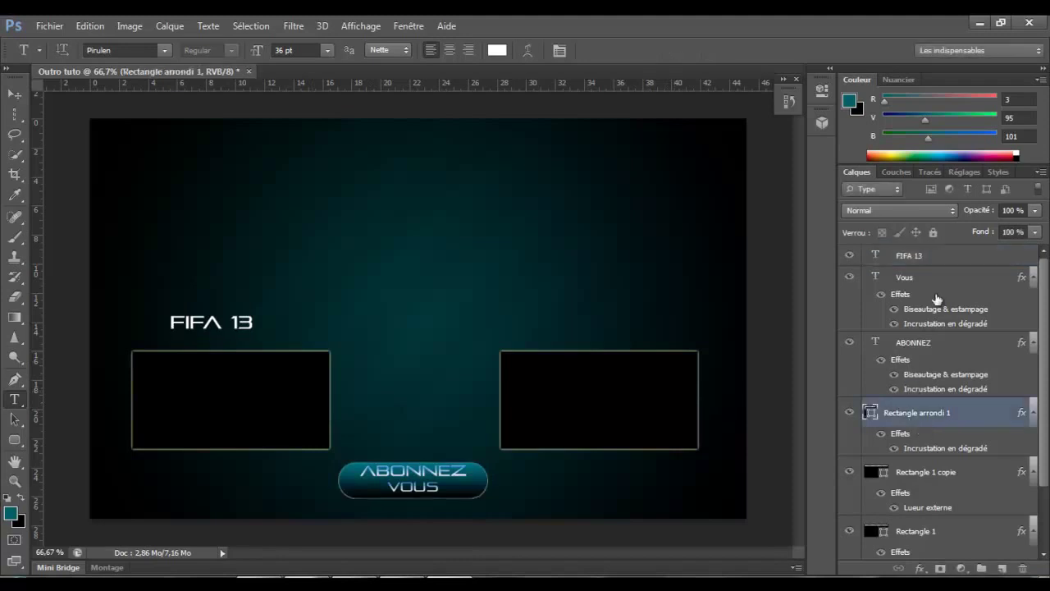
left_click(968, 262)
key("ctrl+t")
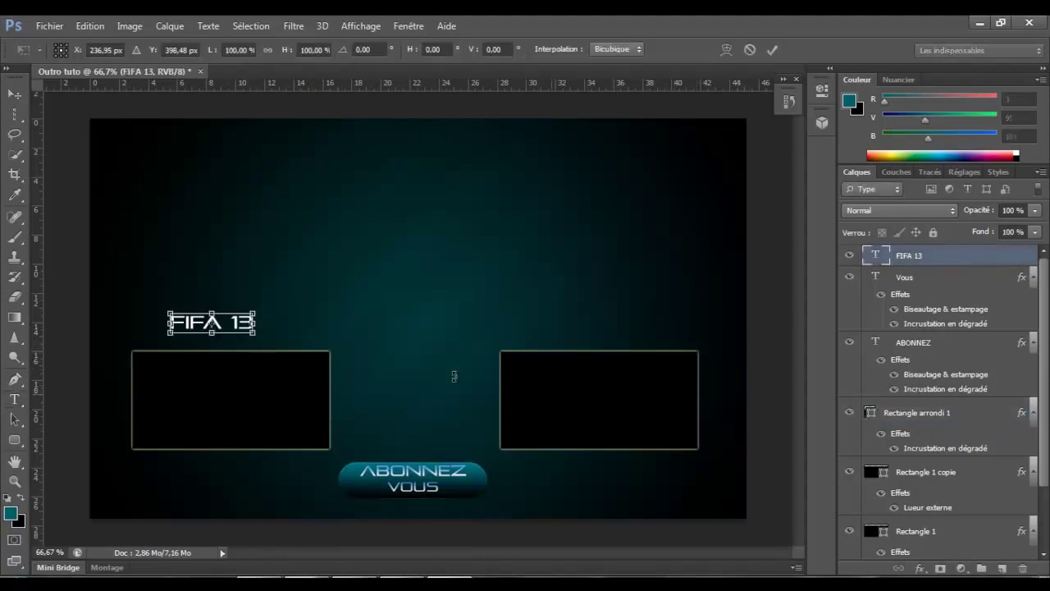
mouse_move(245, 332)
left_mouse_down()
mouse_move(264, 356)
mouse_move(261, 345)
left_mouse_up()
key("Return")
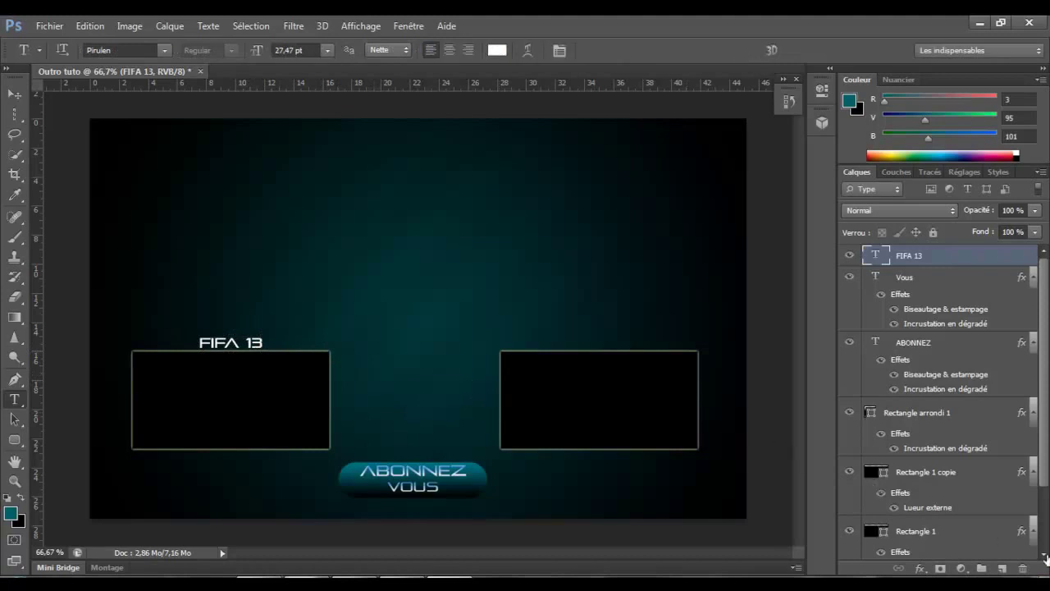
Step: Add the text SPEED ART on its own layer, scaled to about 74% and centred directly above FIFA 13
left_click(1001, 567)
left_click(147, 324)
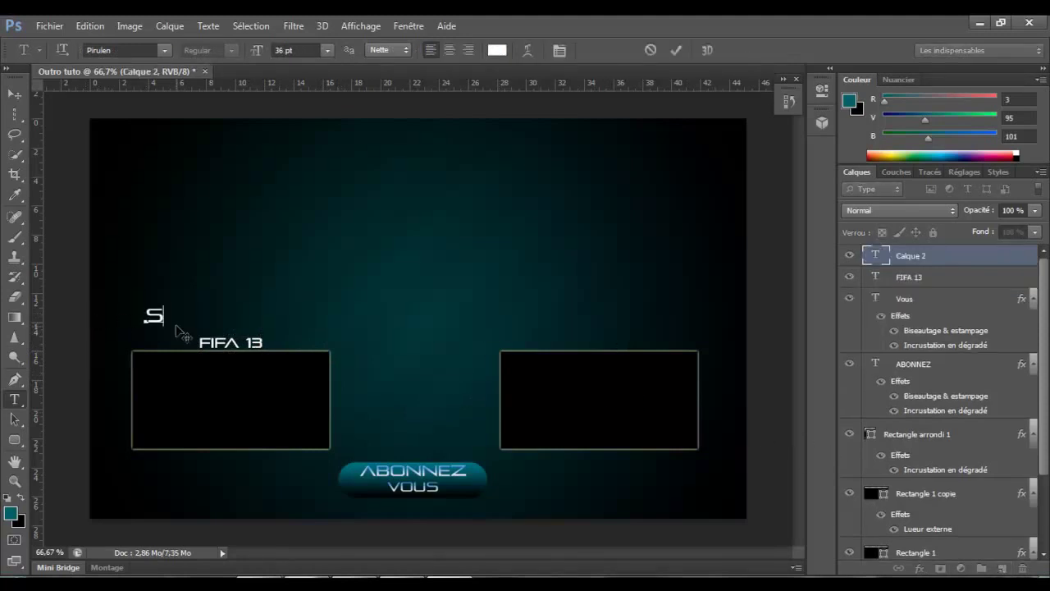
type("SPEED ART")
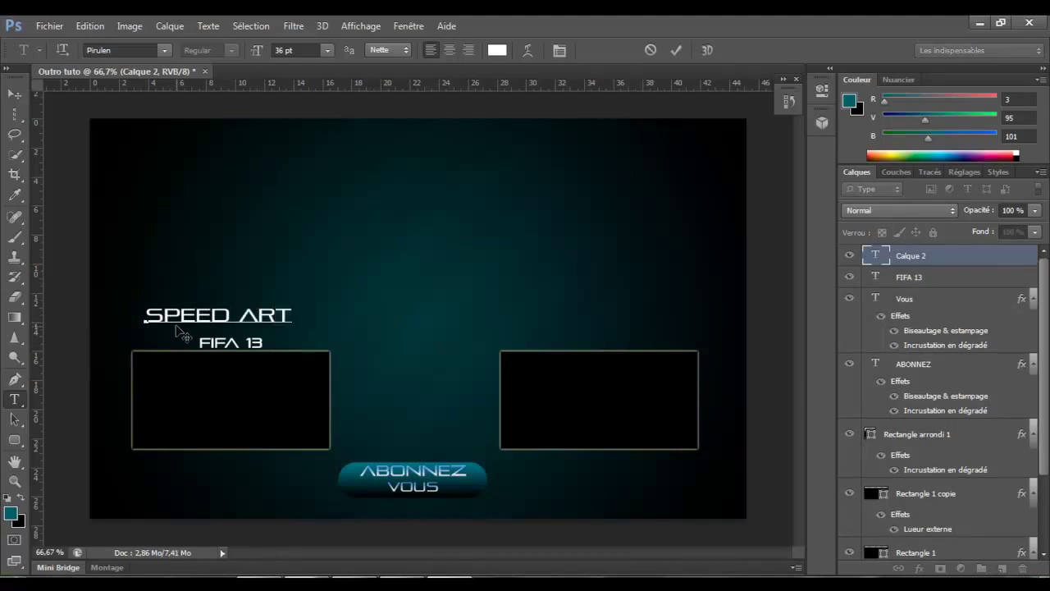
left_click(954, 296)
left_click(948, 258)
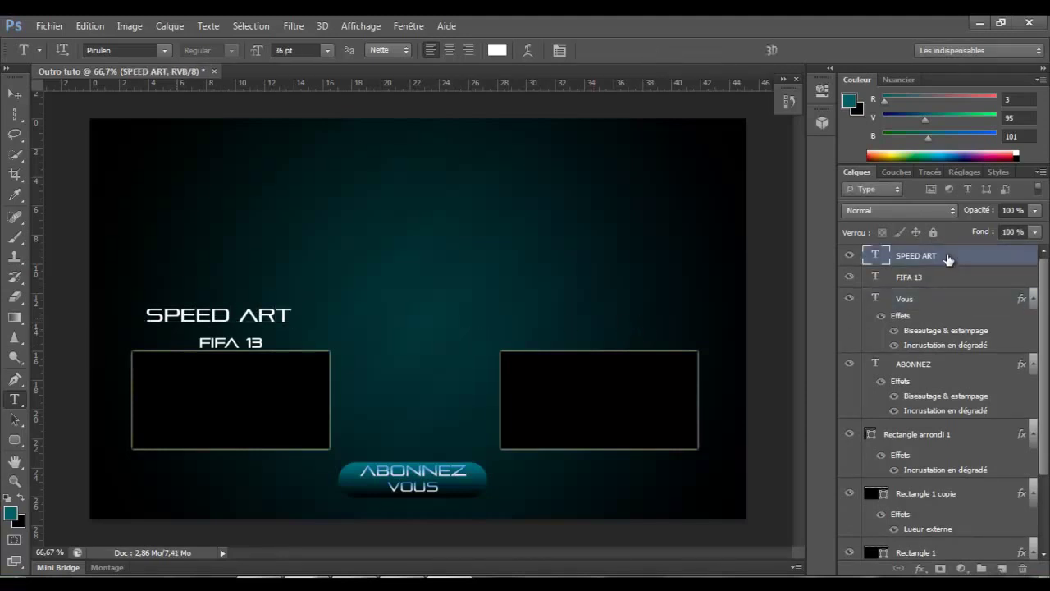
key("ctrl+t")
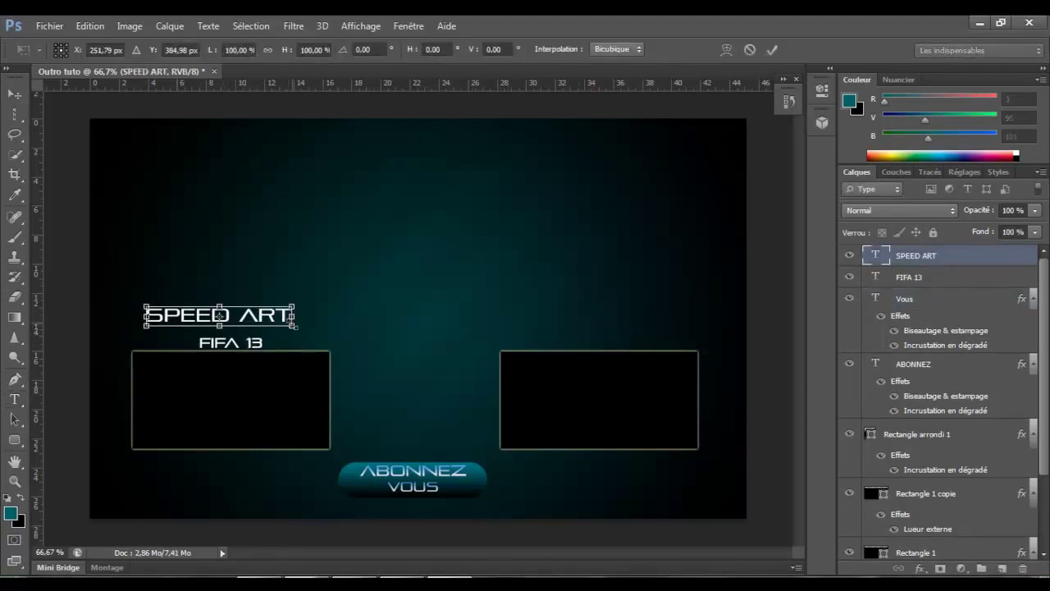
left_click_drag(294, 325, 264, 332)
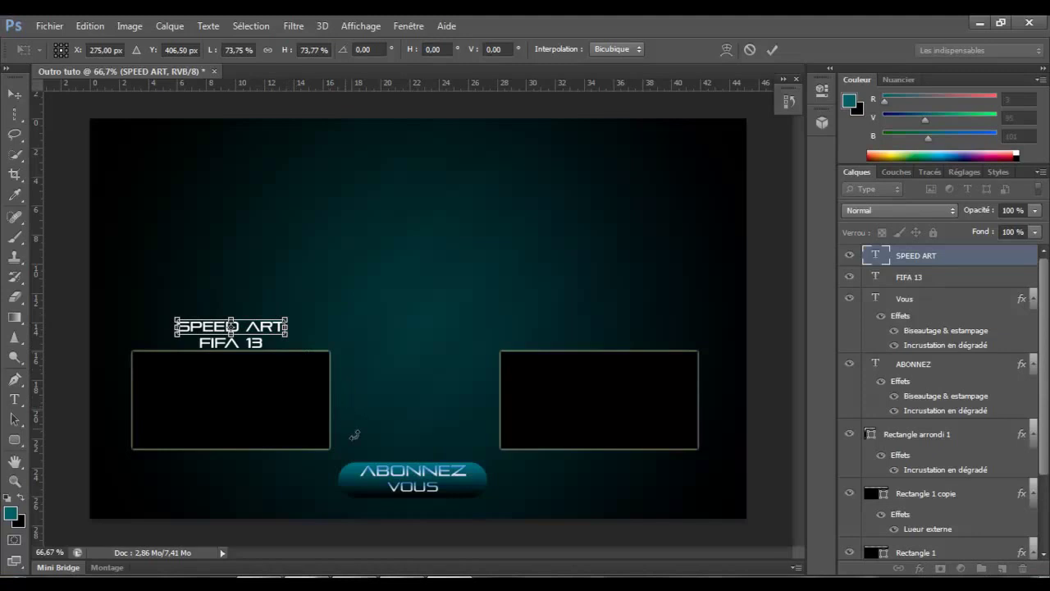
key("Return")
Step: Add the text Minecraft in Pirulen, scaled to about 77% and centred above the right frame
key("t")
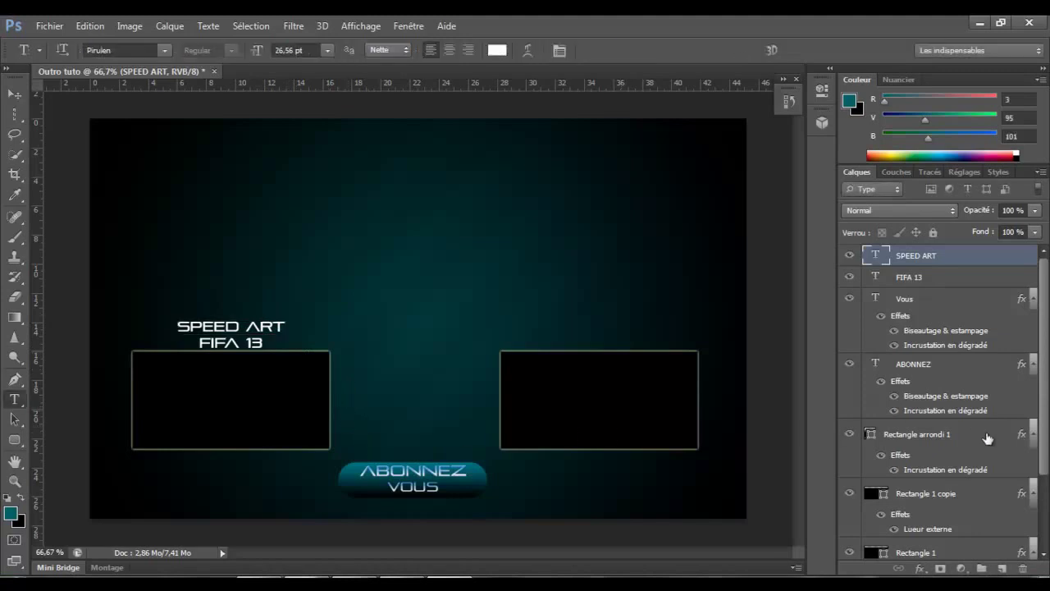
left_click(572, 339)
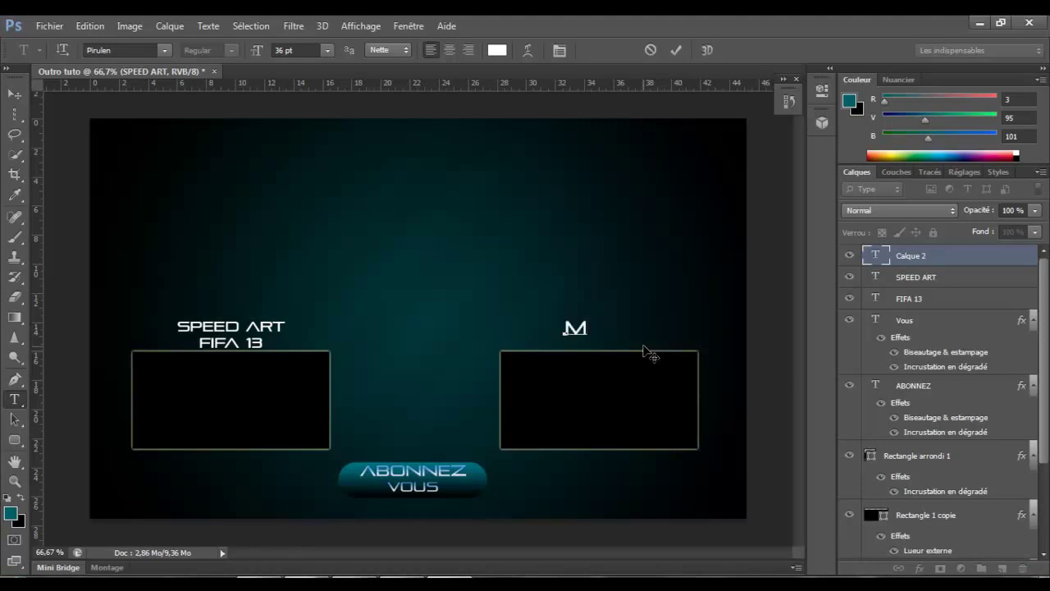
type("INECRAFT")
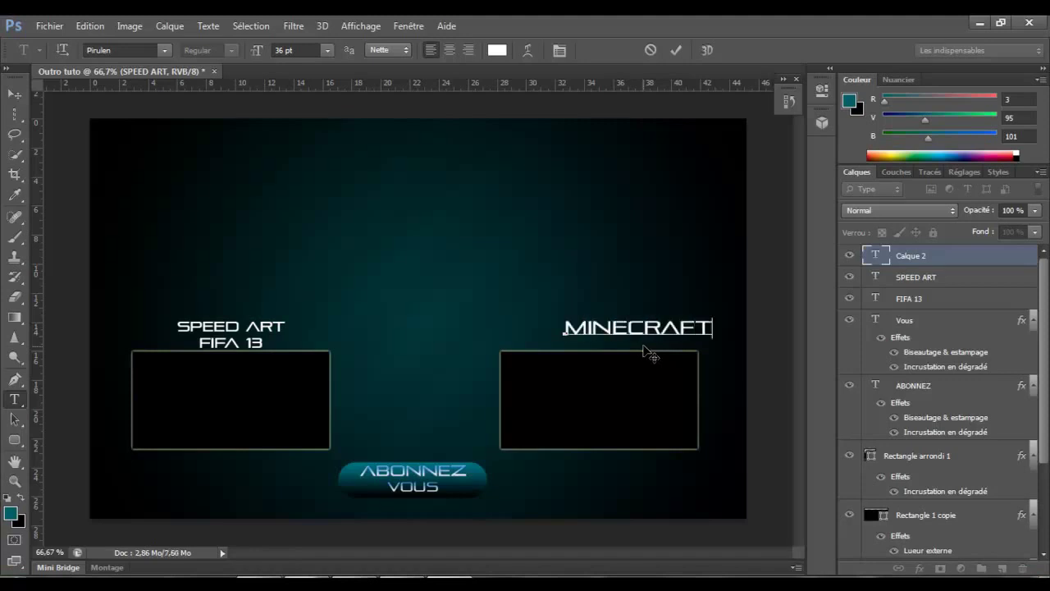
left_click(940, 259)
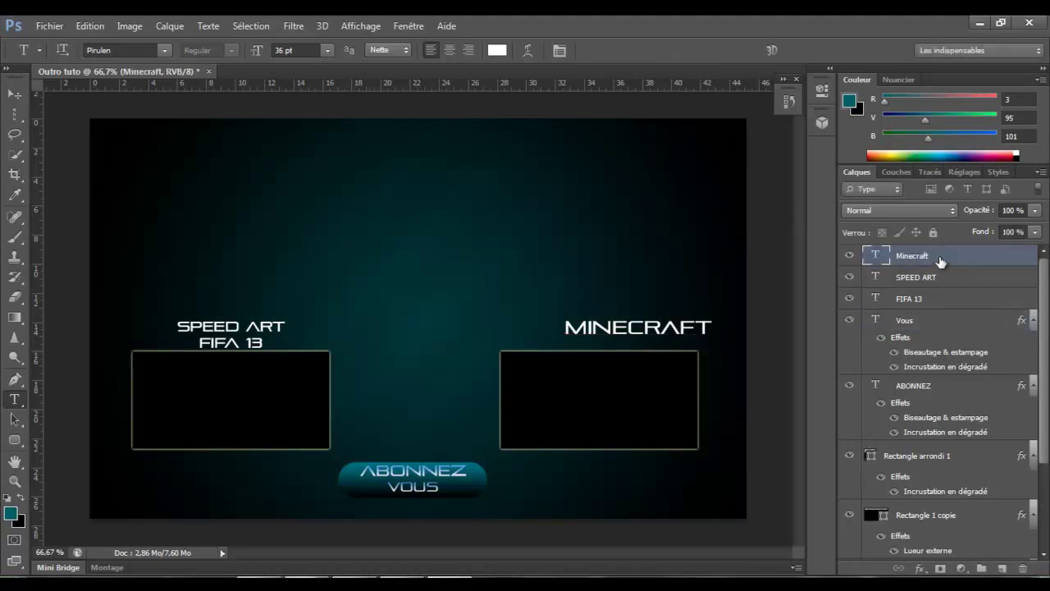
key("ctrl+t")
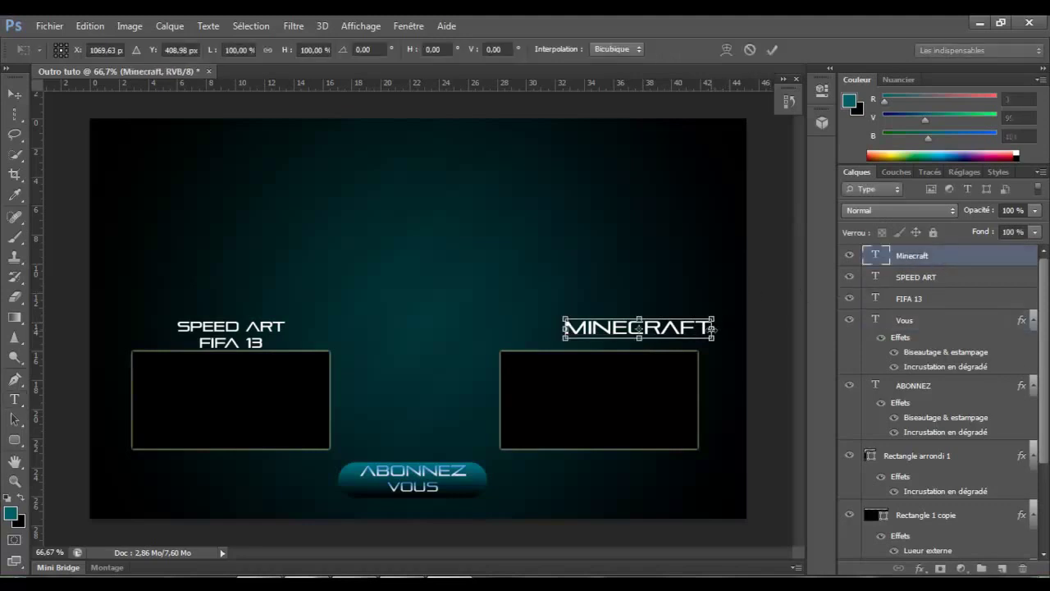
left_click_drag(717, 345, 647, 332)
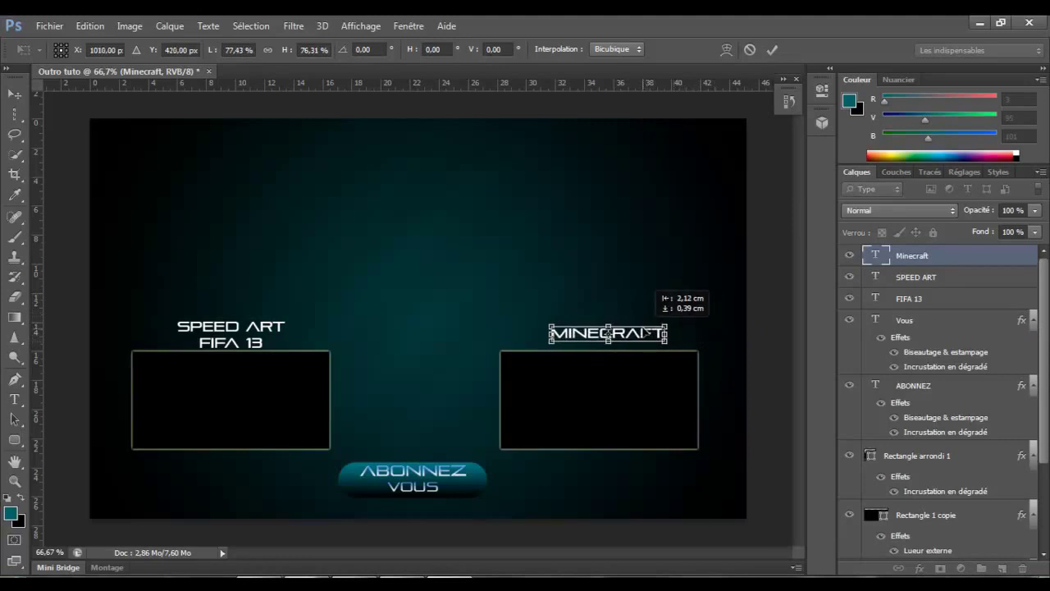
key("Return")
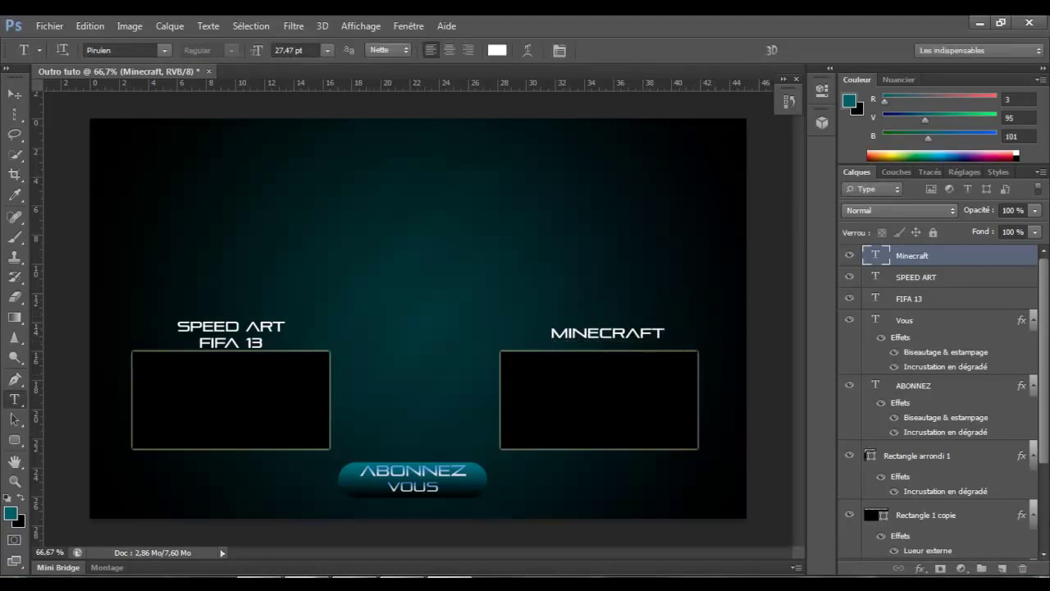
Step: Apply the same light-blue preset style with bevel and gradient overlay to the Minecraft text layer
double_click(958, 263)
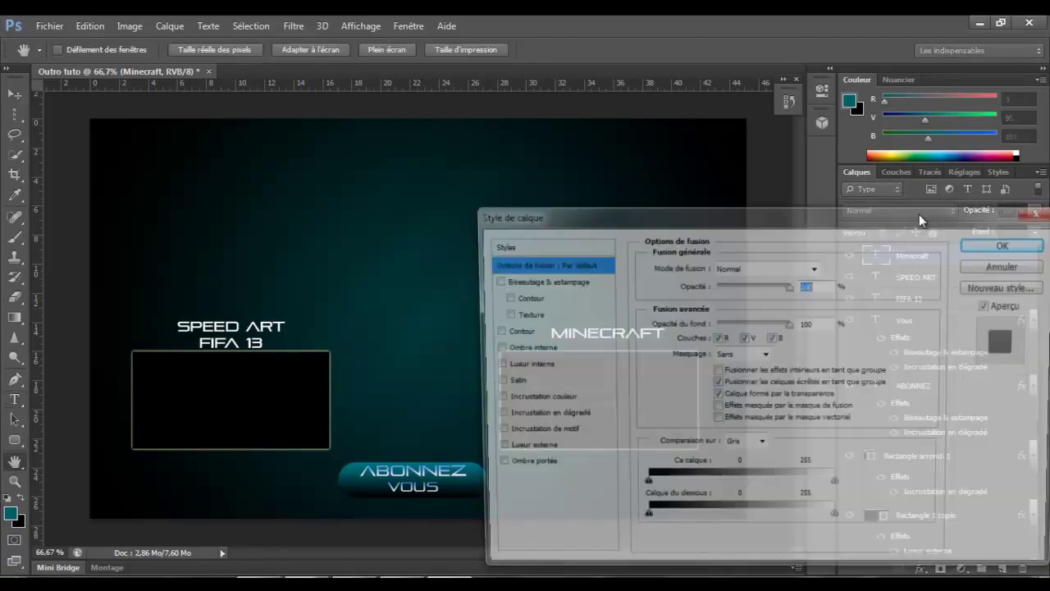
left_click(498, 244)
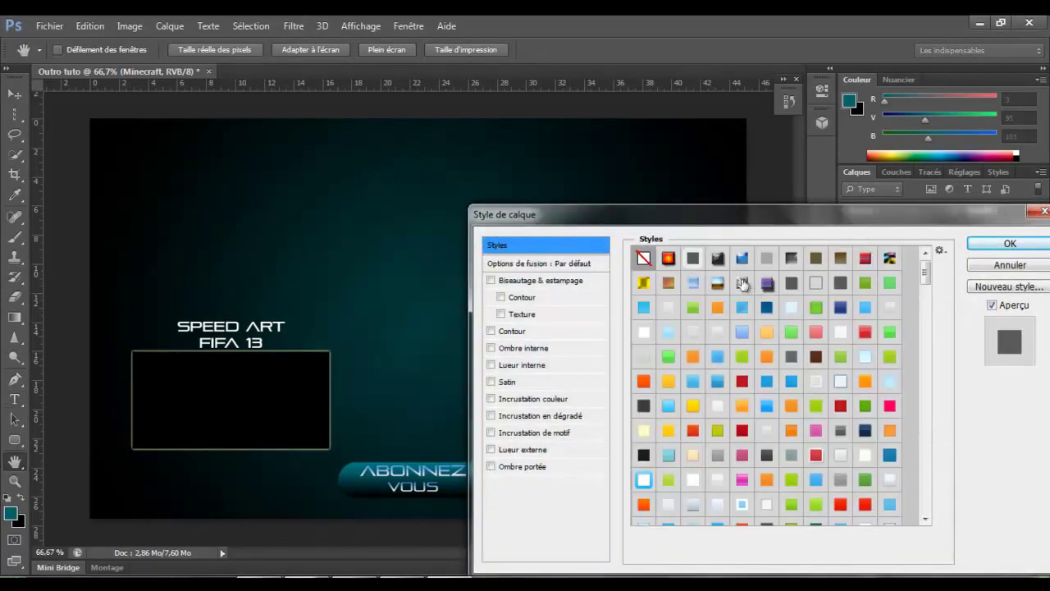
left_click(693, 282)
left_click_drag(720, 229, 710, 273)
left_click(979, 292)
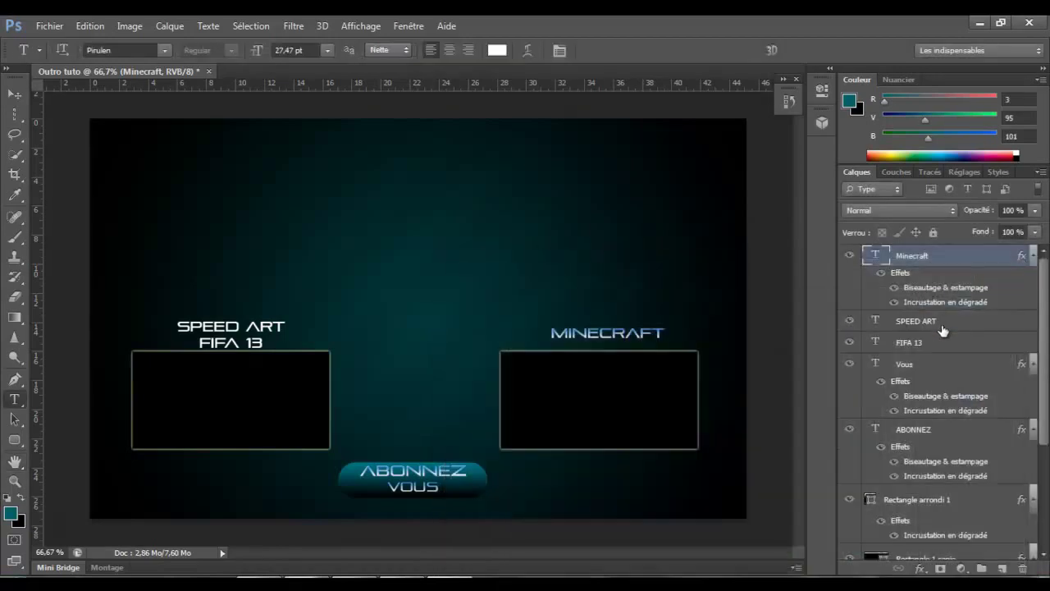
Step: Apply the light-blue bevel and gradient overlay preset to both the SPEED ART and FIFA 13 text layers
double_click(943, 330)
left_click(508, 292)
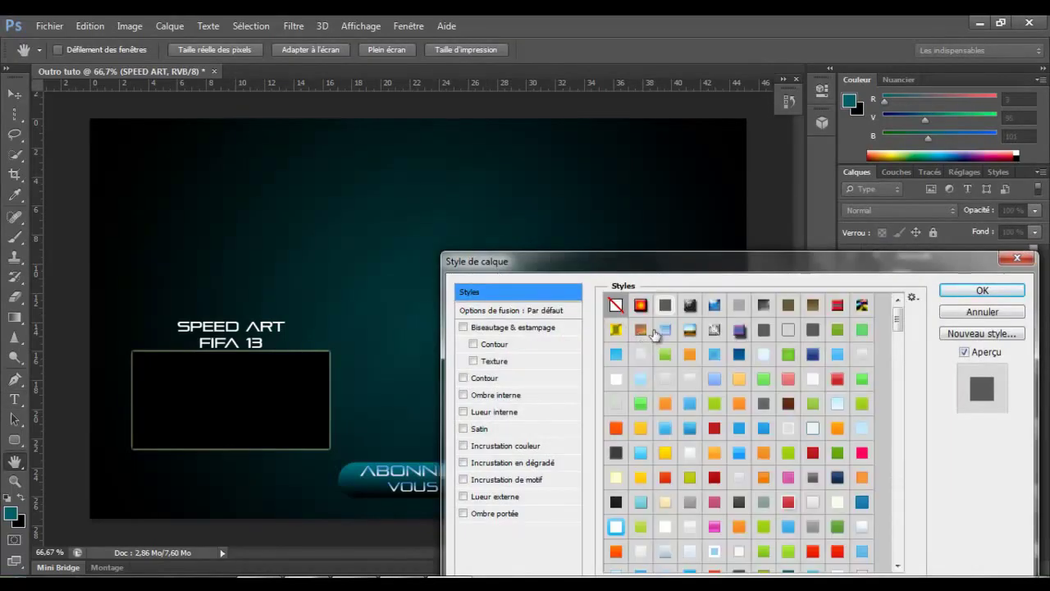
left_click(653, 331)
left_click(979, 290)
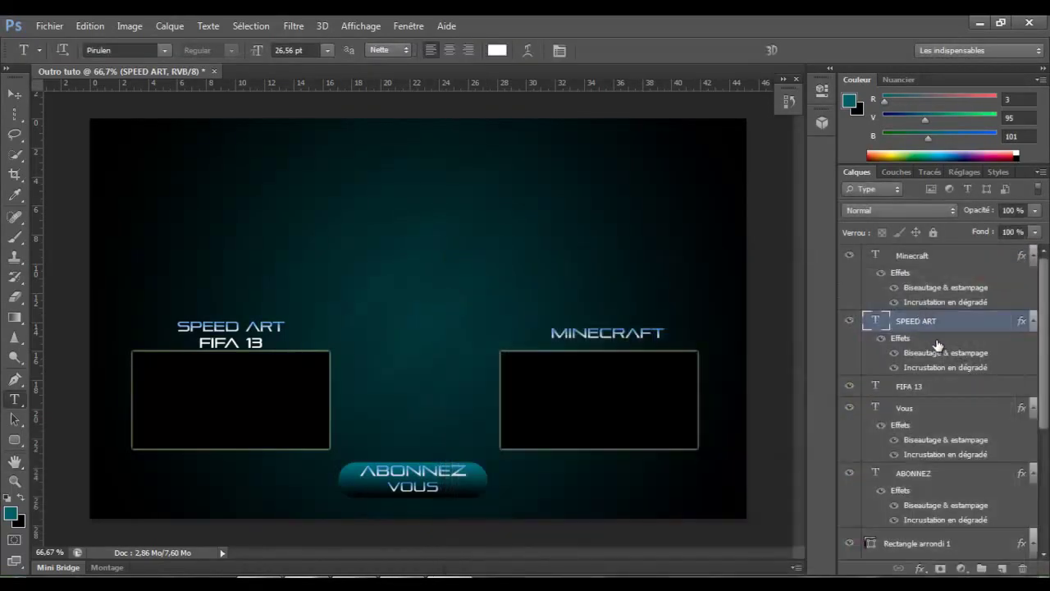
double_click(938, 392)
left_click(484, 292)
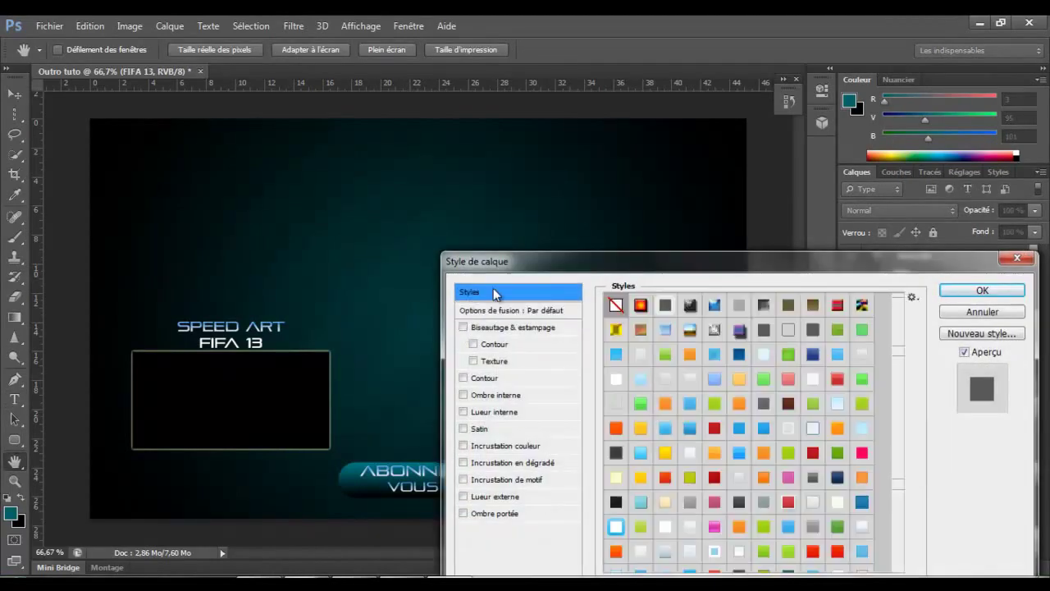
left_click(665, 329)
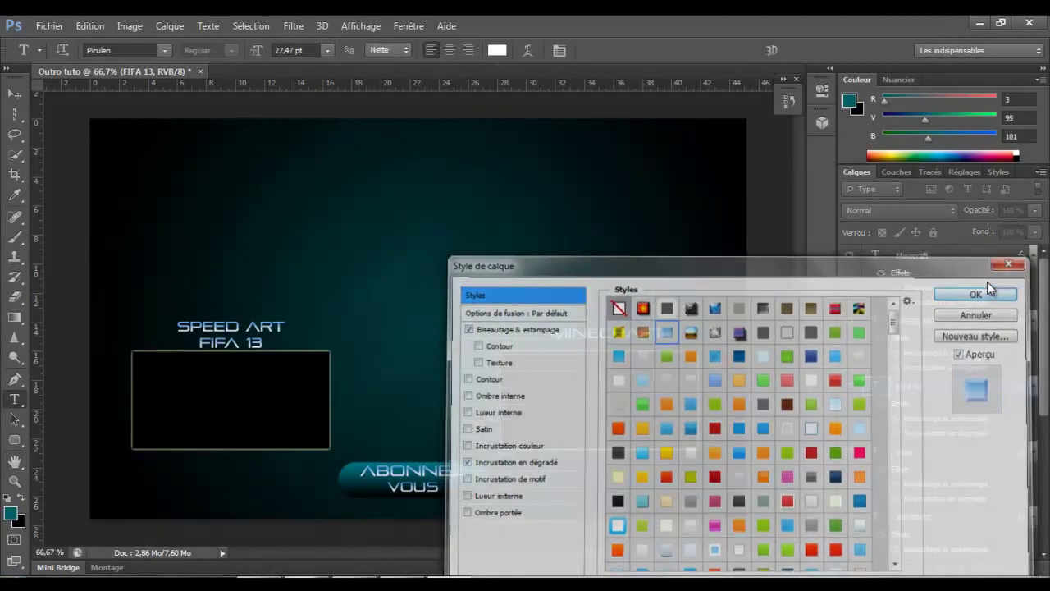
left_click(985, 287)
Step: Import the Logo Final NKZ image from the Rendu Nikzy folder into the document
left_click(58, 31)
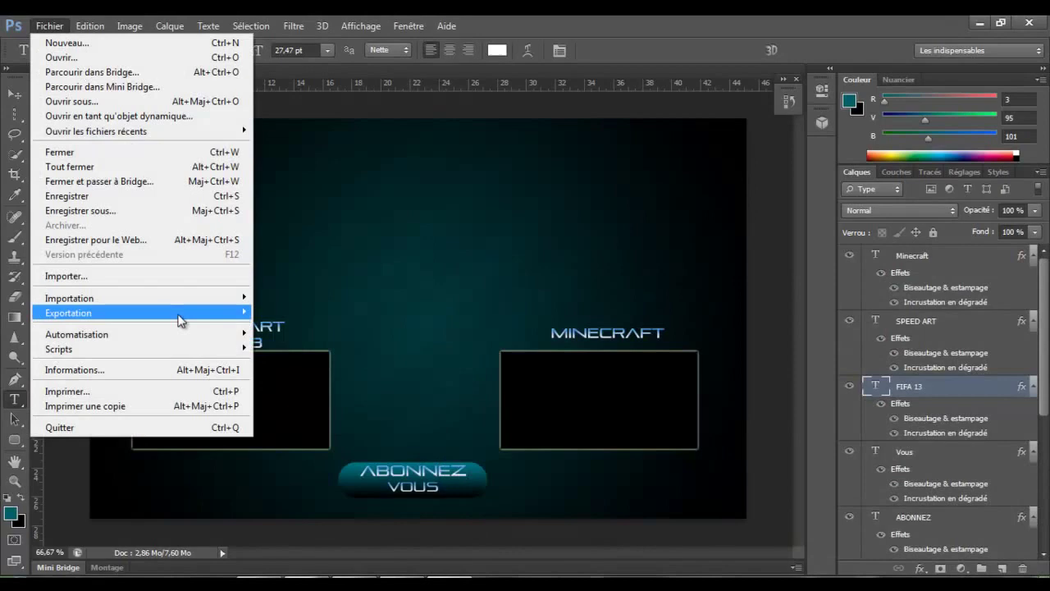
left_click(156, 274)
left_click(618, 210)
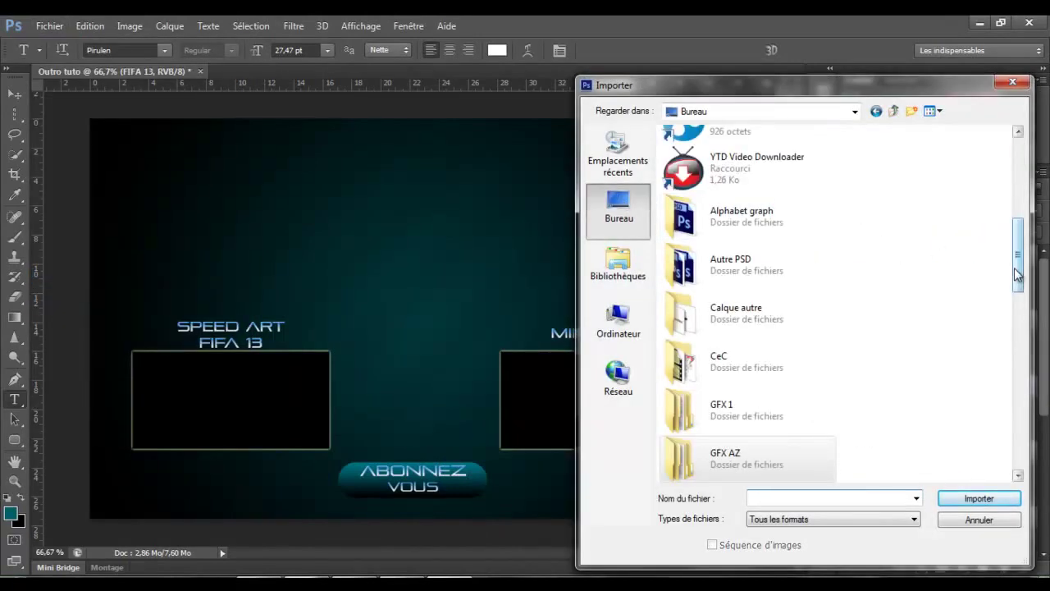
left_click_drag(1018, 262, 1036, 336)
scroll(877, 364, "down", 1)
double_click(792, 347)
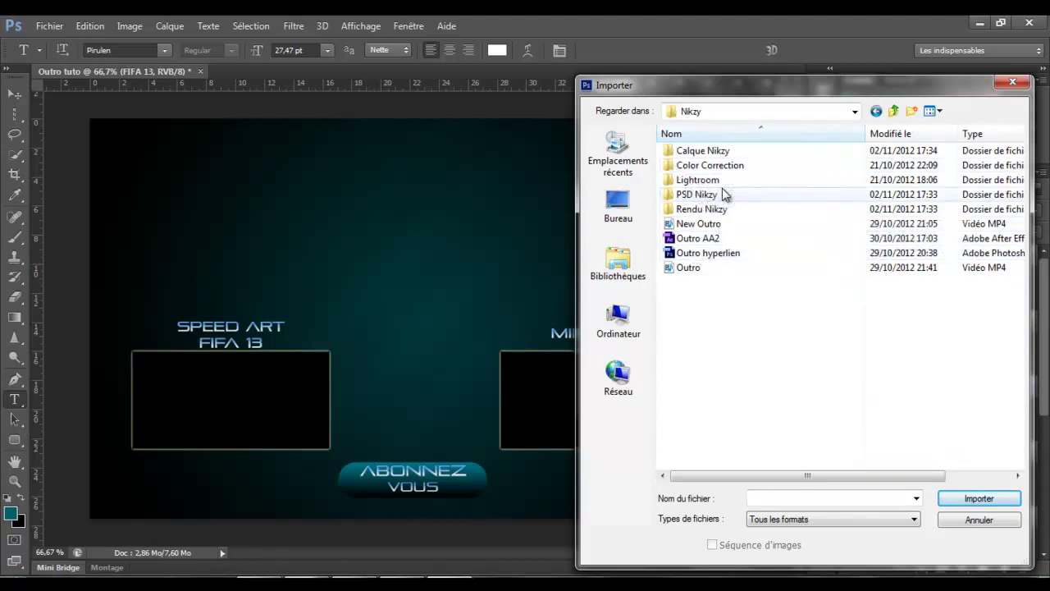
double_click(704, 209)
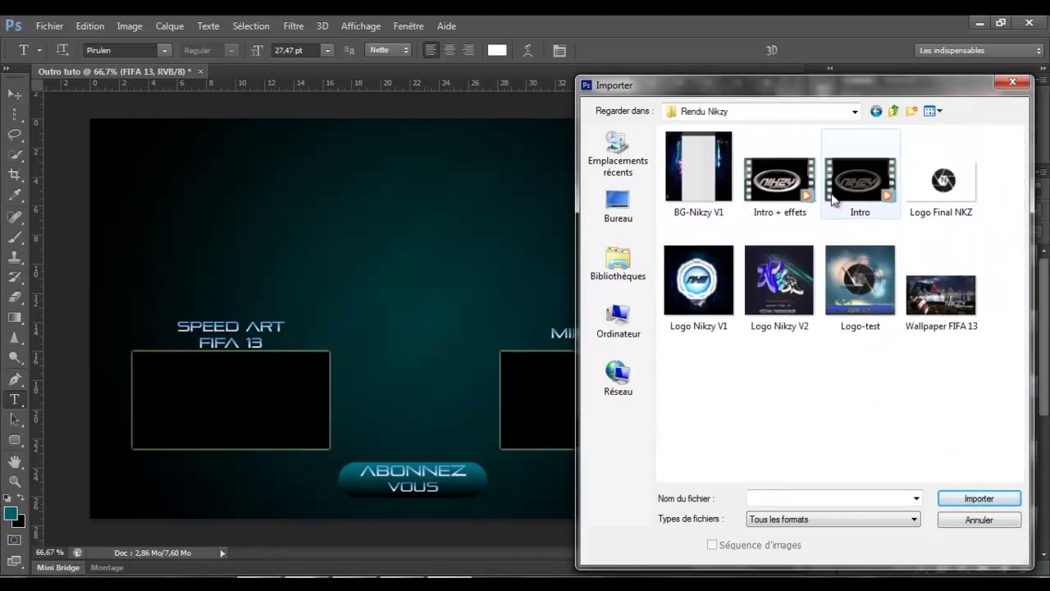
double_click(941, 180)
Step: Scale the imported logo to about 78% and place it in the canvas's upper middle, above the subscribe button
left_click_drag(630, 310, 599, 256)
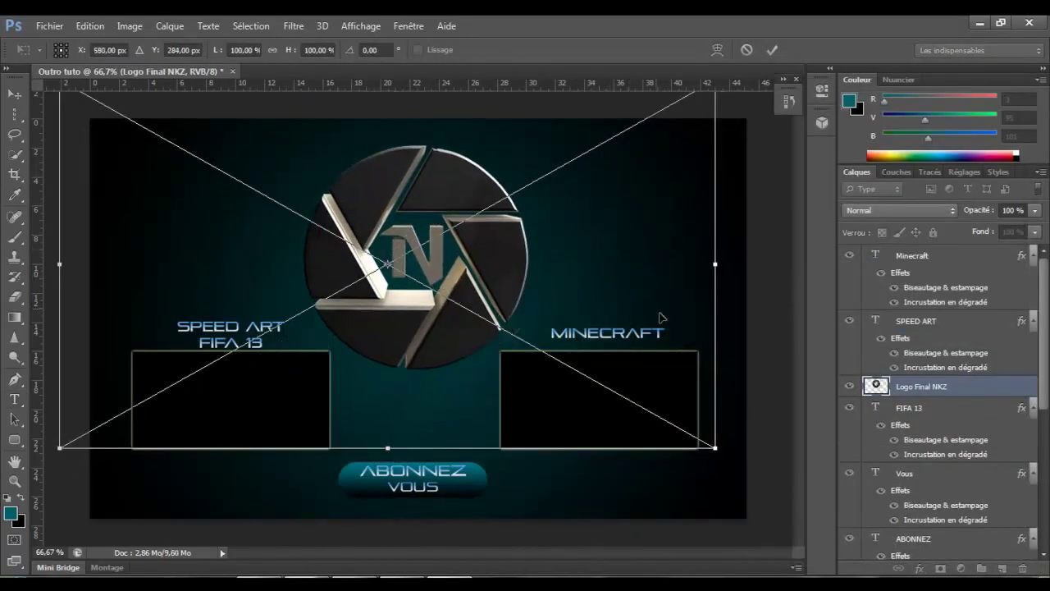
left_click_drag(716, 448, 639, 406)
left_click_drag(565, 290, 580, 267)
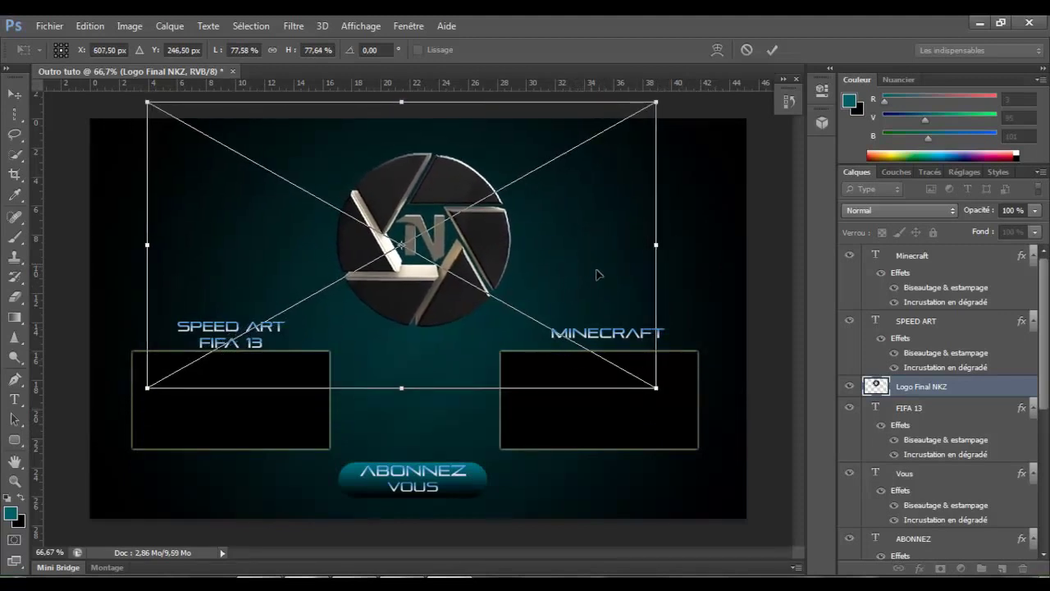
key("Return")
Step: Duplicate the Logo Final NKZ layer within the same document under the default copy name
right_click(955, 392)
left_click(582, 115)
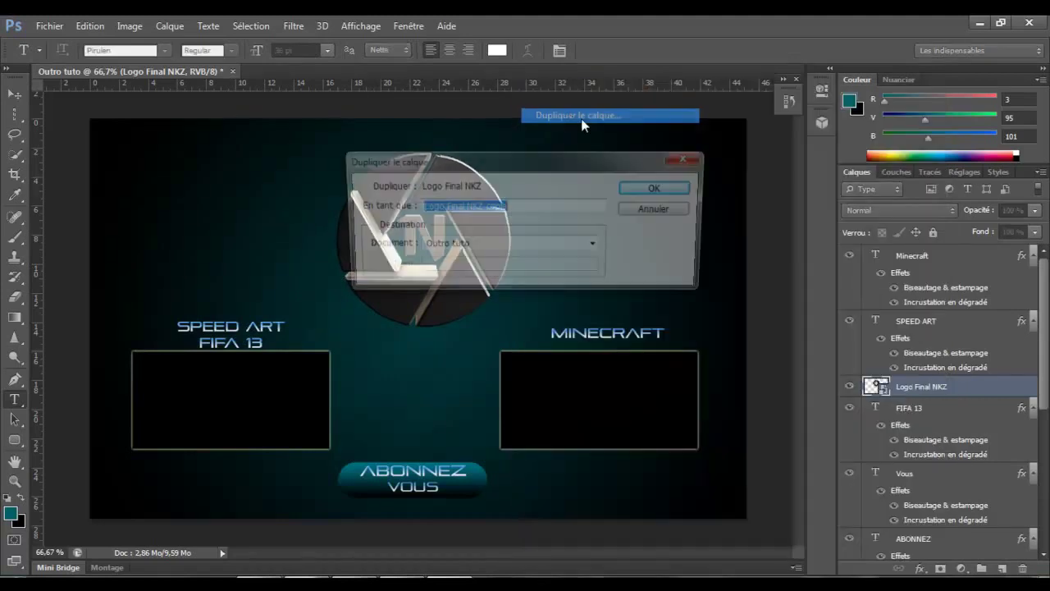
left_click(644, 188)
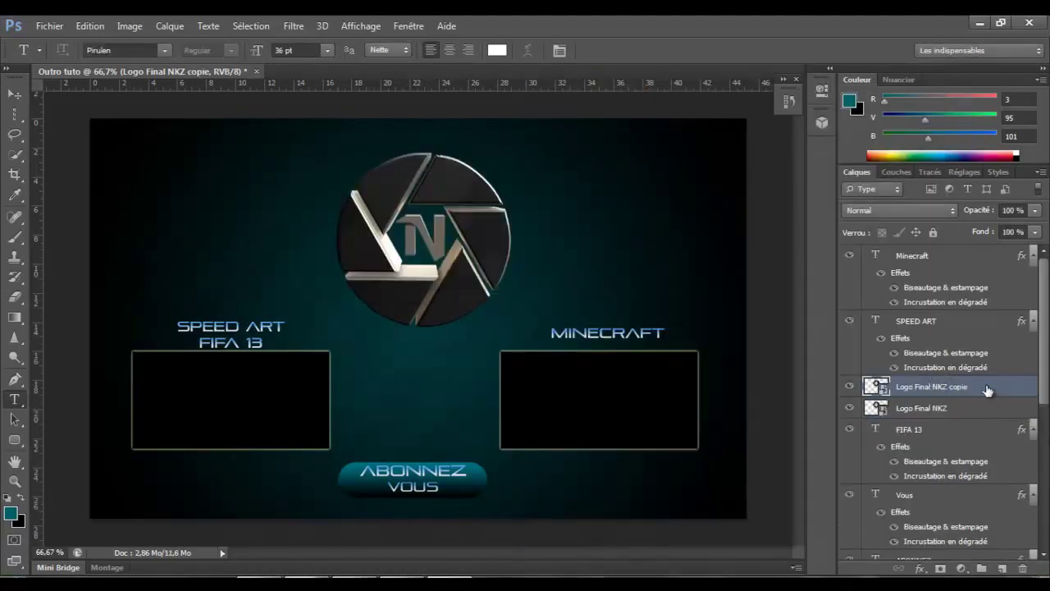
Step: Move the logo copy layer beneath the original logo and scale the copy to about 101.5%, centred behind the original
left_click_drag(988, 390, 991, 426)
key("ctrl+t")
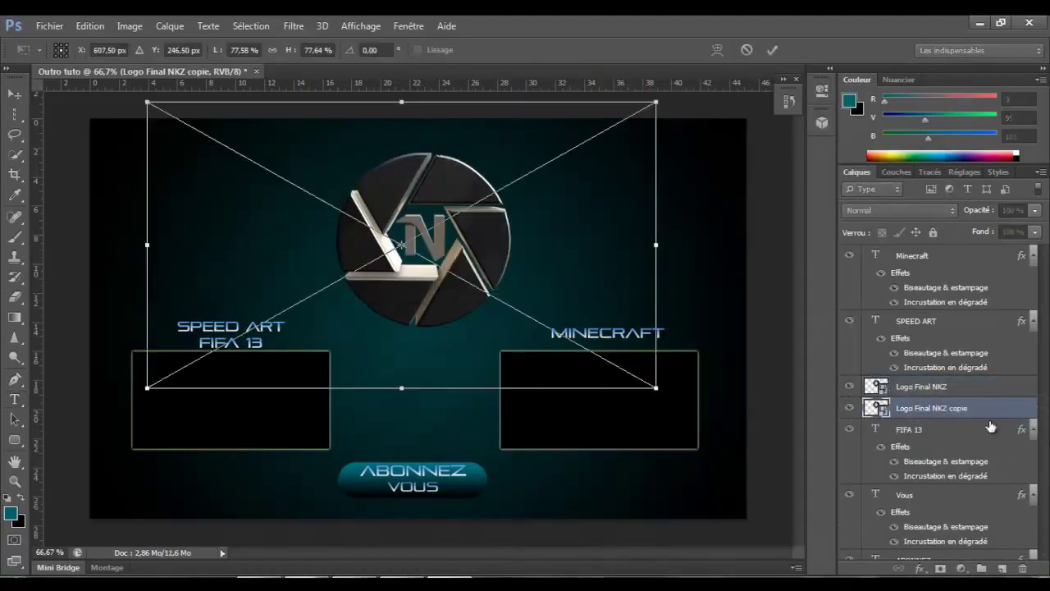
left_click_drag(655, 102, 727, 85)
left_click_drag(703, 199, 695, 198)
left_click_drag(716, 429, 727, 435)
left_click_drag(641, 314, 645, 314)
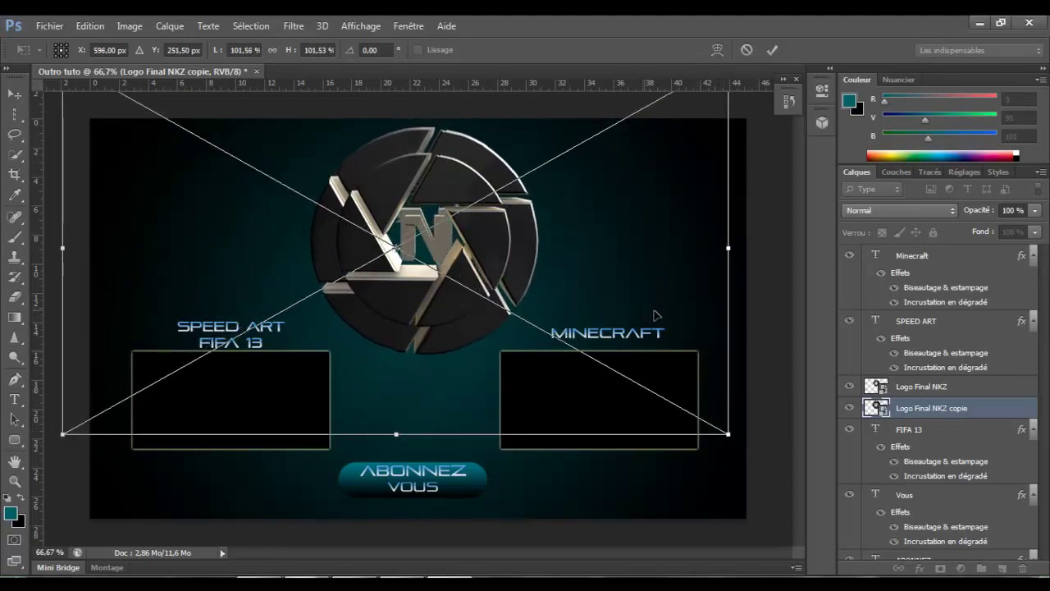
key("Return")
Step: Lower the opacity of the Logo Final NKZ copie layer to 44%
double_click(993, 412)
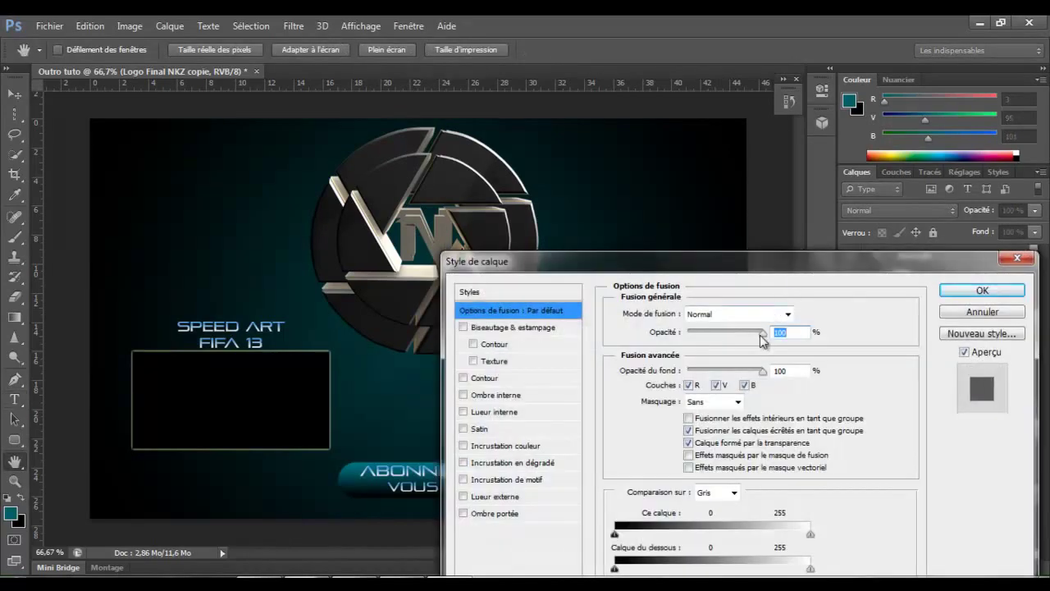
left_click_drag(761, 337, 724, 360)
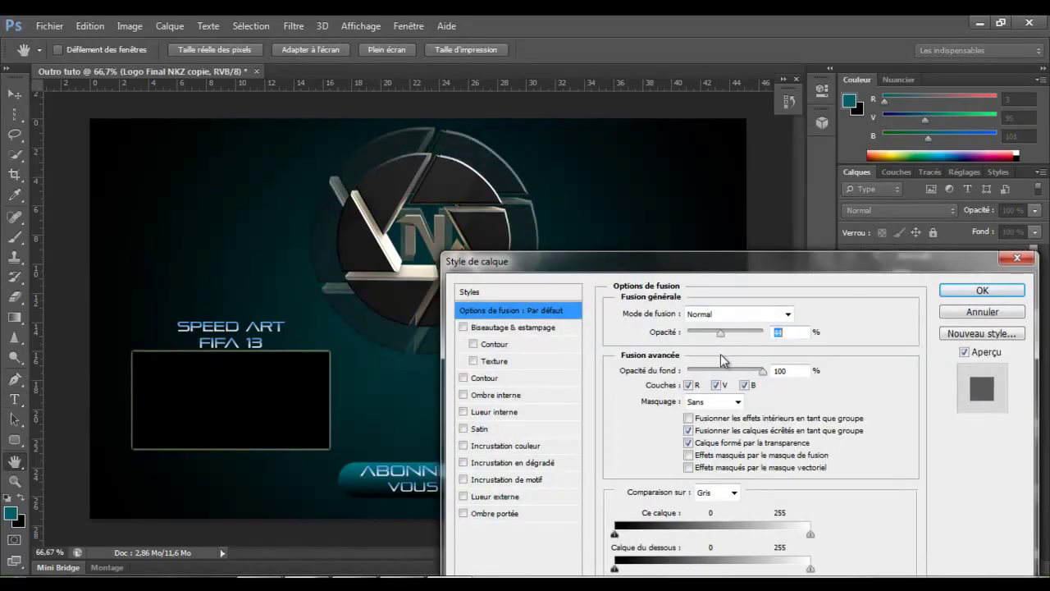
left_click(969, 298)
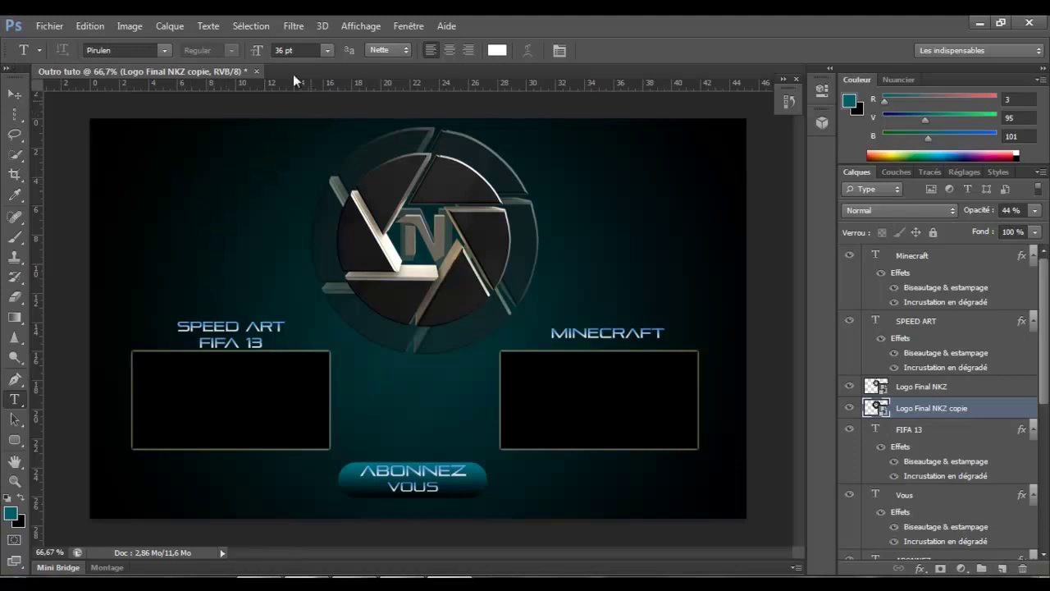
Step: Import the dark splash_ (6) water image from the Splash folder of the GFX AZ Pack complet
scroll(909, 364, "down", 3)
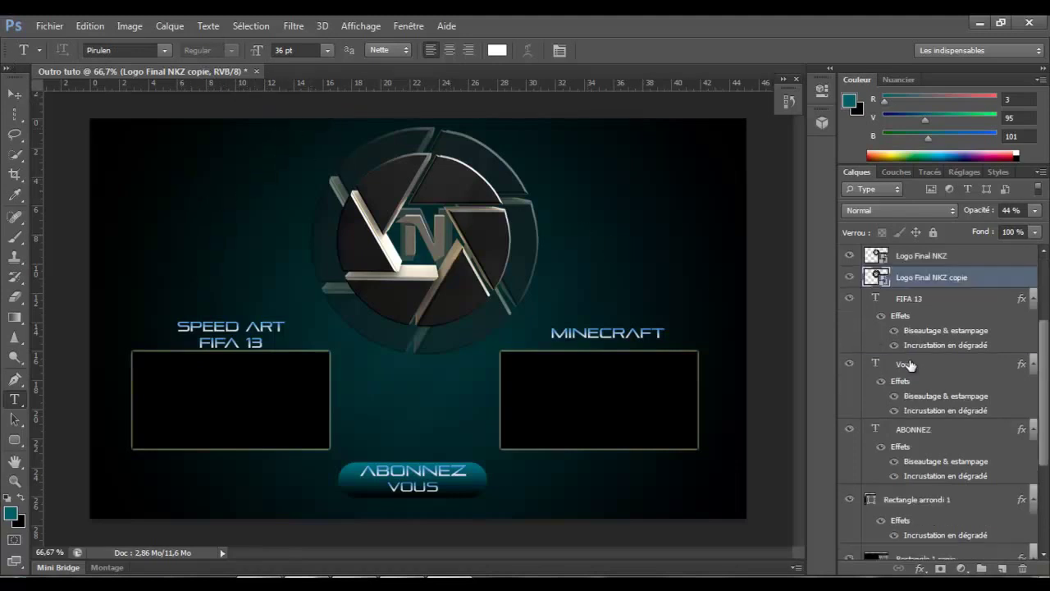
scroll(939, 373, "up", 1)
left_click(50, 26)
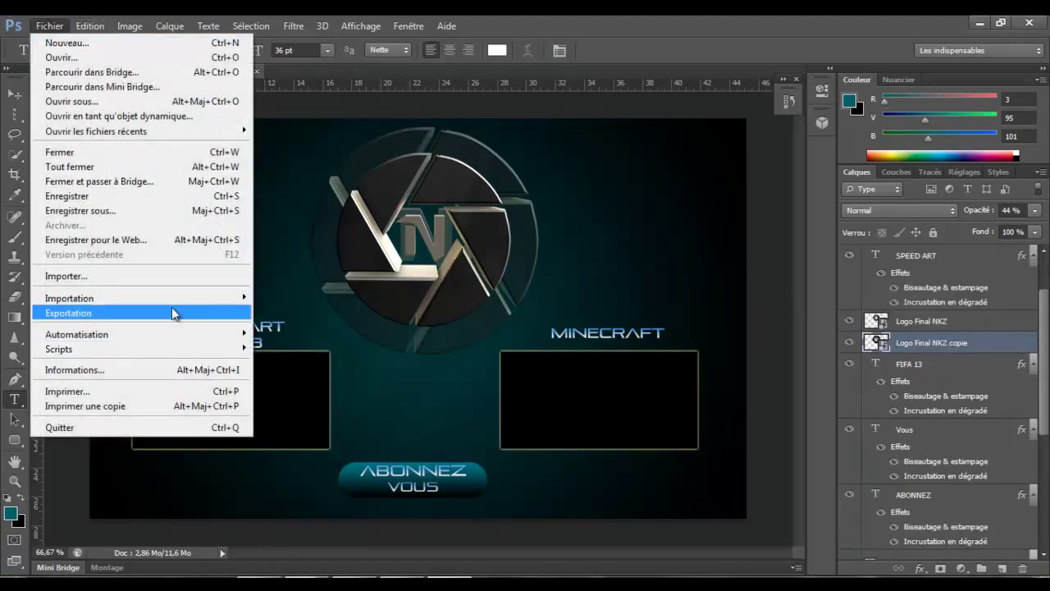
left_click(145, 277)
left_click(614, 212)
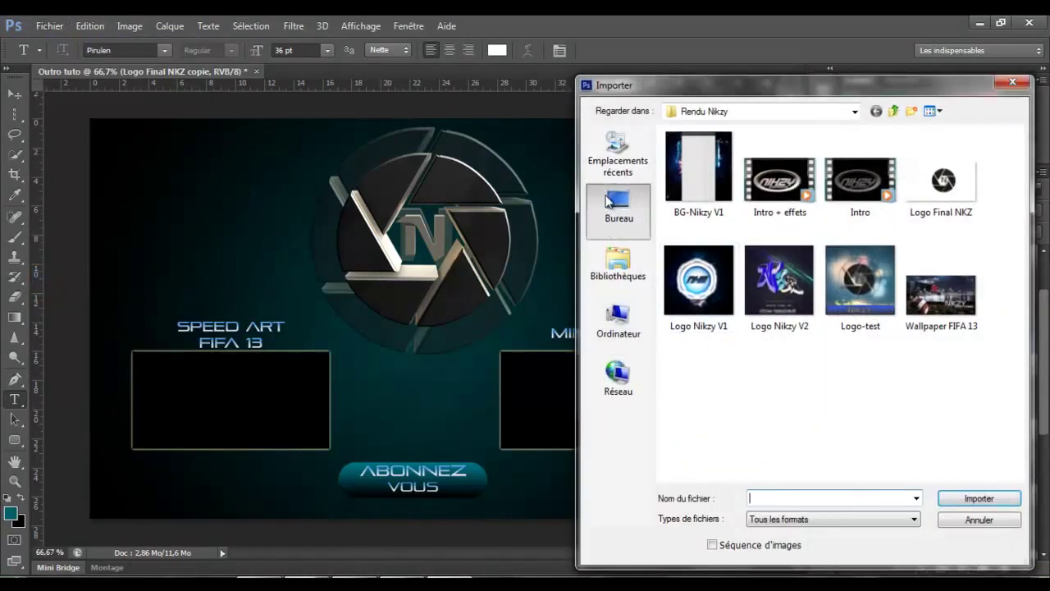
double_click(730, 256)
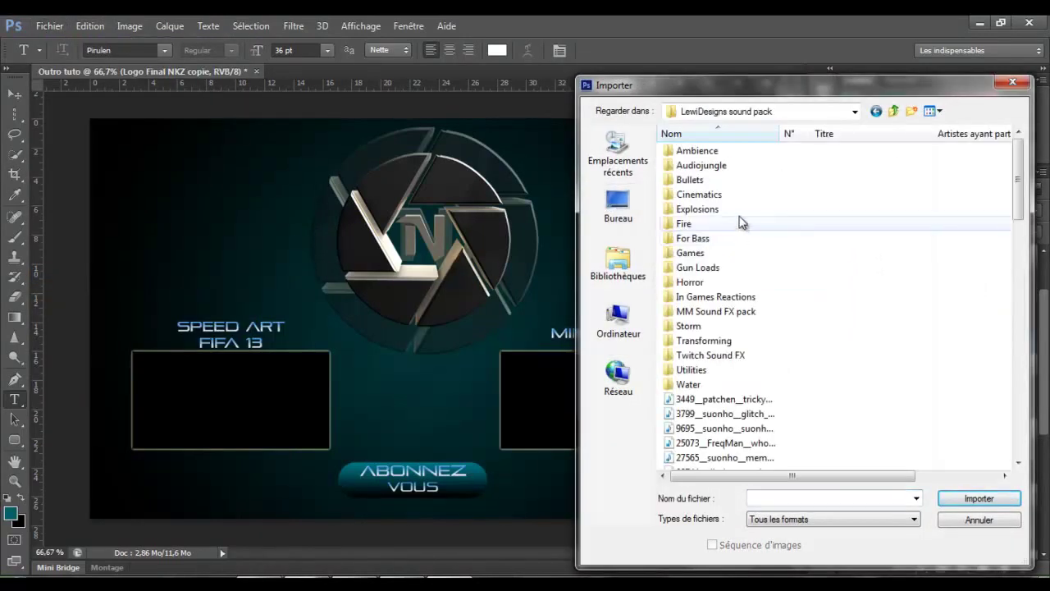
left_click(617, 201)
double_click(722, 406)
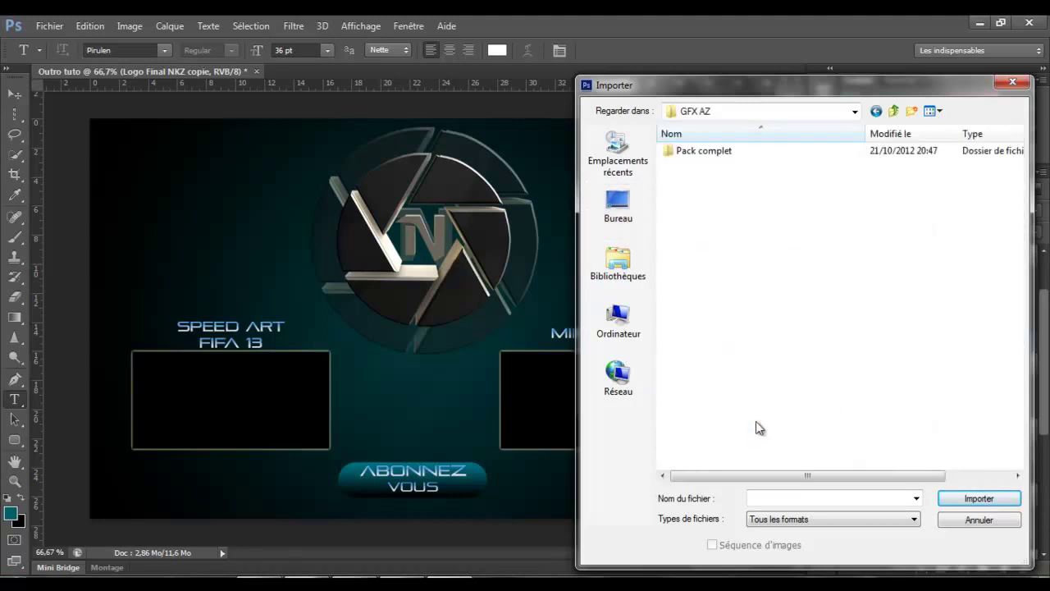
double_click(703, 155)
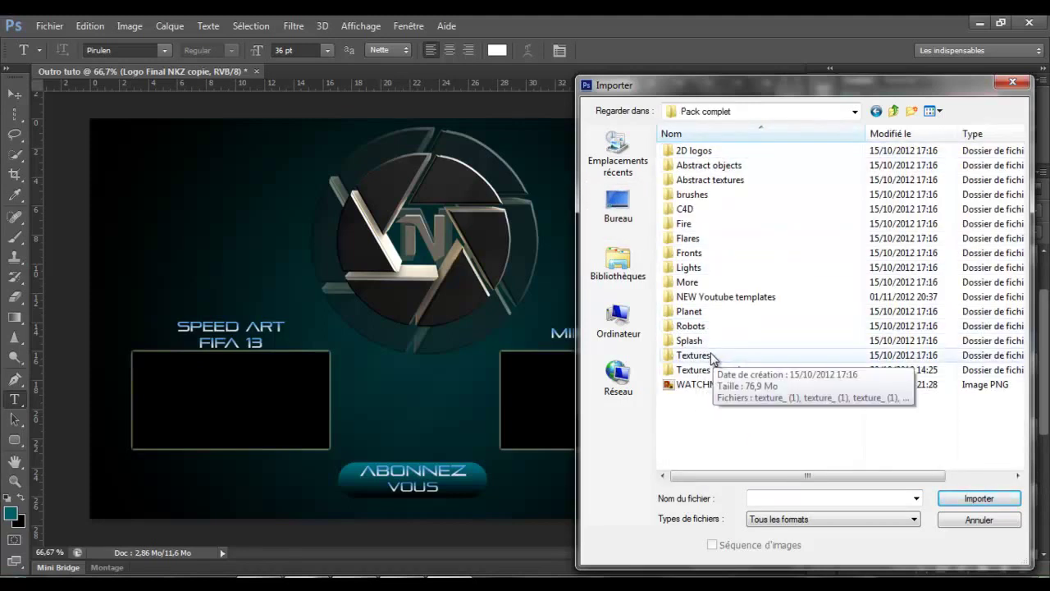
double_click(691, 340)
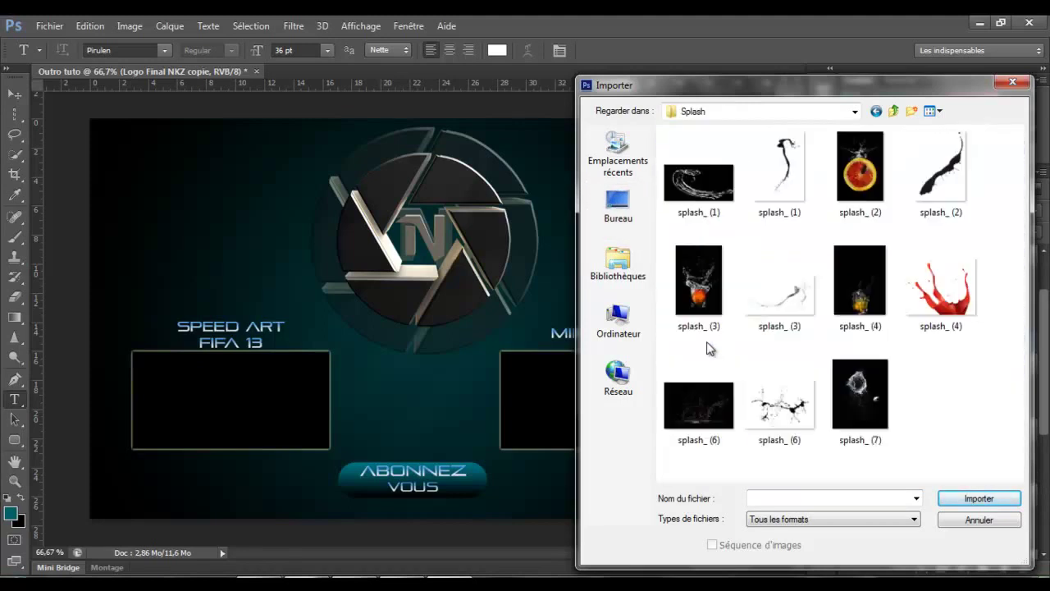
double_click(730, 423)
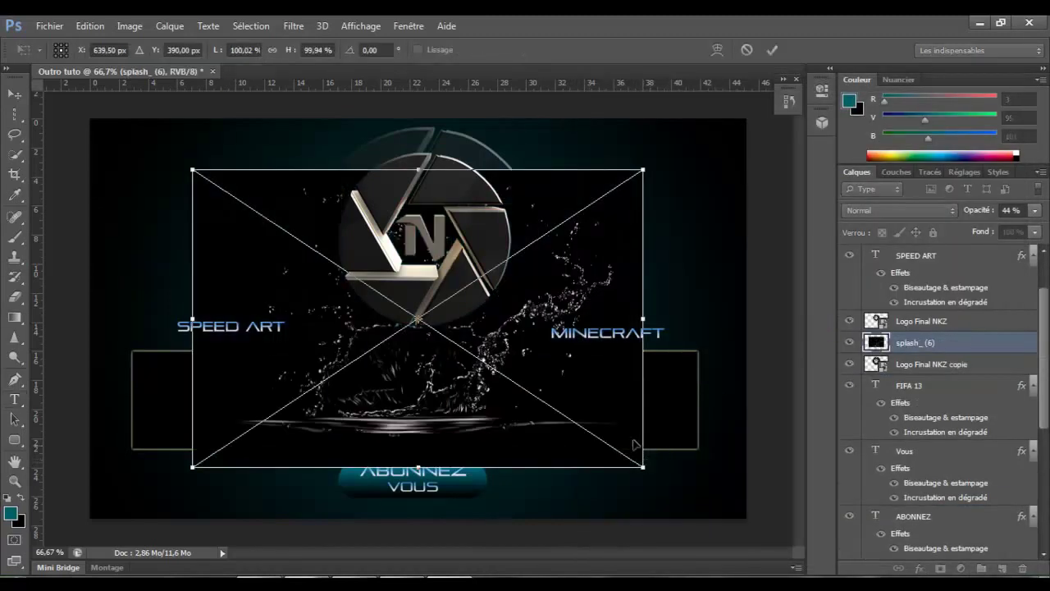
Step: Set the splash image's blend mode to Superposition and place it in the canvas's lower middle, around the subscribe button
left_click_drag(564, 386, 566, 478)
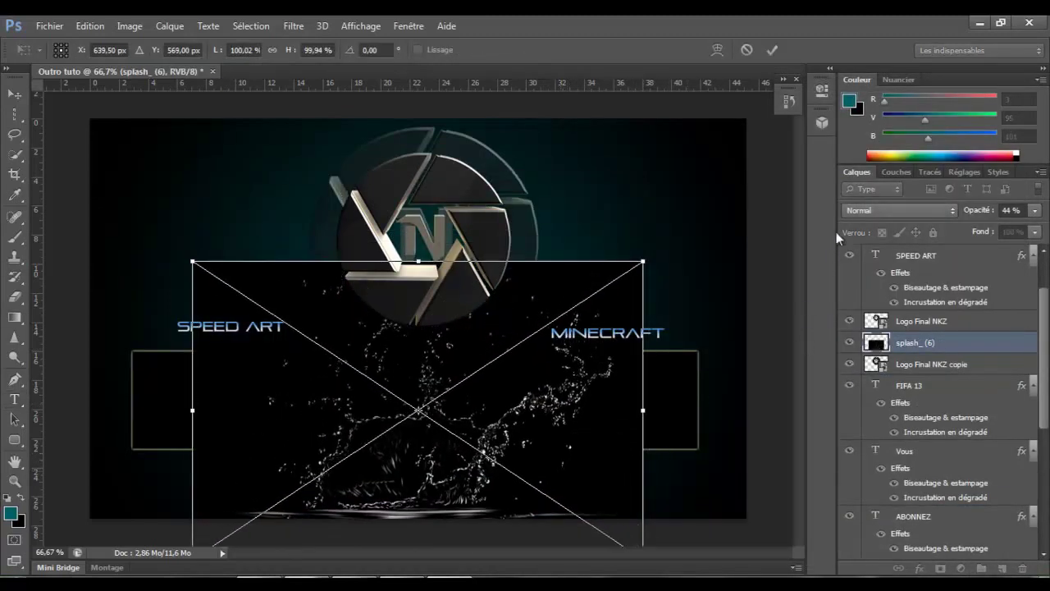
left_click(898, 210)
left_click(878, 145)
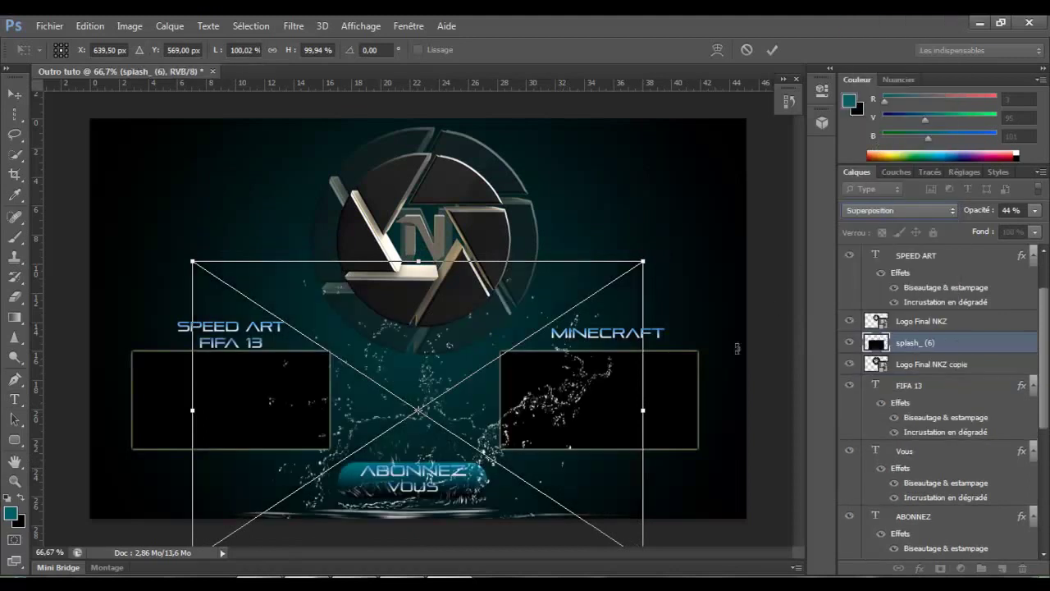
mouse_move(596, 379)
left_mouse_down()
mouse_move(539, 459)
mouse_move(568, 452)
mouse_move(603, 382)
left_mouse_up()
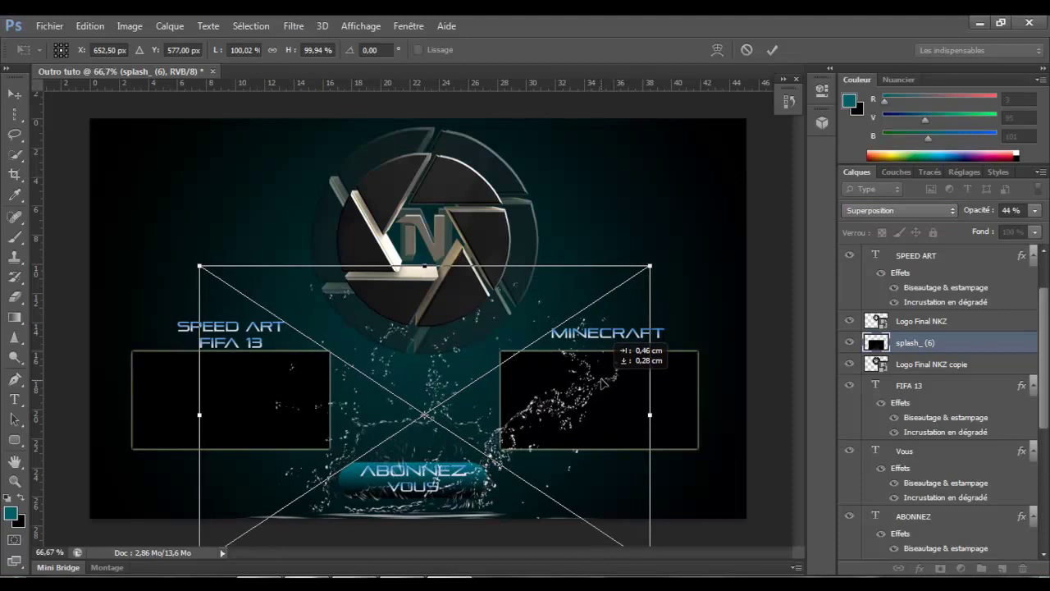
left_click_drag(603, 382, 610, 379)
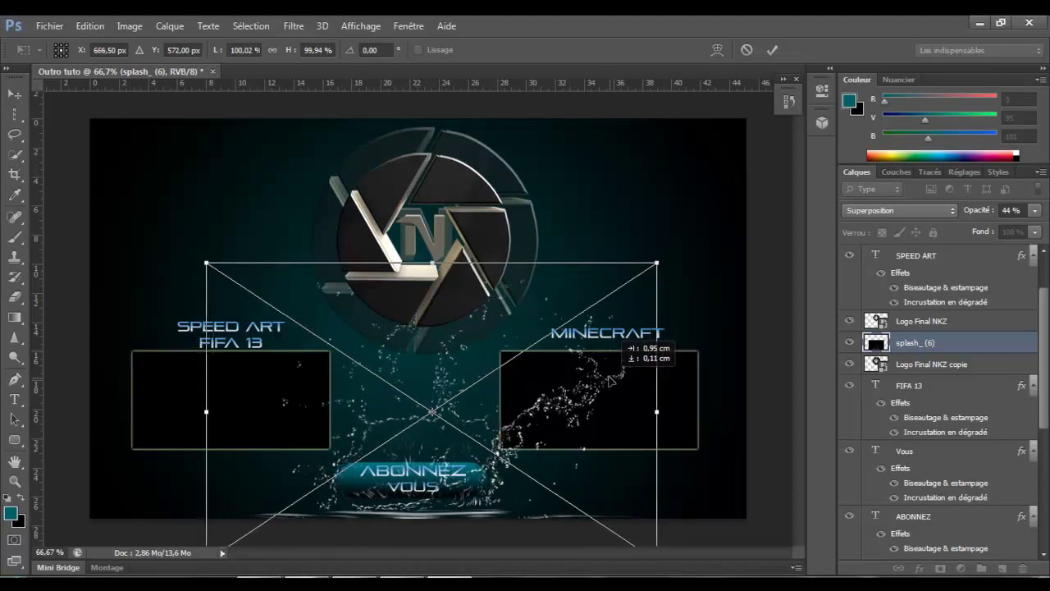
key("Return")
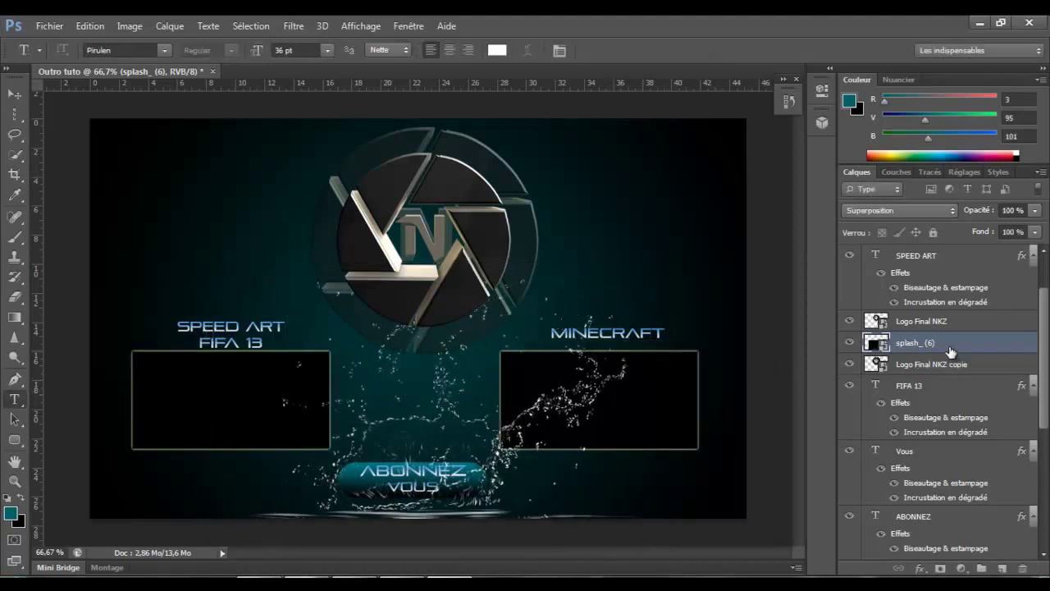
Step: Move the splash layer directly above Calque 1, beneath the frames, and erase its droplets over the logo and around the MINECRAFT title
left_click_drag(952, 348, 926, 521)
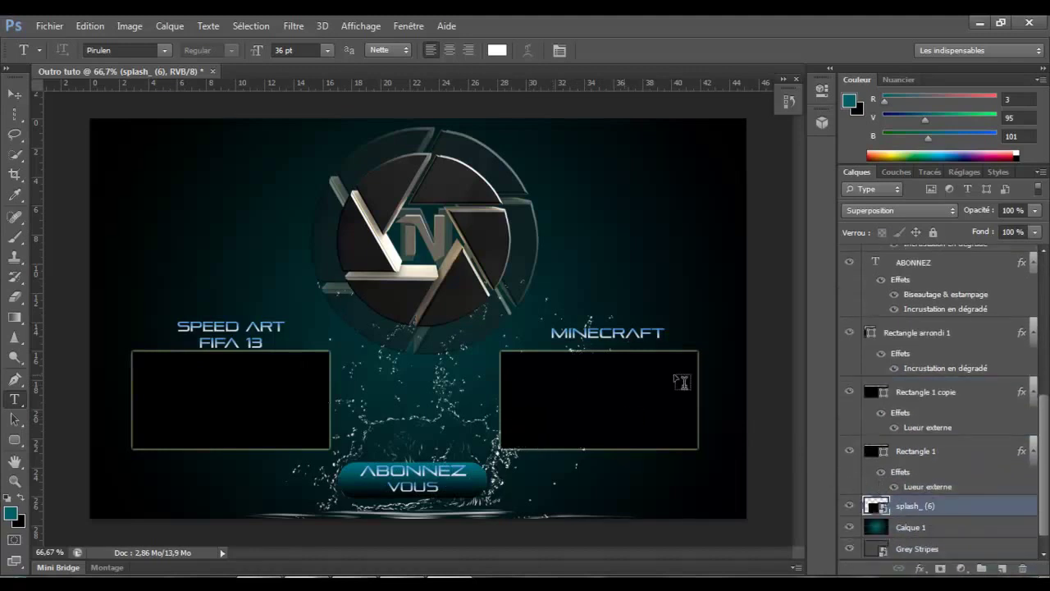
left_click(15, 297)
left_click(417, 261)
left_click(434, 250)
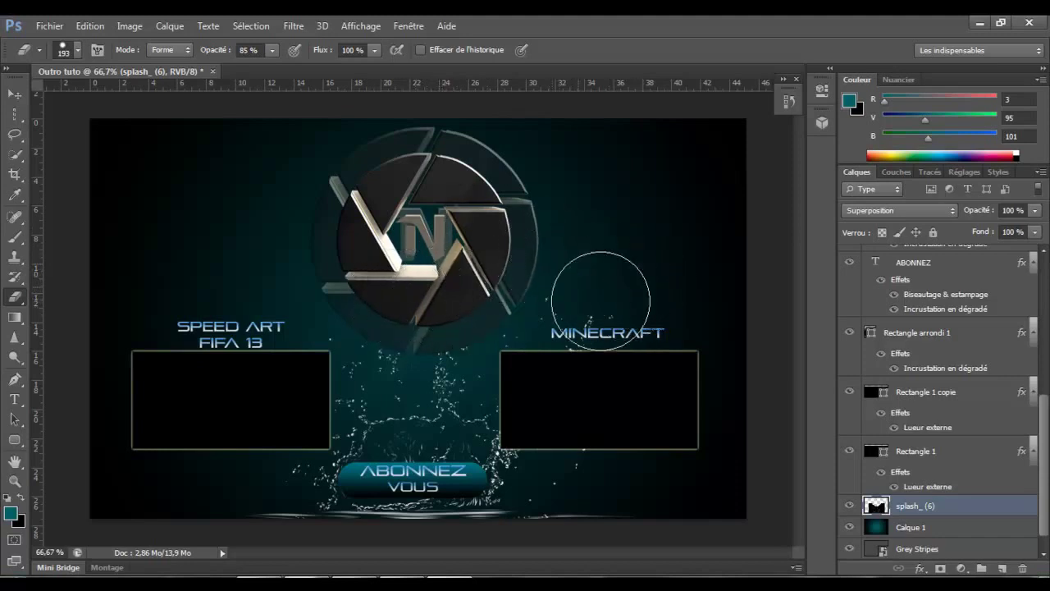
left_click_drag(544, 335, 586, 375)
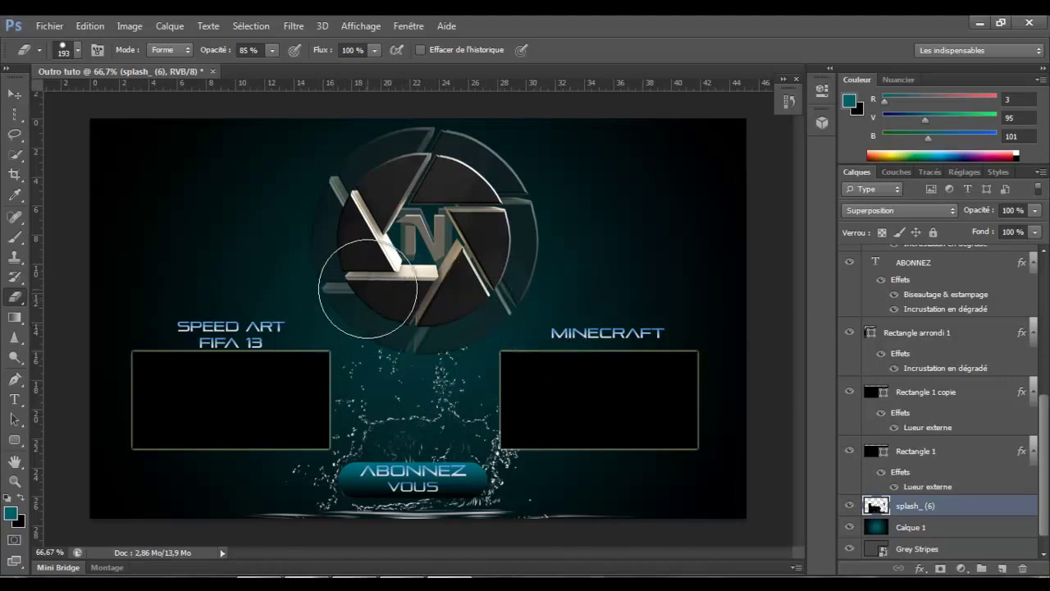
Step: Import the blue light_ (4) image from the Lights folder of the Pack complet
left_click(47, 25)
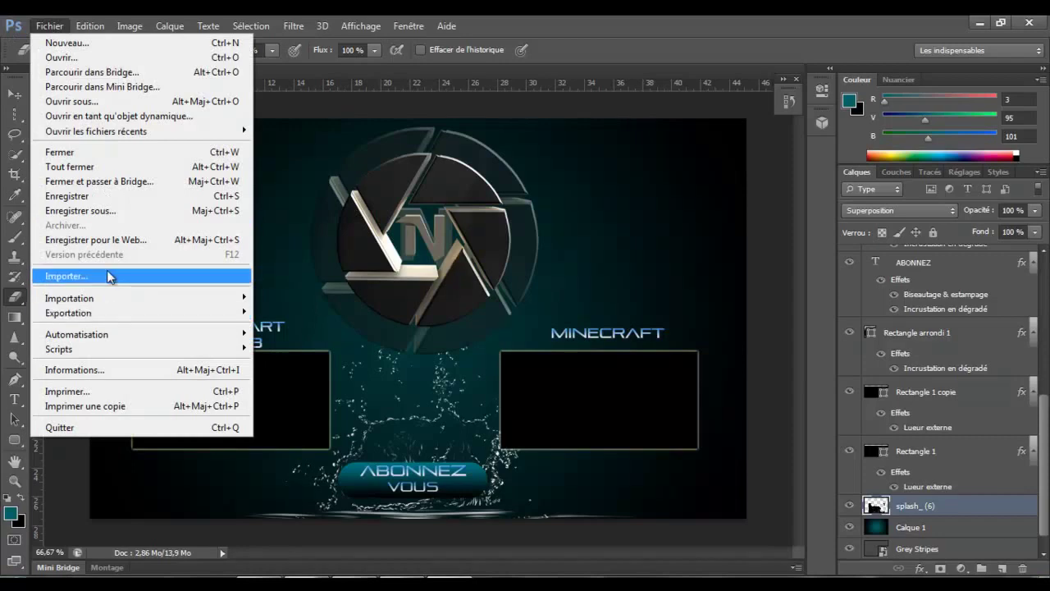
left_click(107, 272)
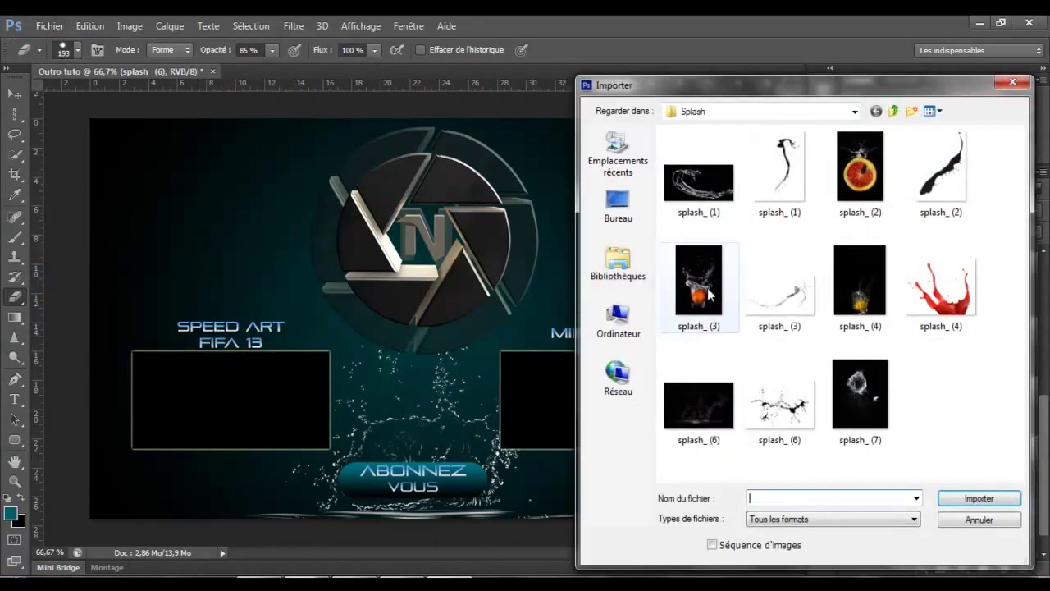
left_click(793, 112)
left_click(720, 337)
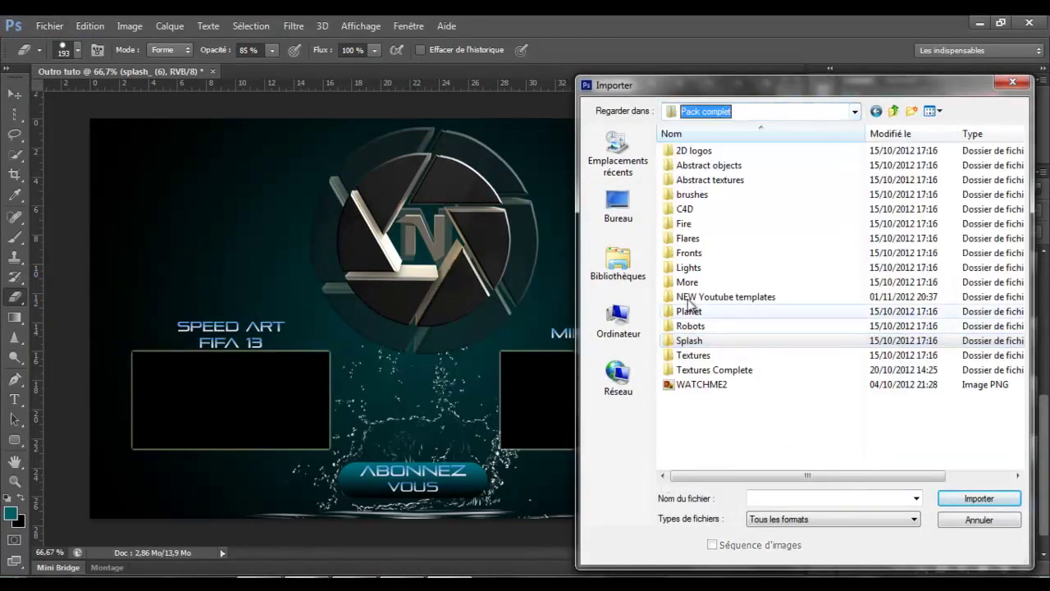
double_click(730, 270)
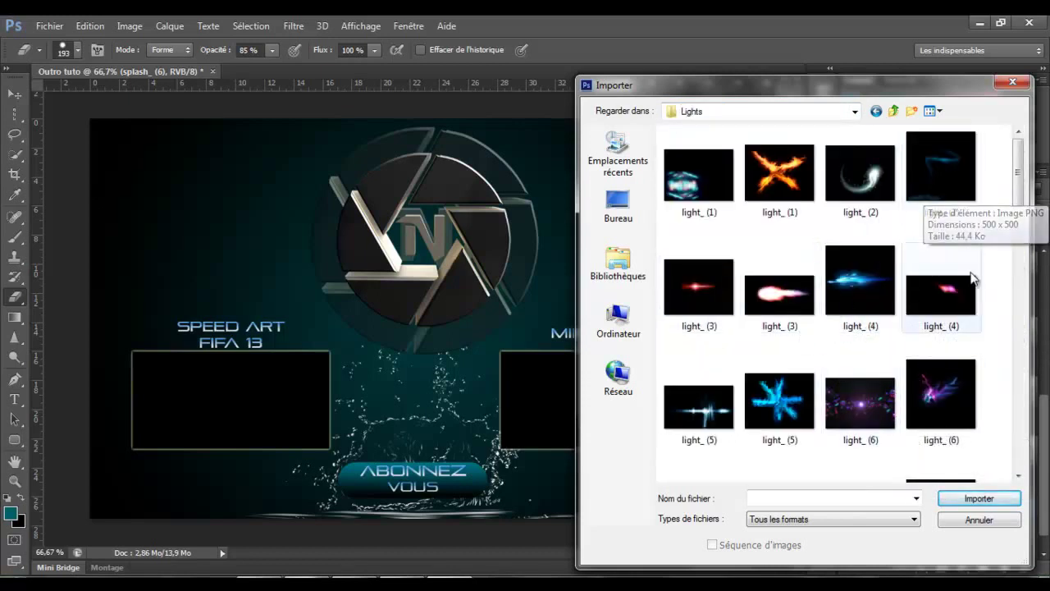
scroll(977, 307, "down", 3)
scroll(977, 307, "down", 2)
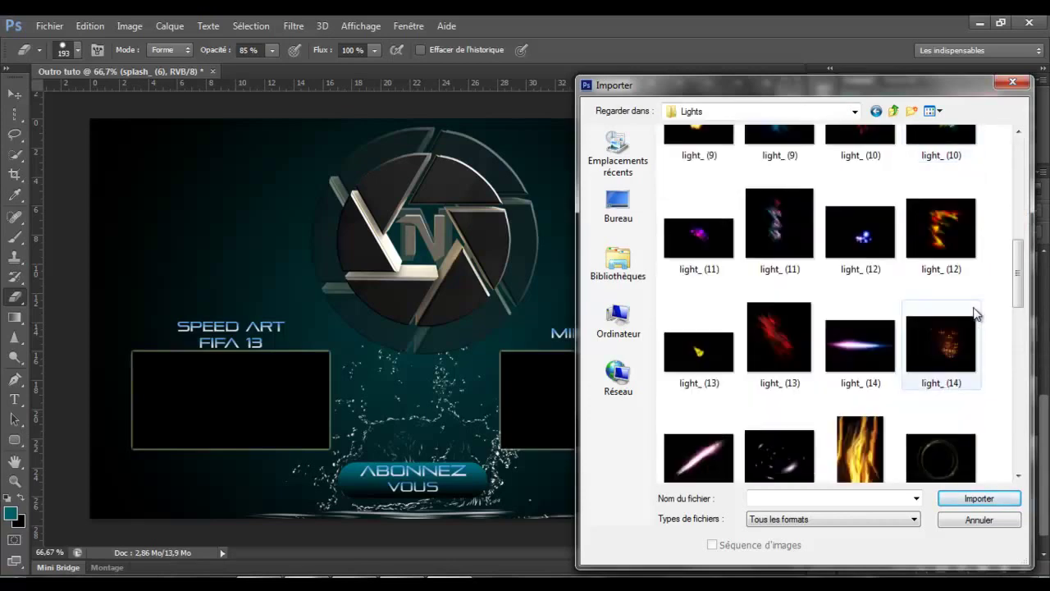
scroll(945, 246, "up", 7)
double_click(886, 307)
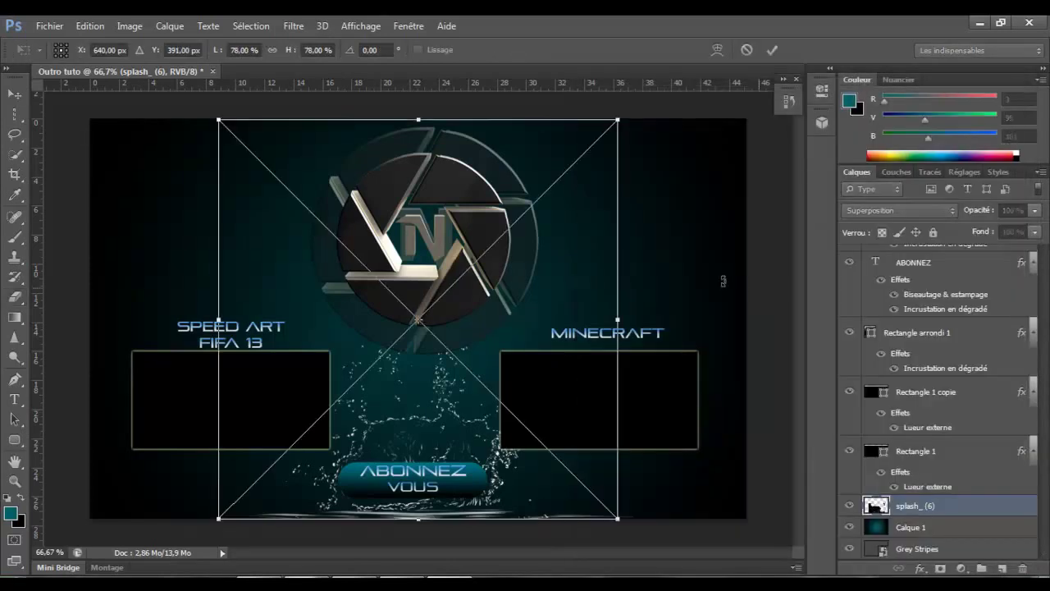
Step: Blend the blue light with Superposition, scale it to 66.60%, rotate it about -10.4° and place it from the logo's upper right edge outward
left_click(952, 208)
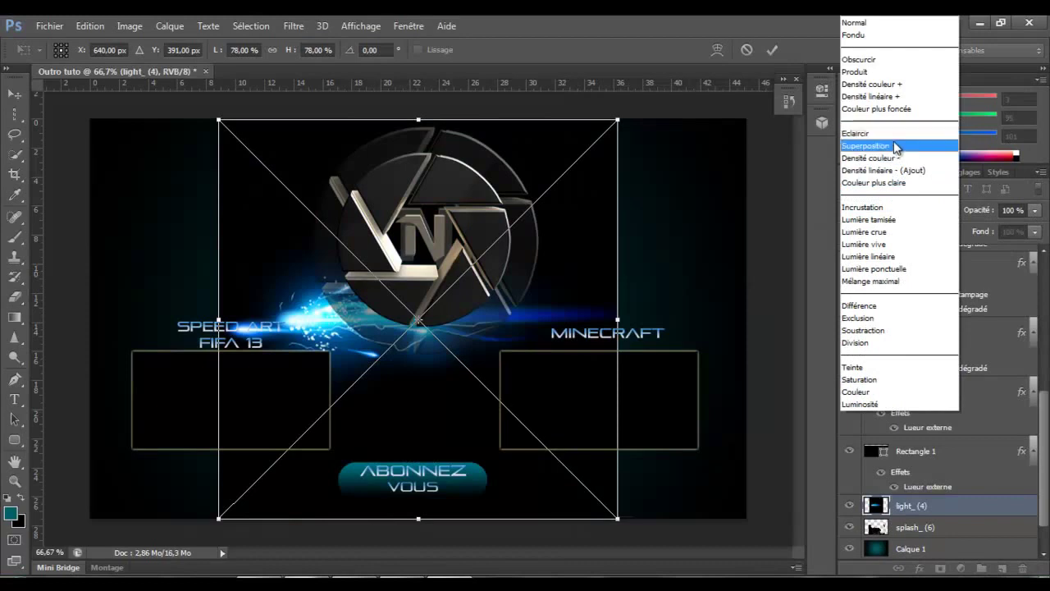
left_click(882, 142)
left_click_drag(560, 295, 683, 204)
left_click_drag(360, 392, 382, 347, "alt+shift")
left_click_drag(675, 232, 678, 230)
left_click_drag(730, 258, 754, 227)
left_click_drag(688, 220, 765, 209)
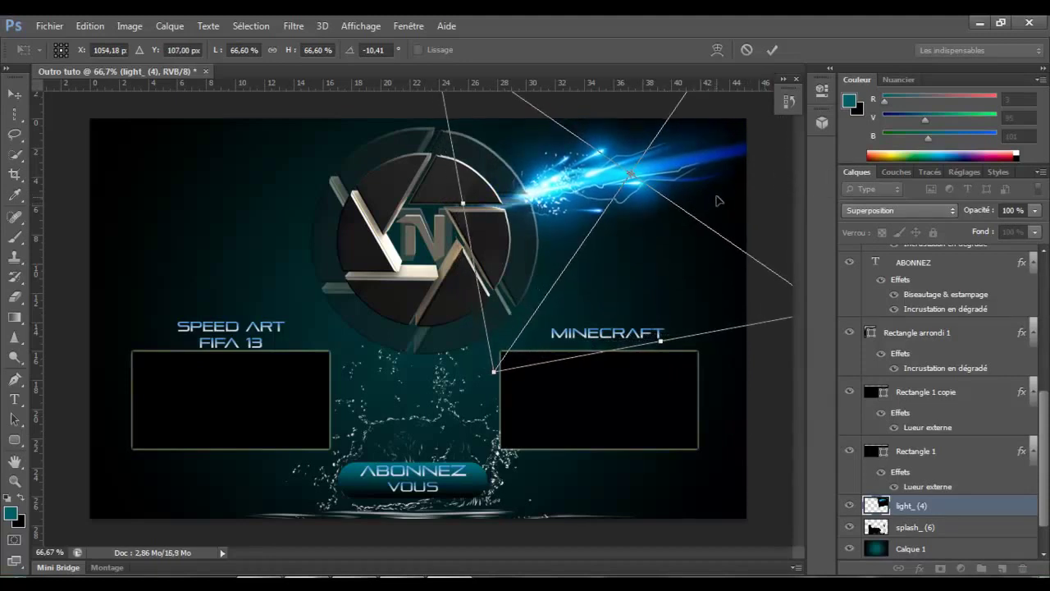
key("Return")
Step: Lower the opacity of the light_ (4) layer to 62%
key("e")
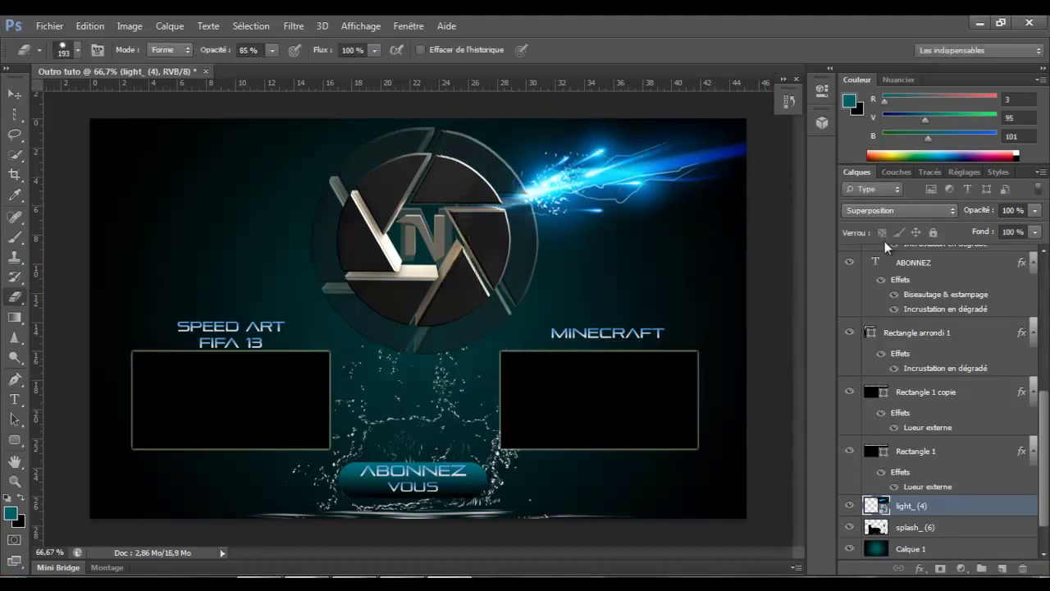
double_click(977, 519)
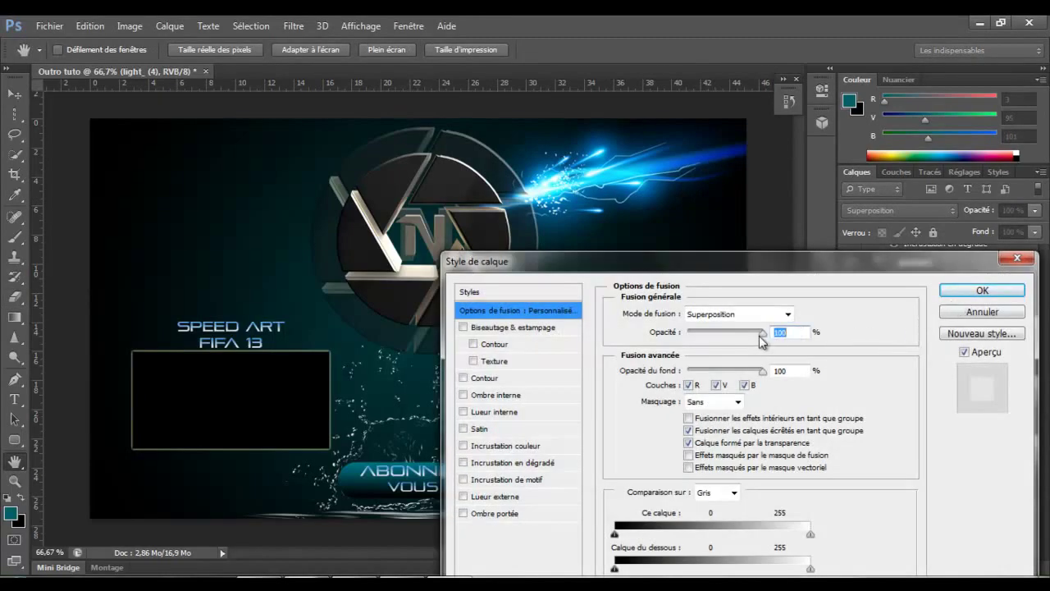
left_click_drag(762, 337, 737, 339)
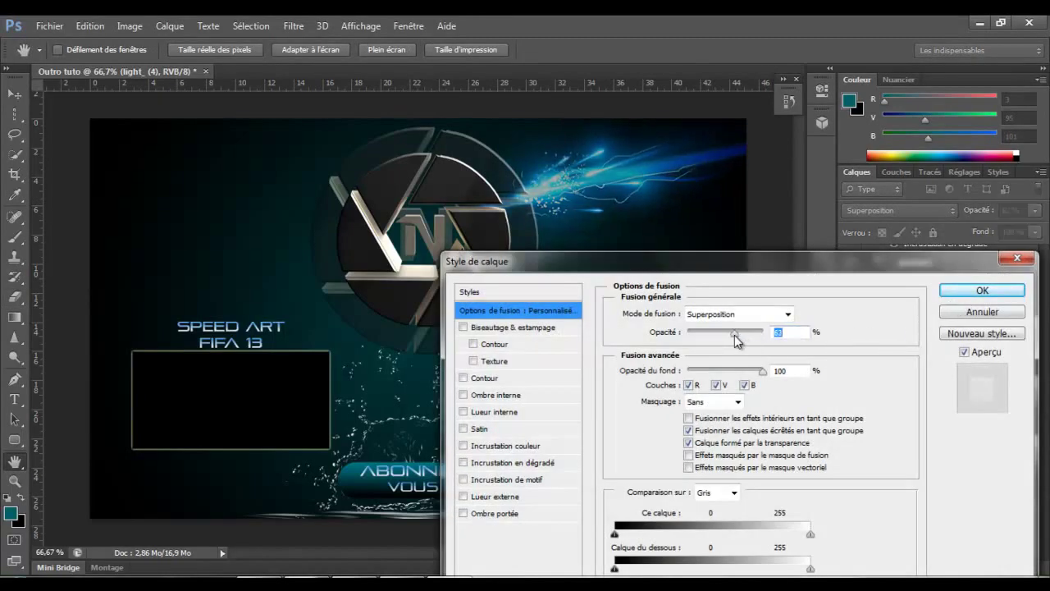
left_click(980, 289)
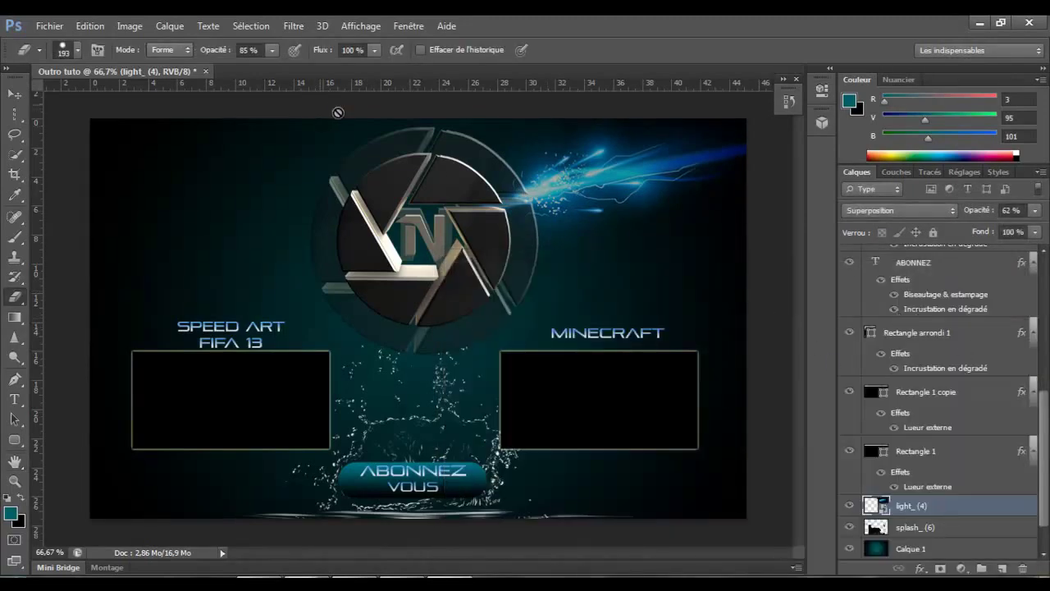
Step: Erase the part of the blue light that overlaps the logo
left_click(507, 188)
left_click(401, 250)
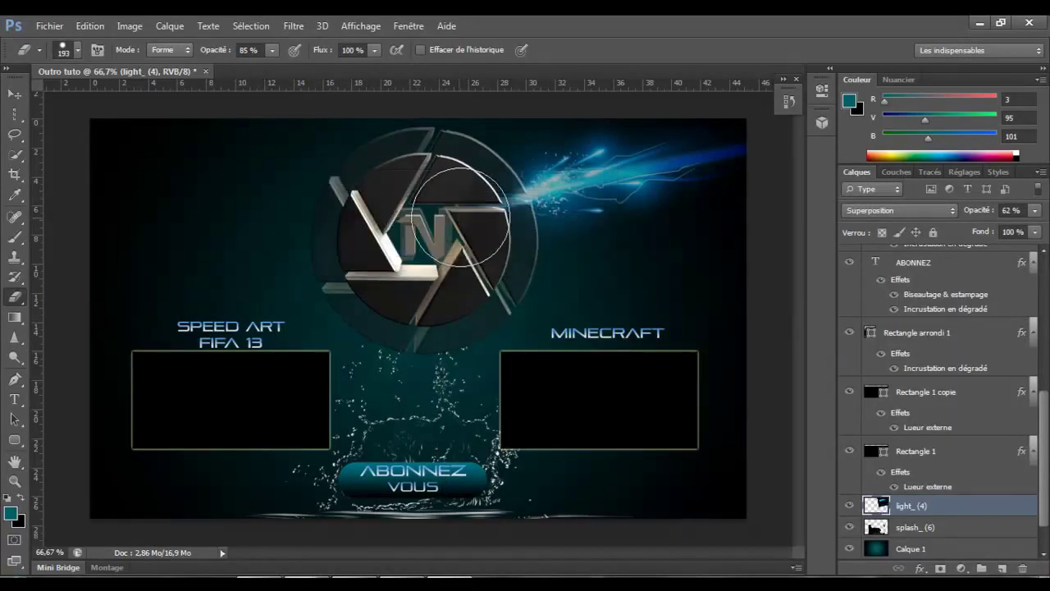
left_click(477, 228)
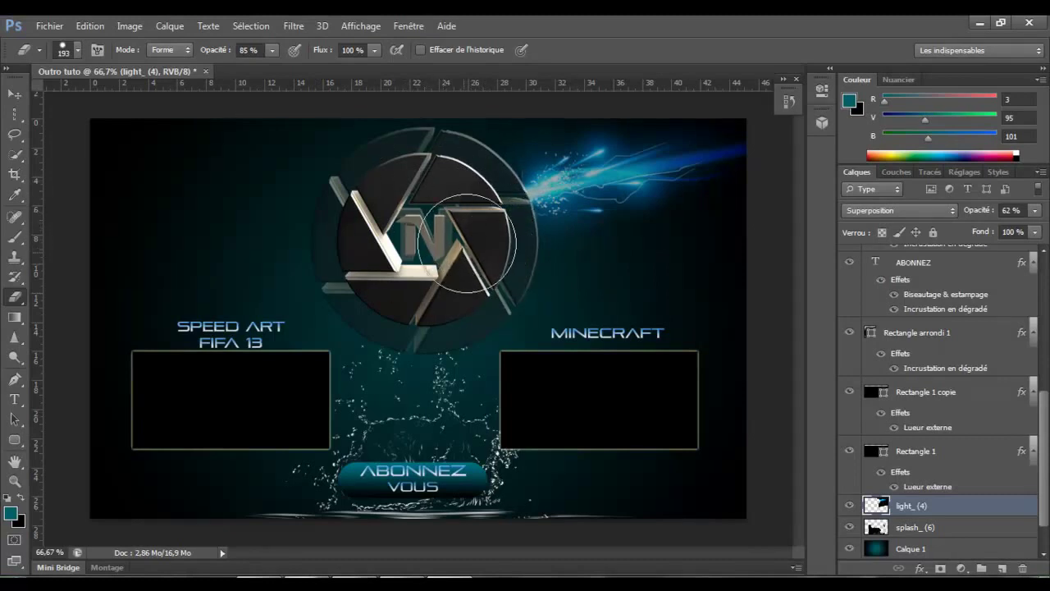
left_click(86, 25)
left_click(123, 29)
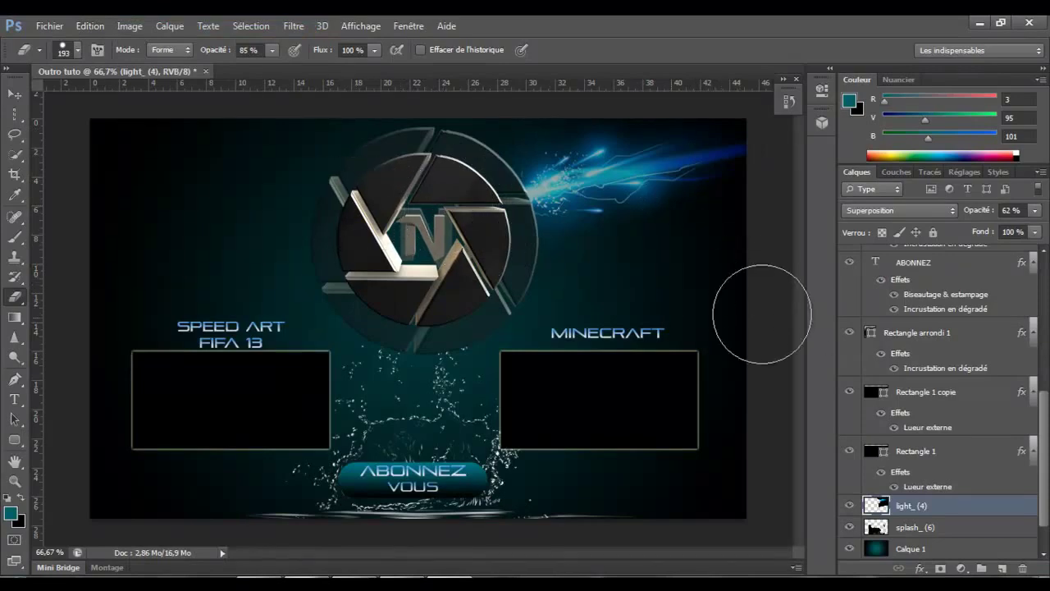
right_click(994, 522)
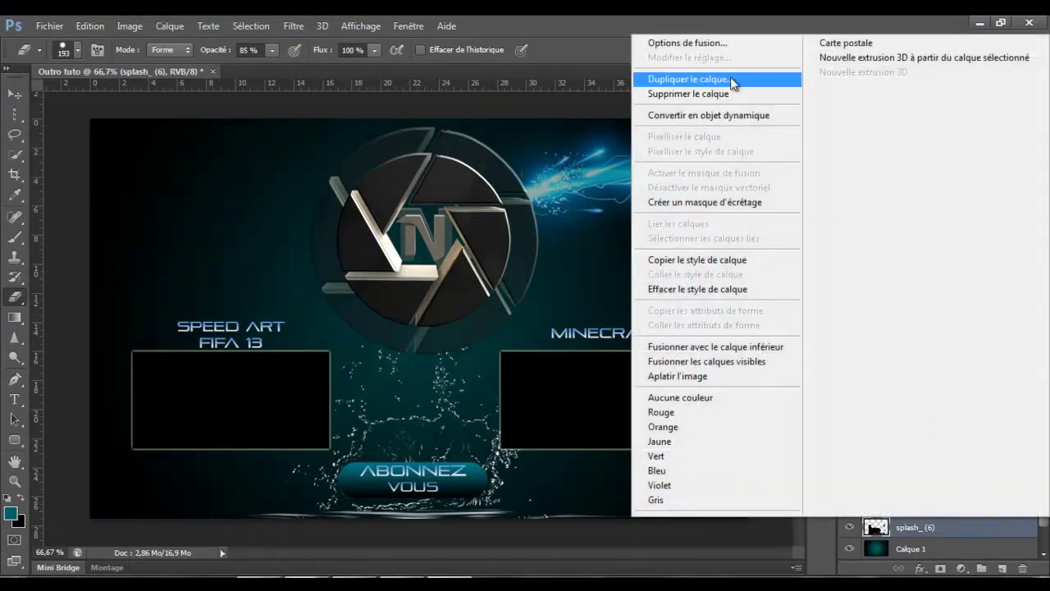
left_click(697, 77)
left_click(674, 185)
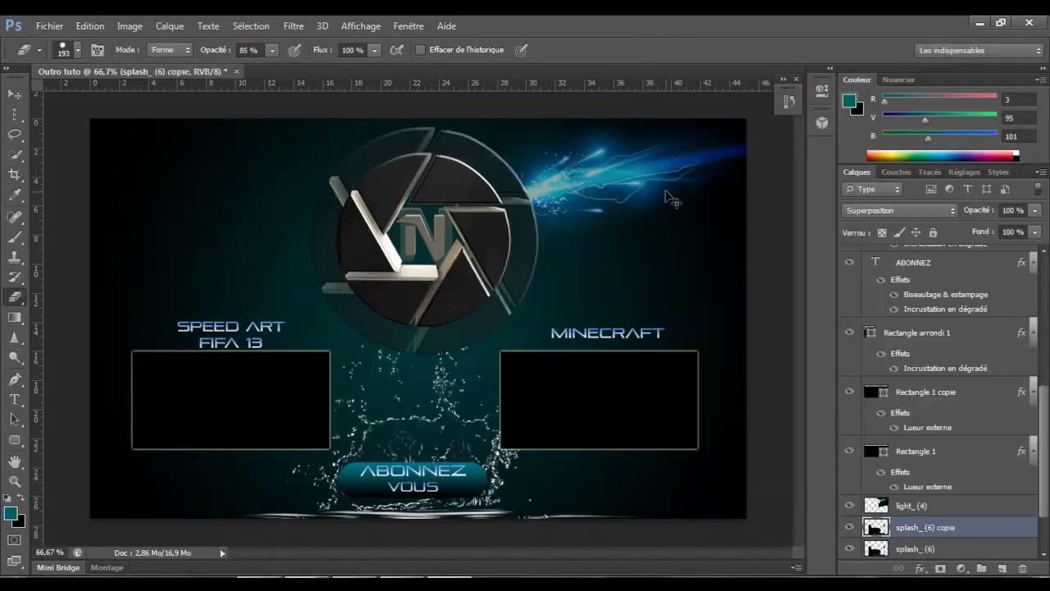
key("ctrl+t")
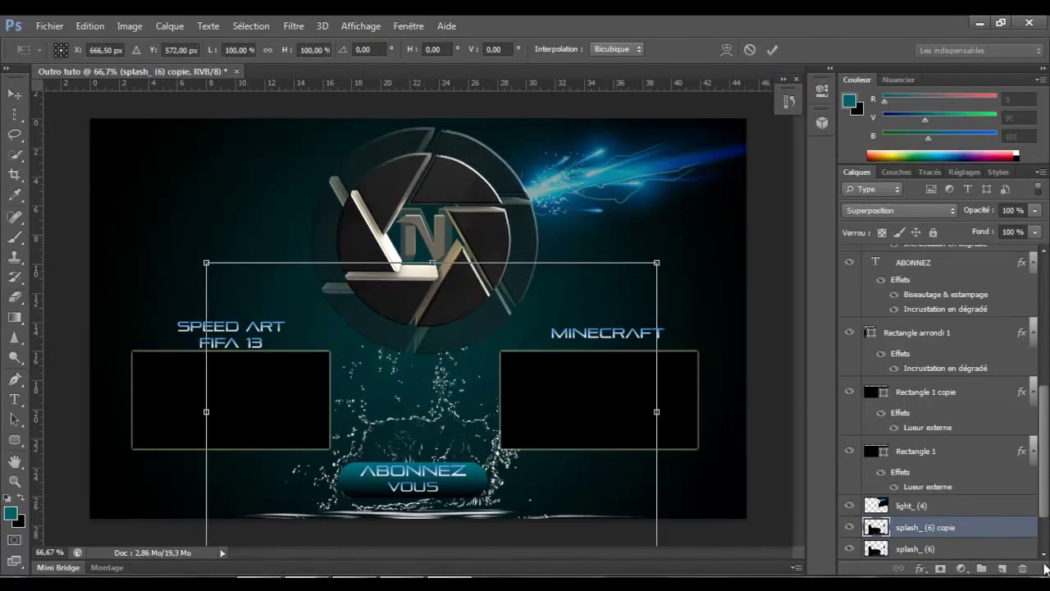
key("Escape")
key("Delete")
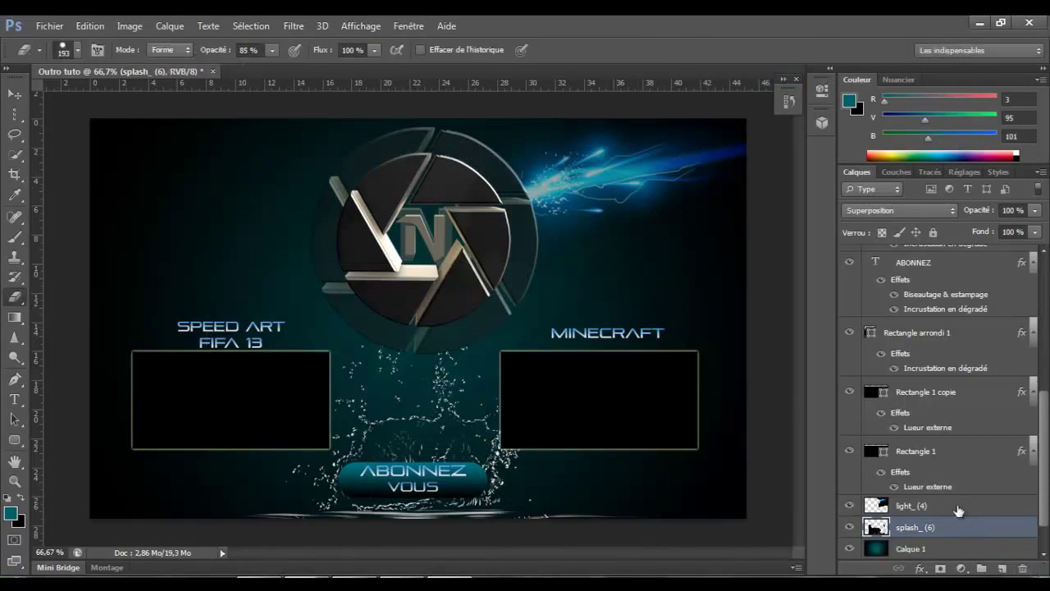
Step: Duplicate the light_ (4) layer within the Outro tuto document, keeping the suggested copy name
left_click(956, 506)
right_click(957, 505)
left_click(707, 68)
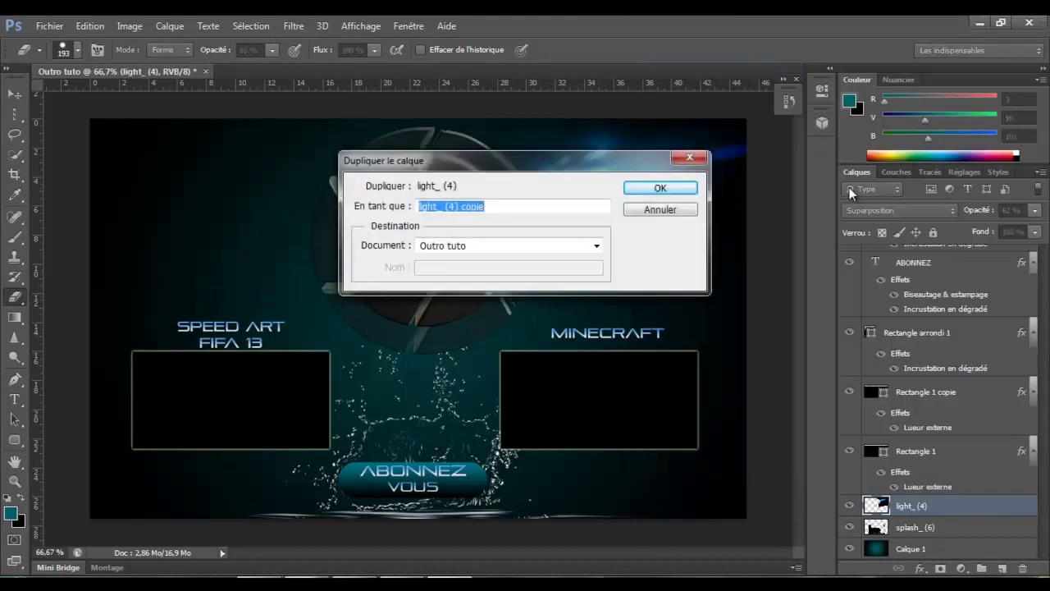
left_click(668, 187)
Step: Flip the duplicated blue light horizontally and move it to the logo's left side at X 251 px, mirroring the original
key("ctrl+t")
right_click(661, 196)
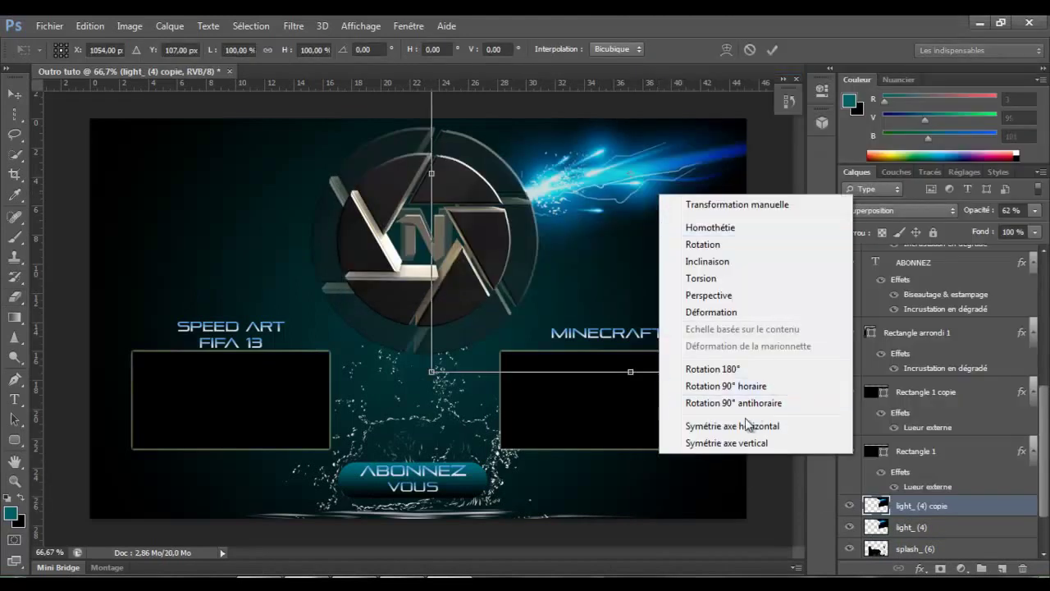
left_click(747, 425)
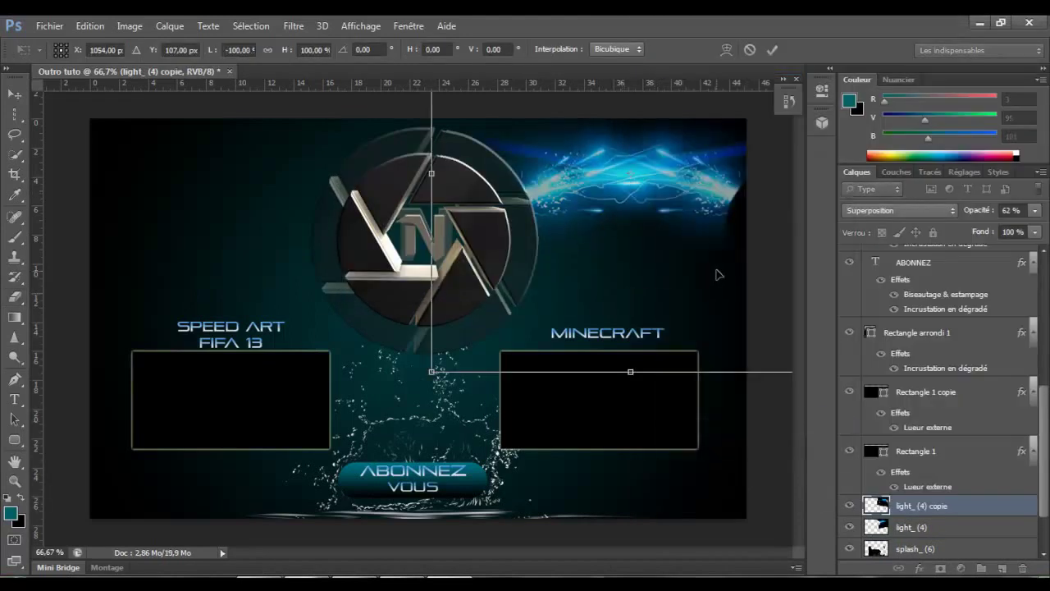
left_click_drag(725, 270, 313, 276)
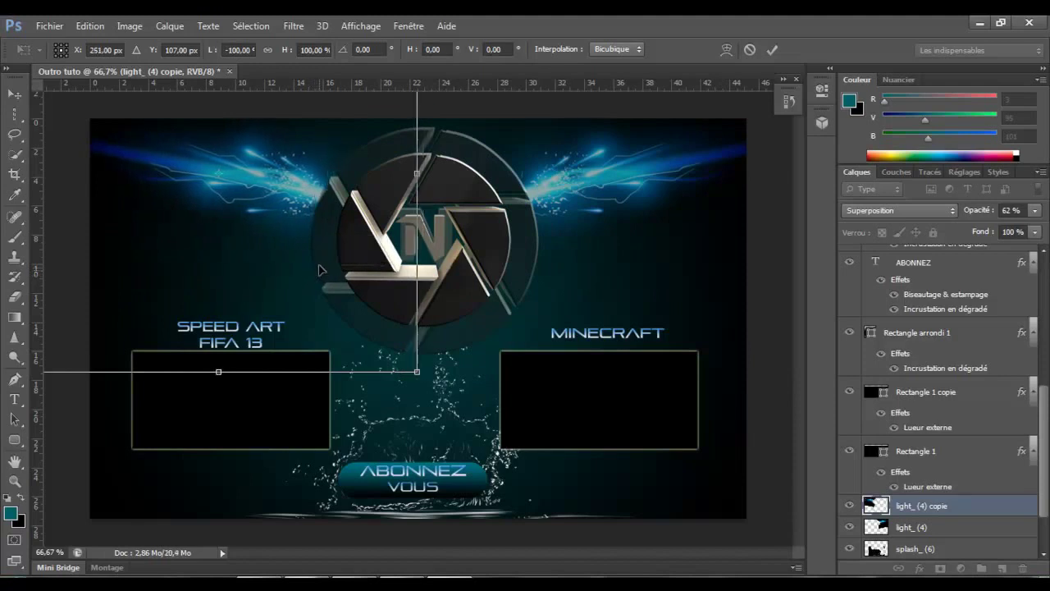
key("Return")
key("e")
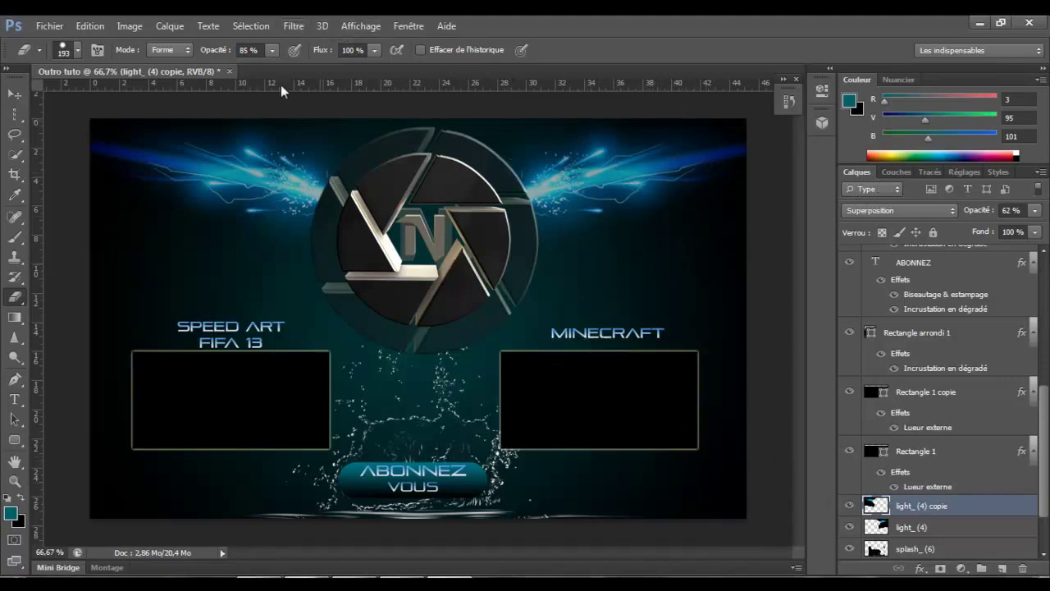
Step: Flatten the whole outro image into a single background layer
left_click(131, 27)
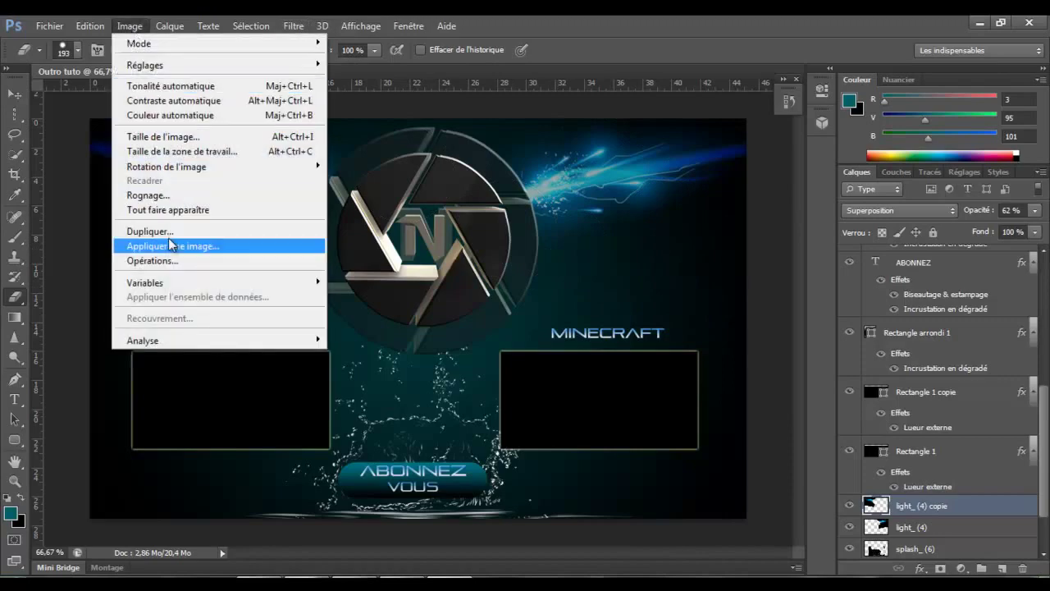
mouse_move(89, 26)
mouse_move(171, 26)
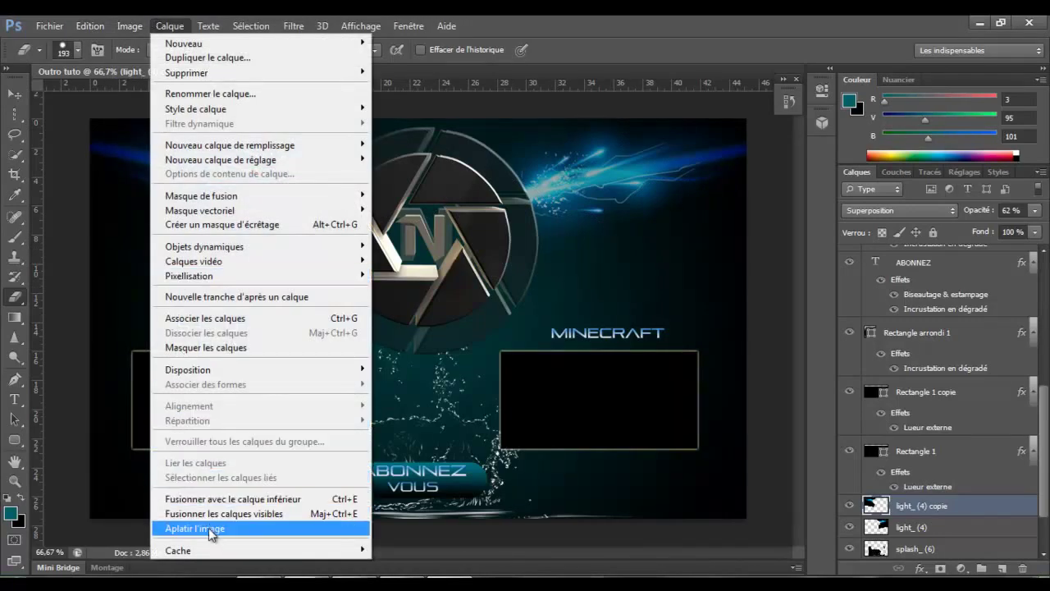
left_click(212, 530)
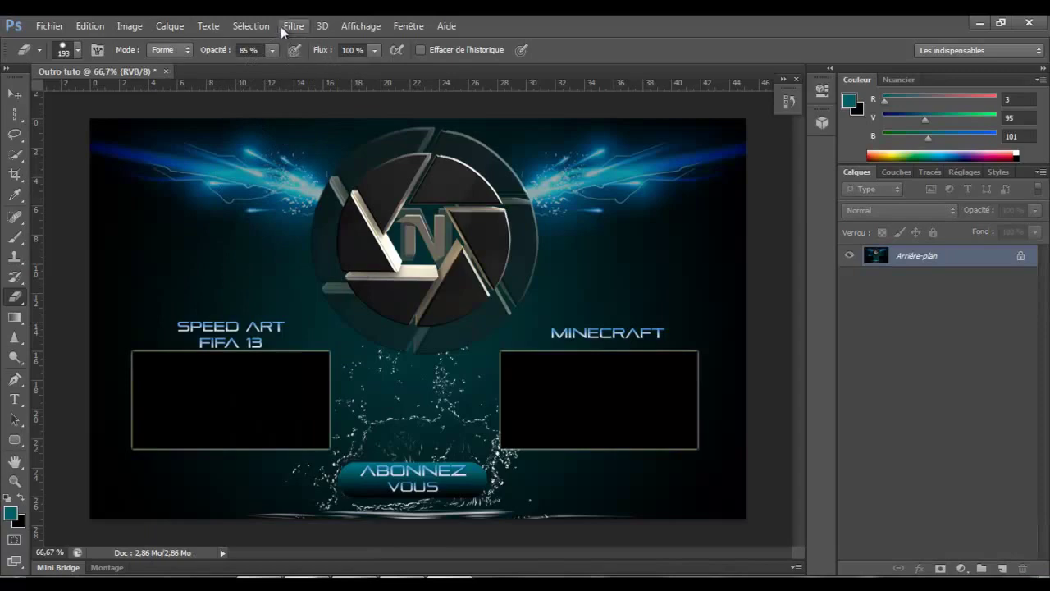
Step: Try the Cinematic look Blockbuster from Magic Bullet PhotoLooks on the flattened image and undo the filter
left_click(280, 26)
mouse_move(378, 336)
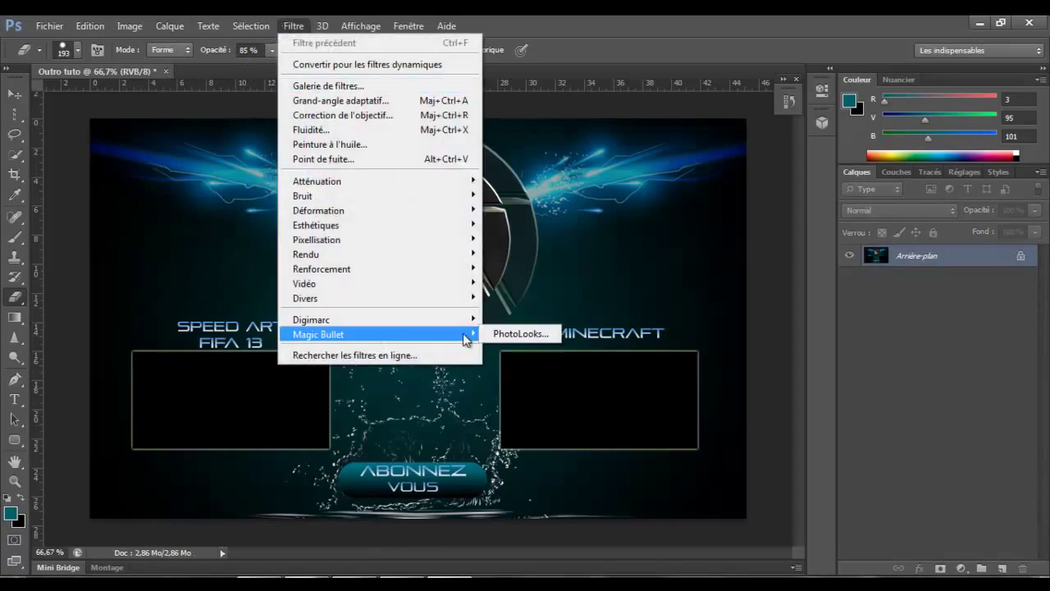
left_click(520, 334)
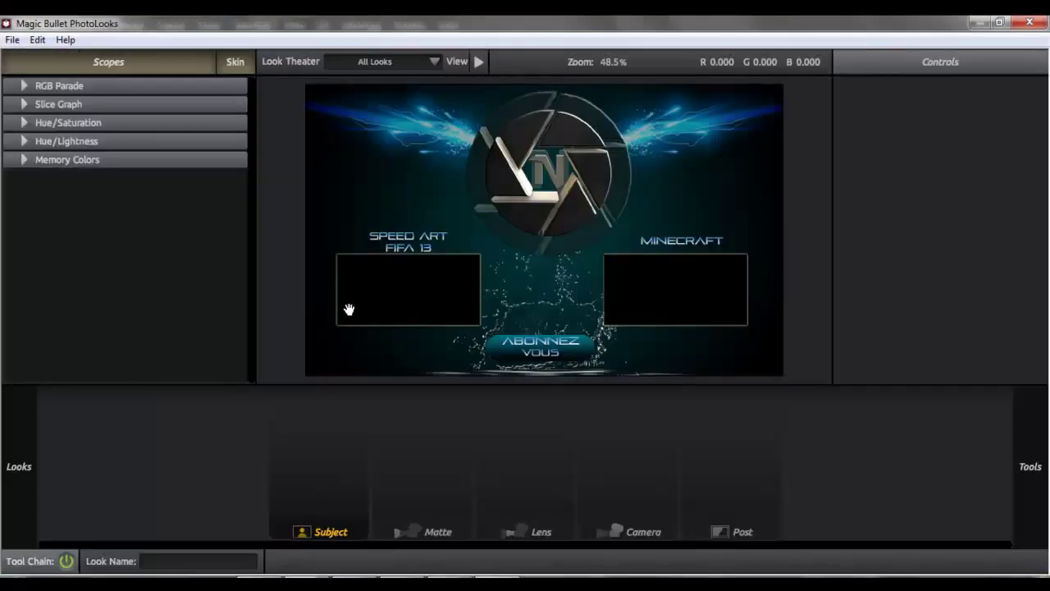
mouse_move(12, 476)
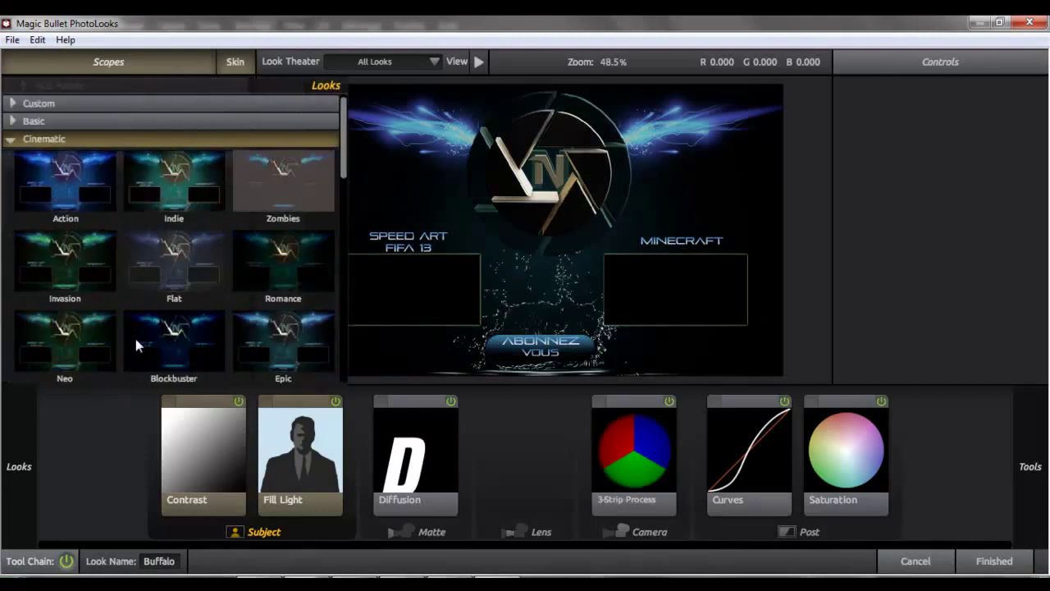
scroll(175, 284, "down", 3)
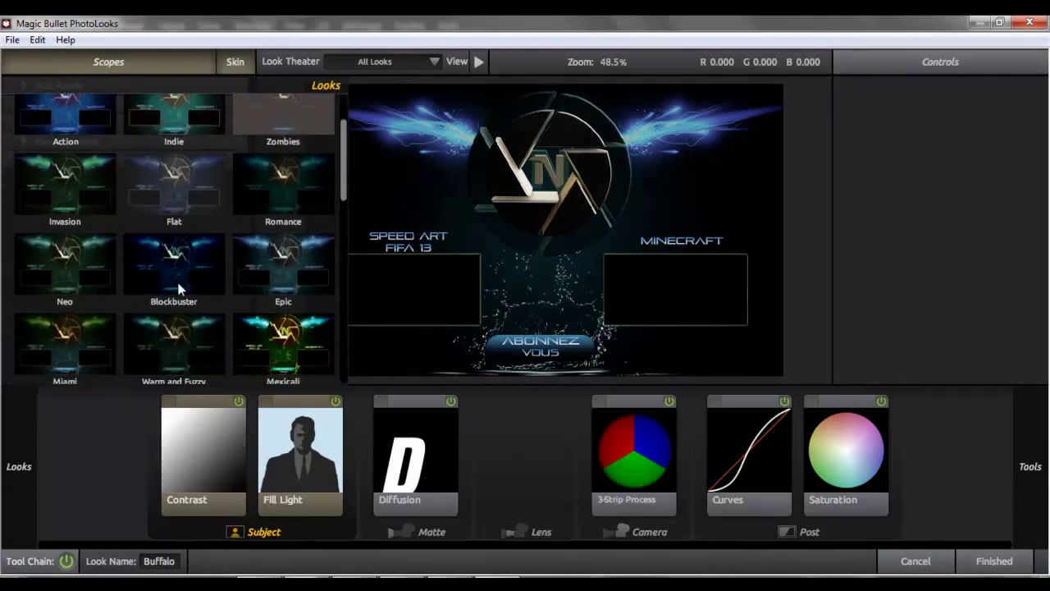
left_click(184, 276)
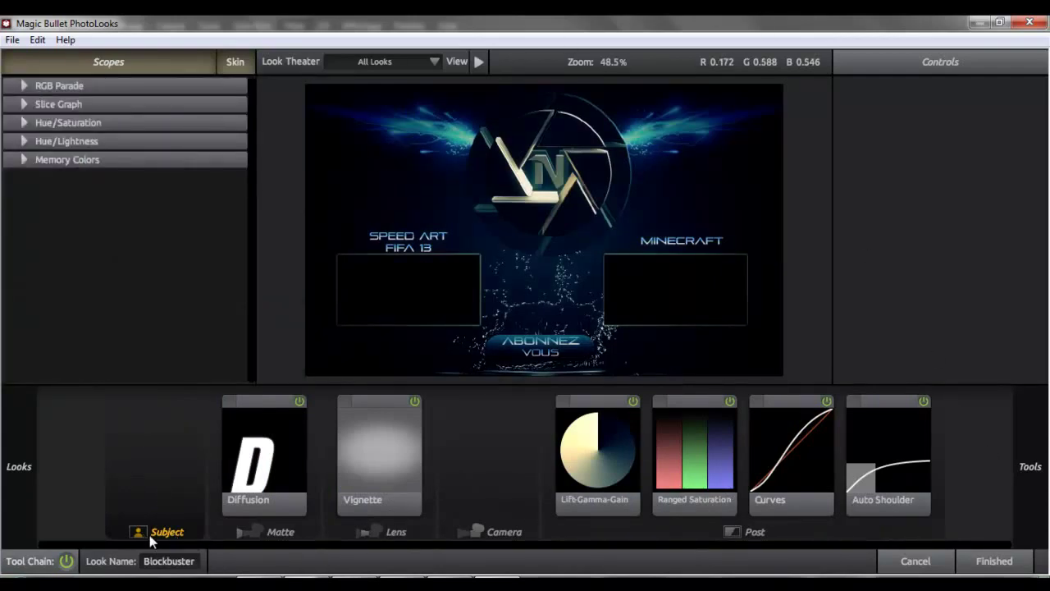
left_click(993, 564)
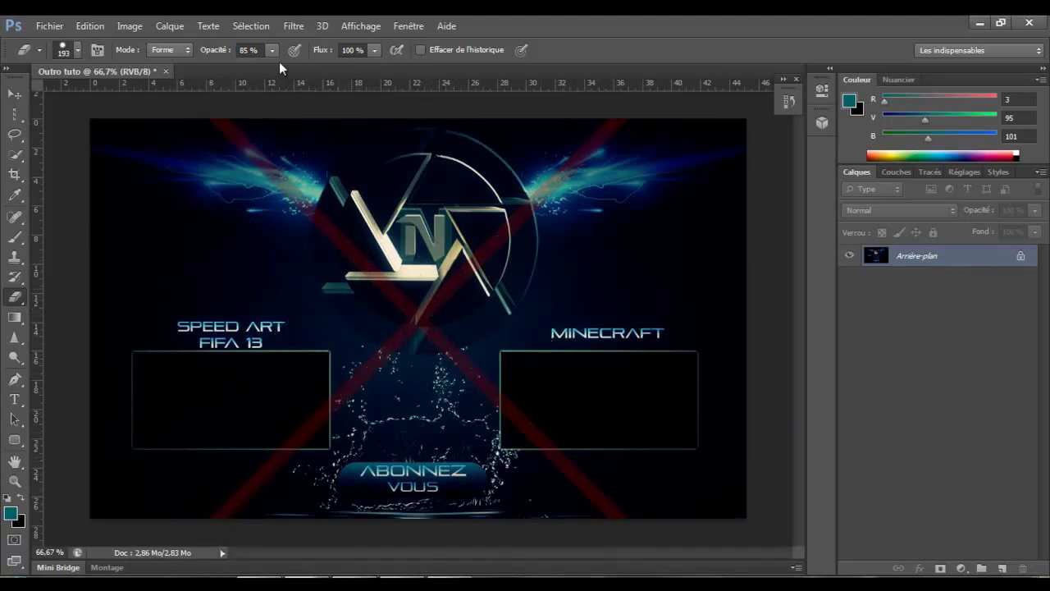
left_click(90, 26)
left_click(156, 28)
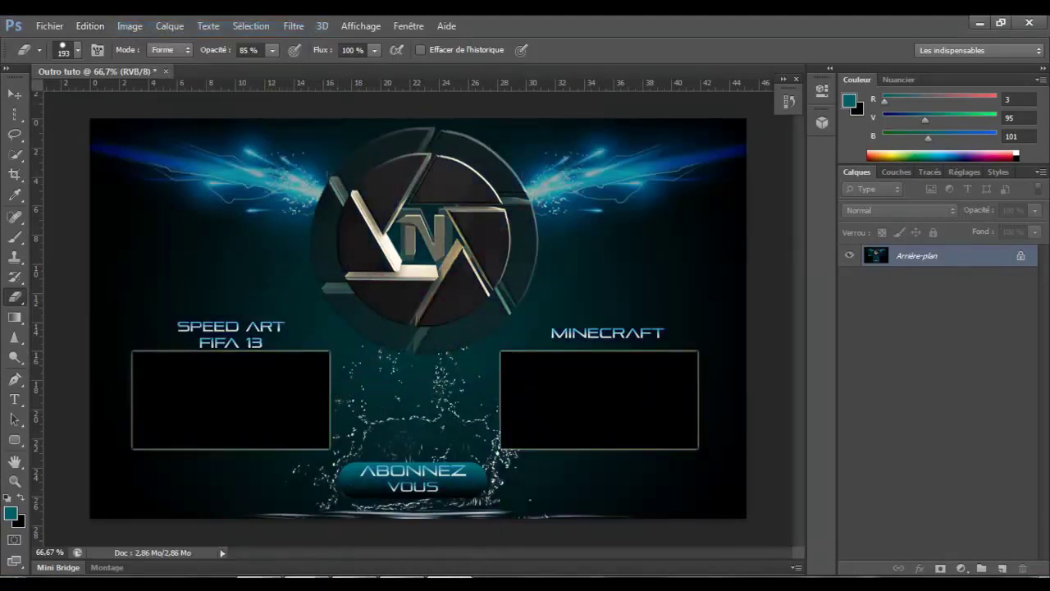
Step: Save the flattened image as Outro tuto in Photoshop PSD format in the Lights folder
mouse_move(450, 584)
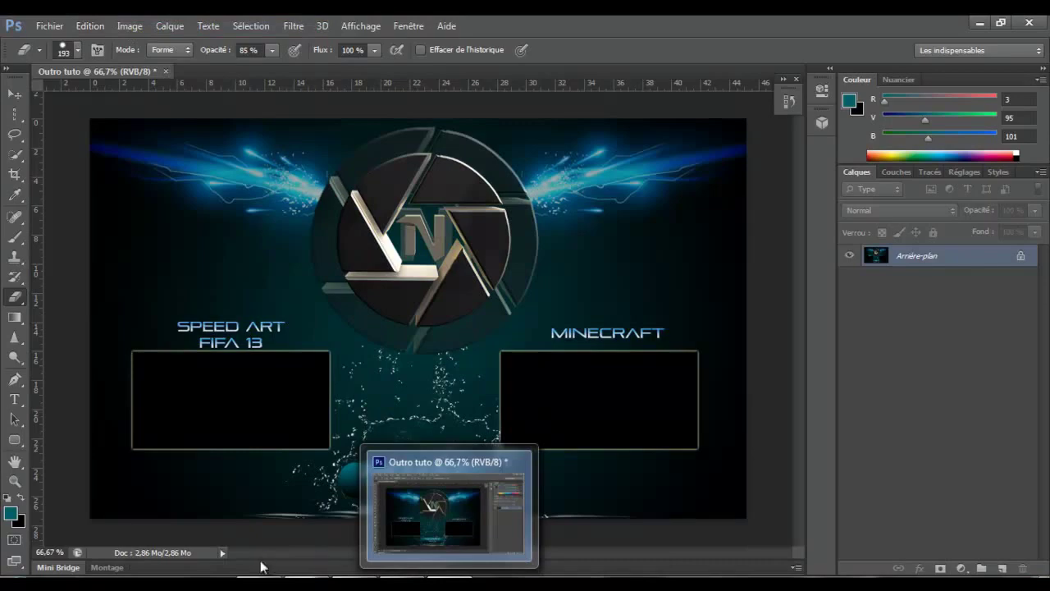
left_click(49, 25)
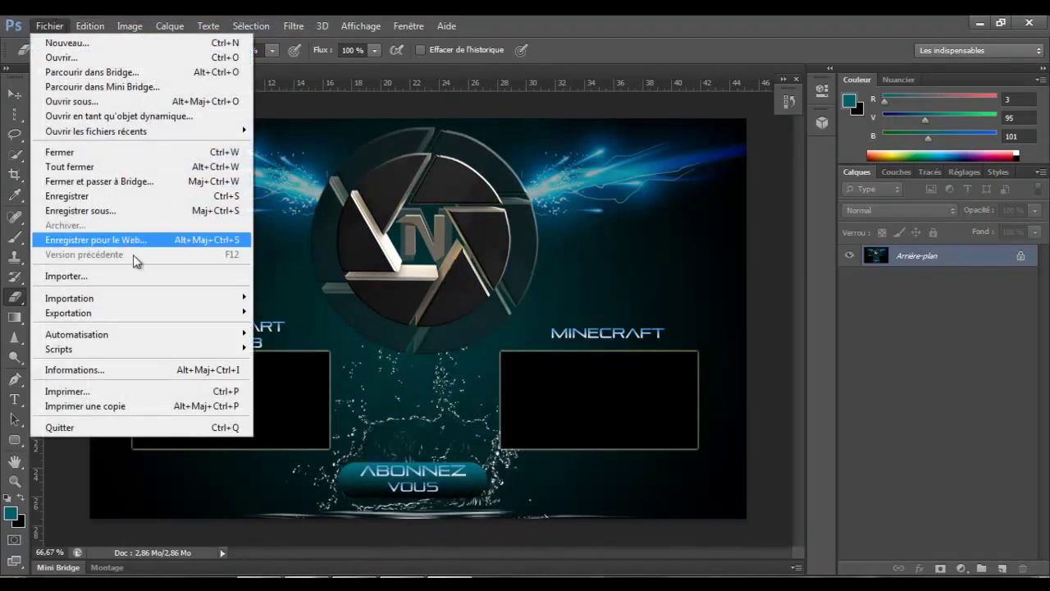
left_click(132, 210)
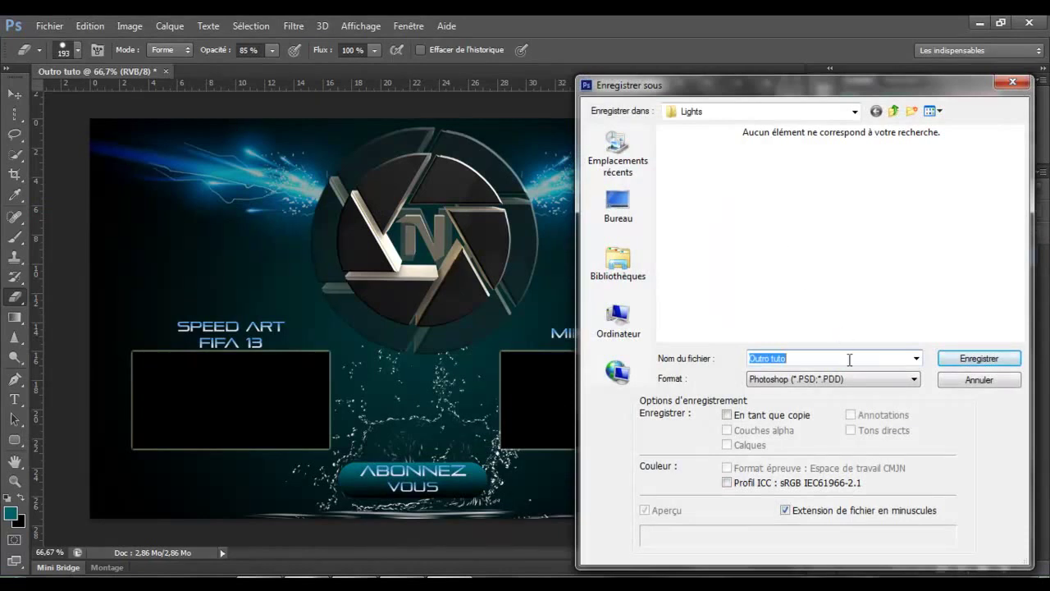
left_click(966, 362)
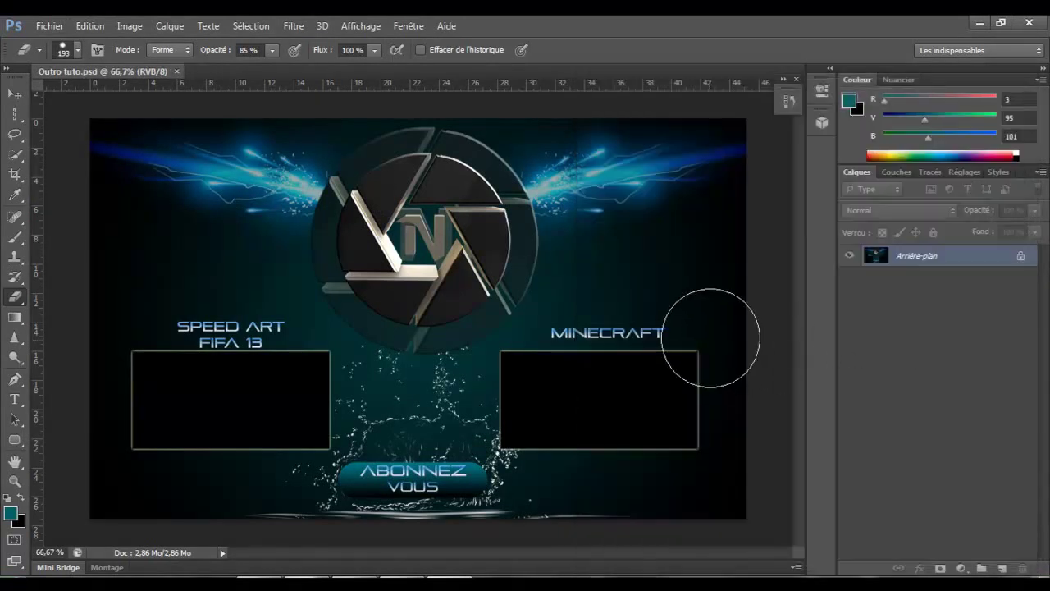
Step: Close Photoshop, search the computer for "outro tuto" and place a shortcut to the PSD on the desktop
left_click(1027, 20)
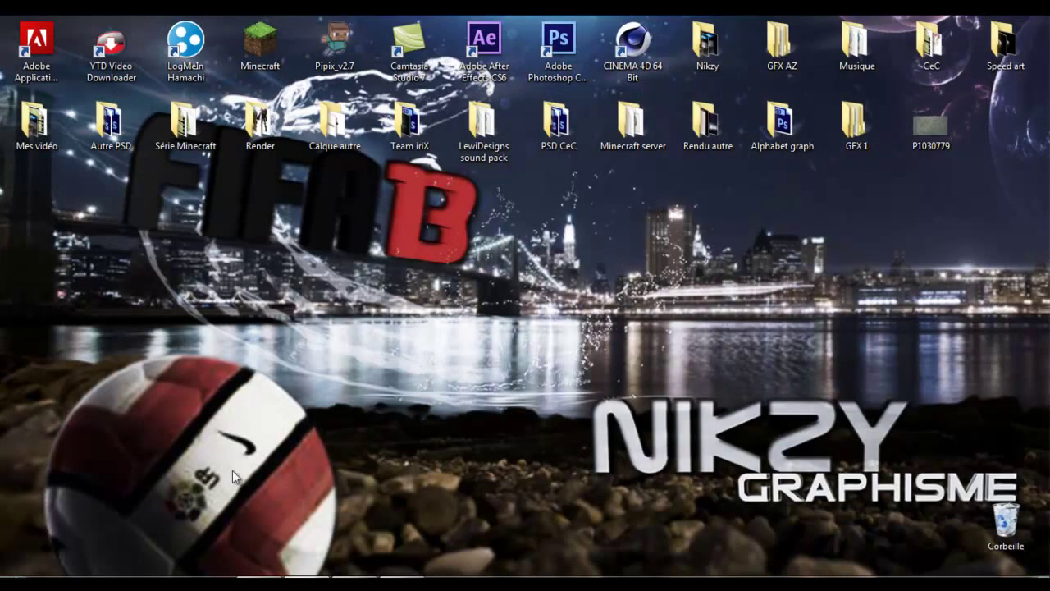
key("super")
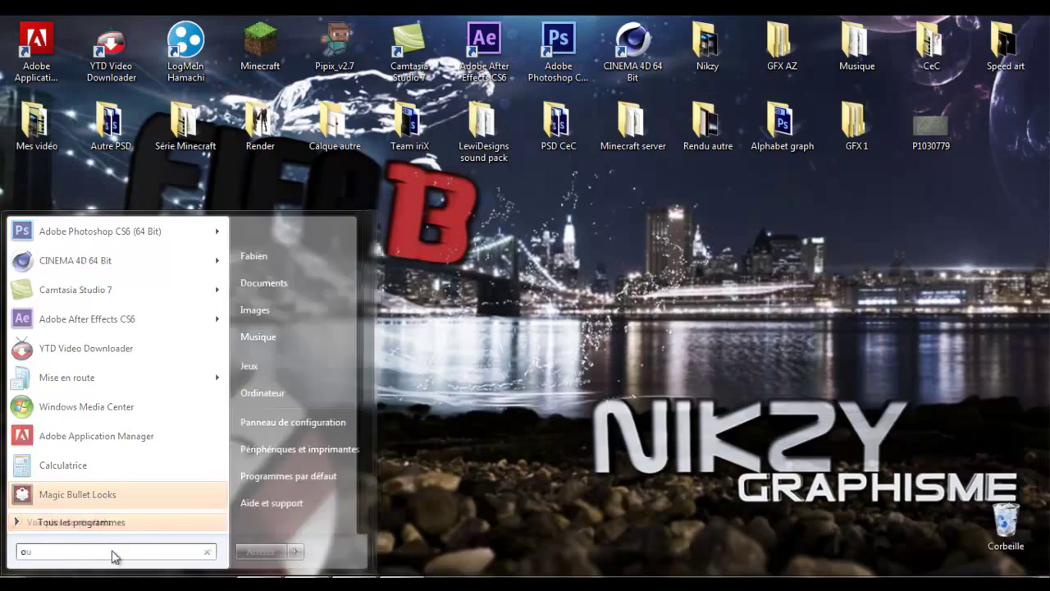
type("outro tuto")
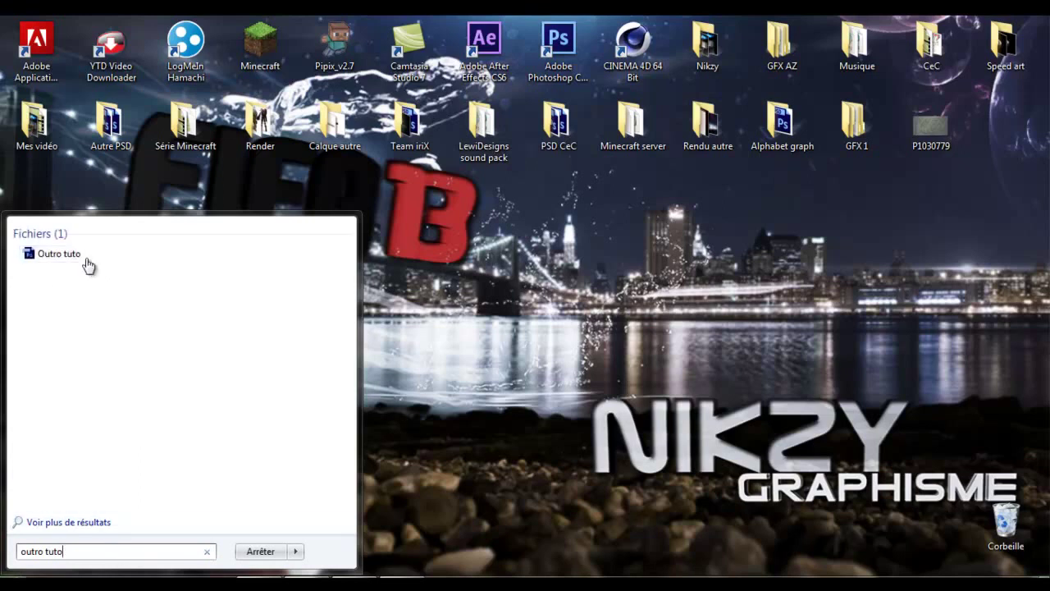
left_click_drag(83, 255, 725, 338)
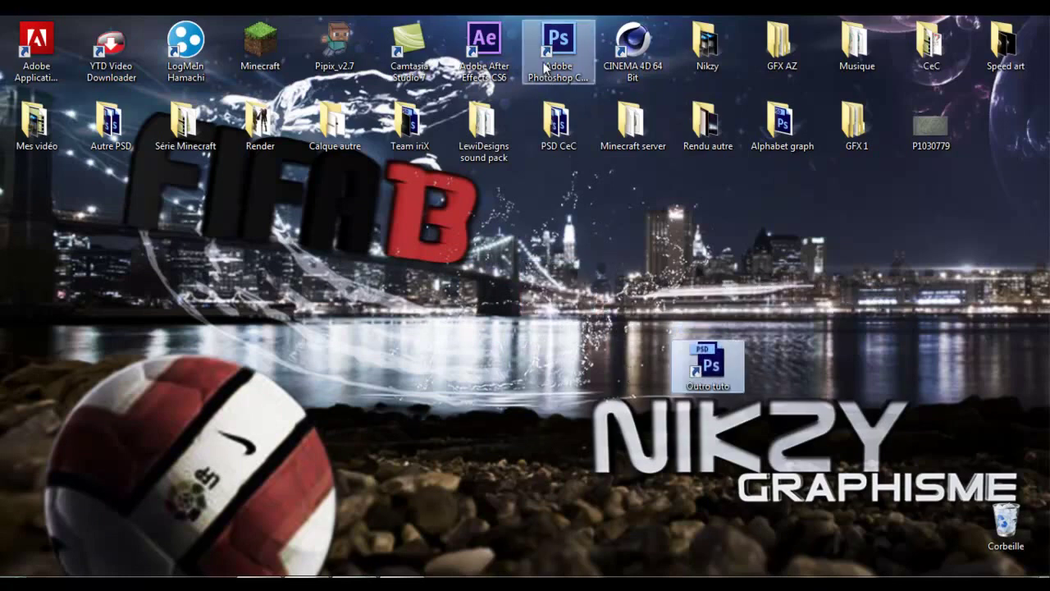
Step: Switch to After Effects and import Outro tuto.psd from the desktop into the untitled project
double_click(484, 50)
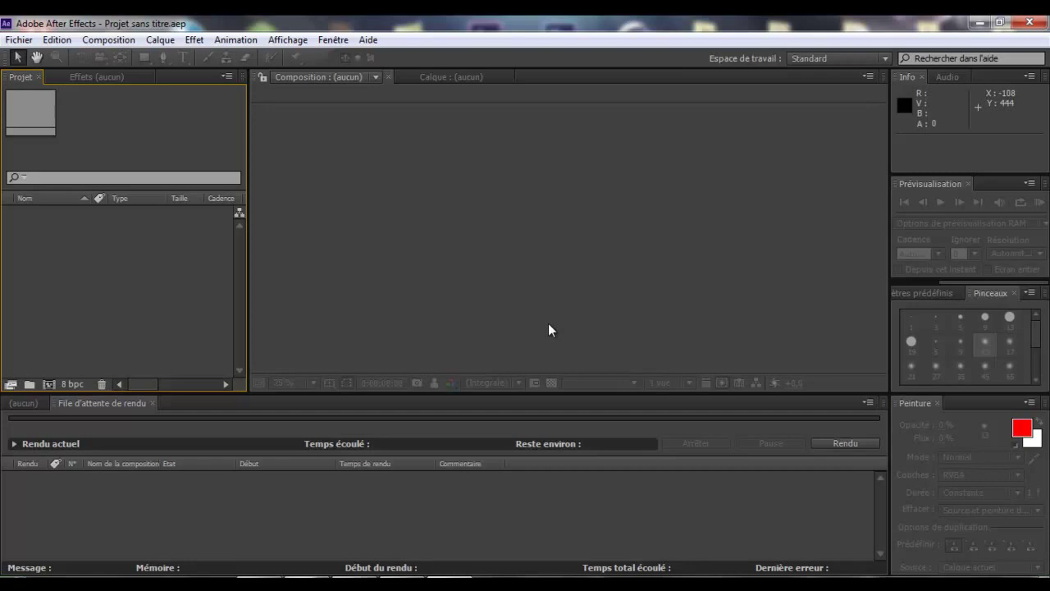
left_click(19, 39)
left_click(160, 39)
right_click(66, 268)
mouse_move(262, 328)
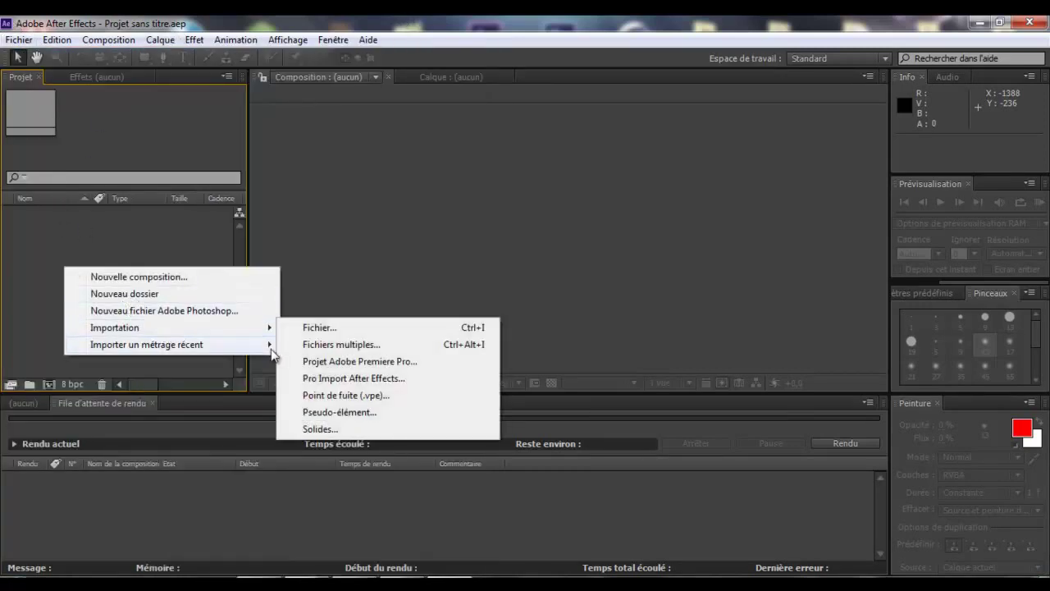
left_click(361, 326)
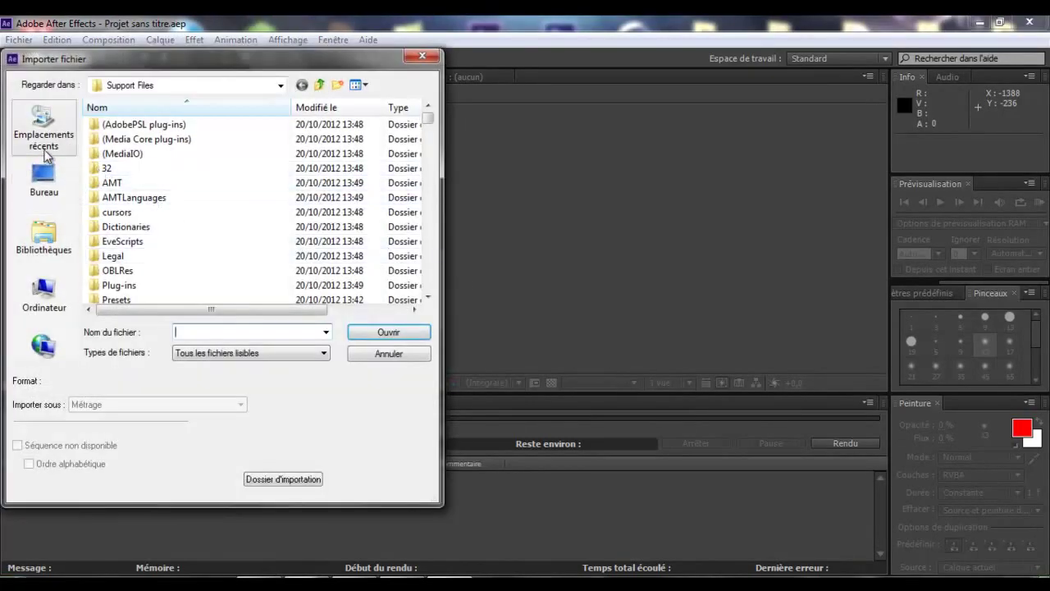
left_click(43, 180)
left_click_drag(428, 131, 428, 292)
double_click(188, 215)
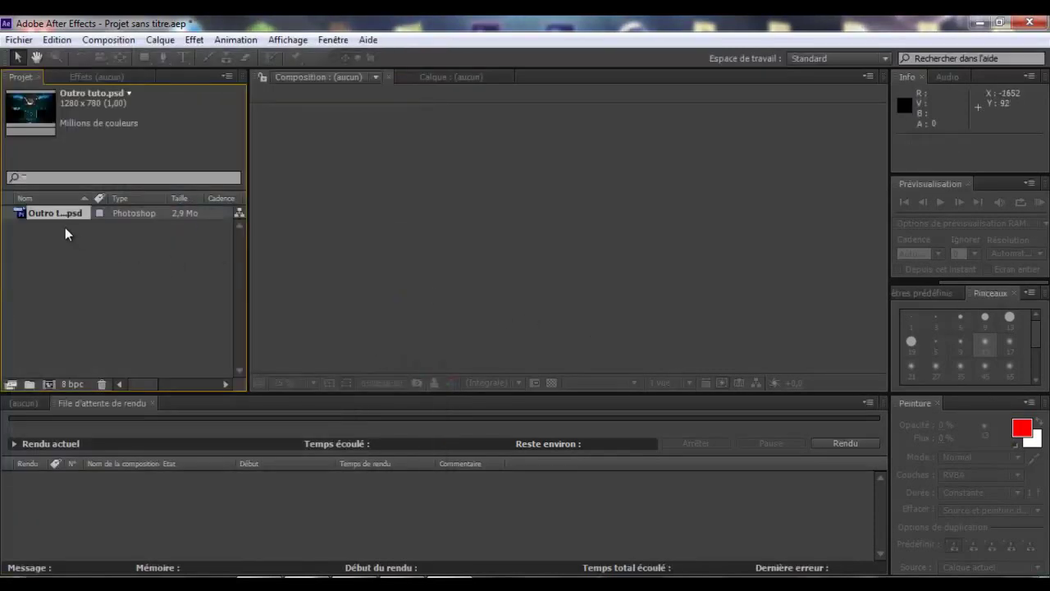
Step: Add Outro tuto.psd to the render queue as a composition and review that composition's settings
left_click_drag(59, 214, 71, 422)
left_click_drag(56, 530, 120, 515)
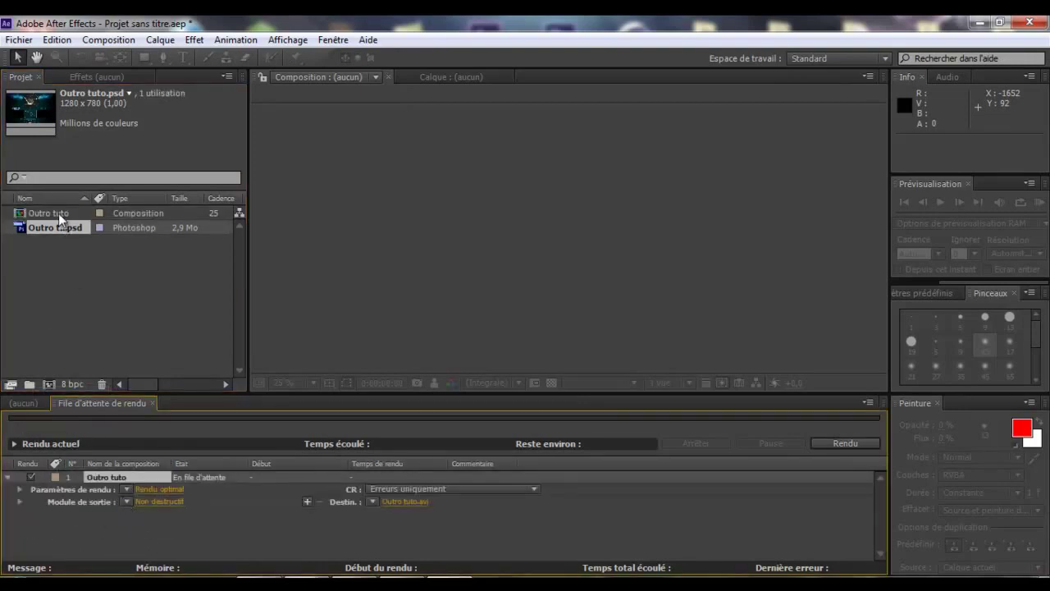
right_click(58, 213)
left_click(135, 225)
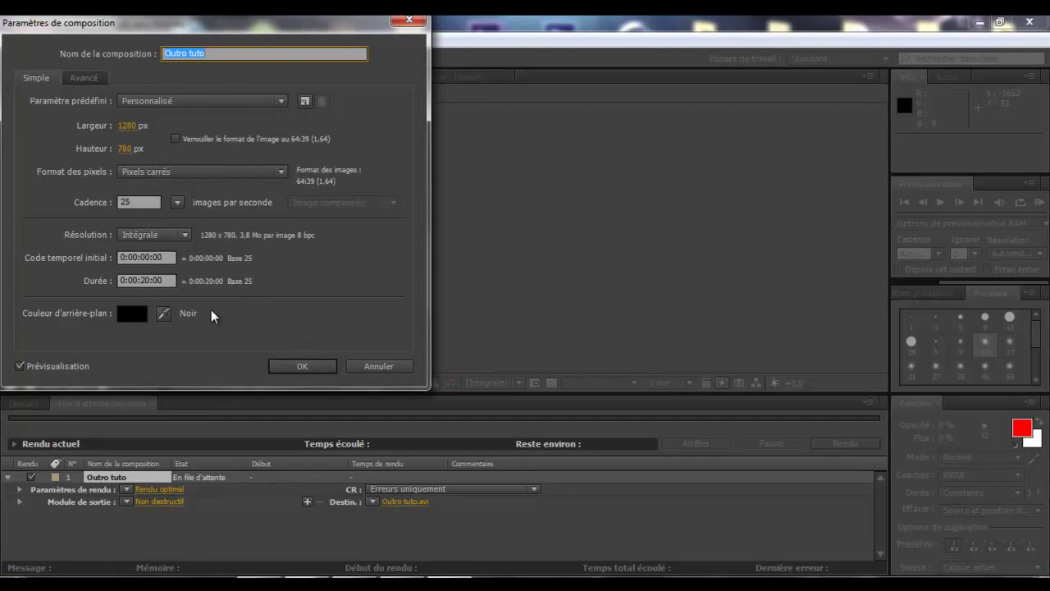
left_click(317, 366)
right_click(53, 271)
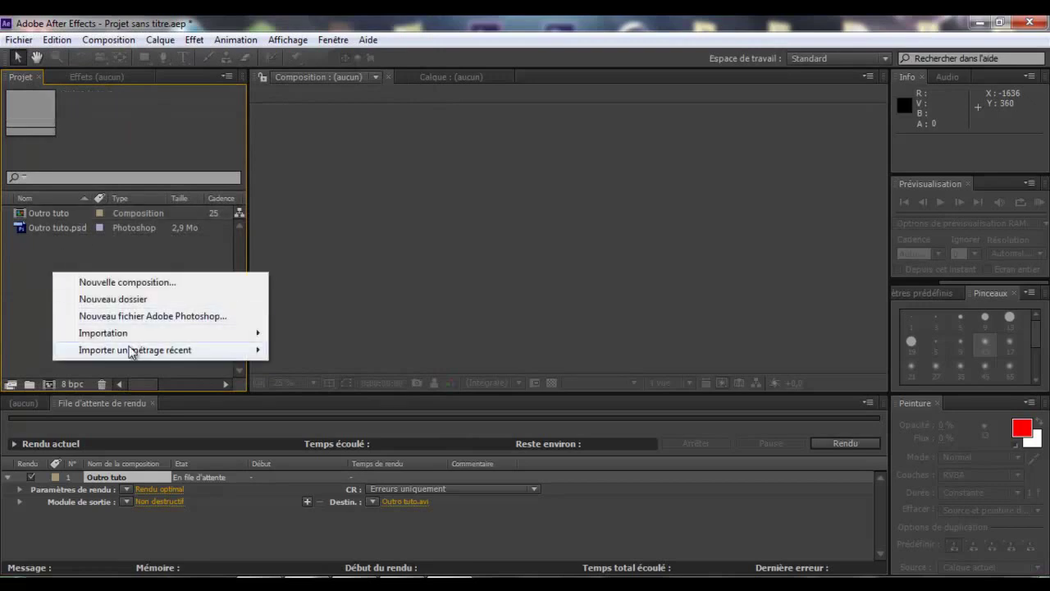
mouse_move(123, 333)
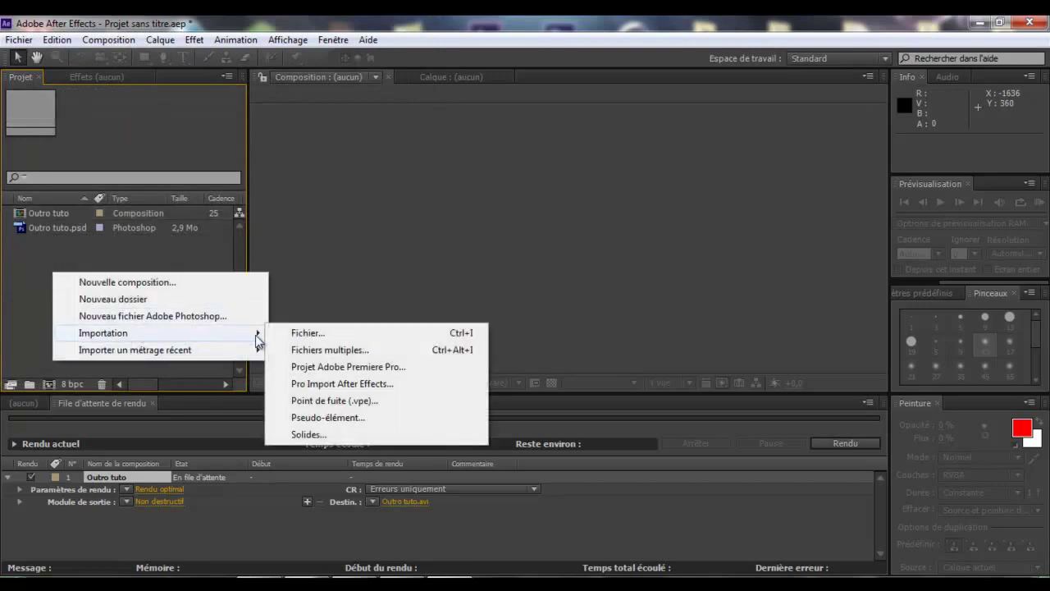
left_click(174, 525)
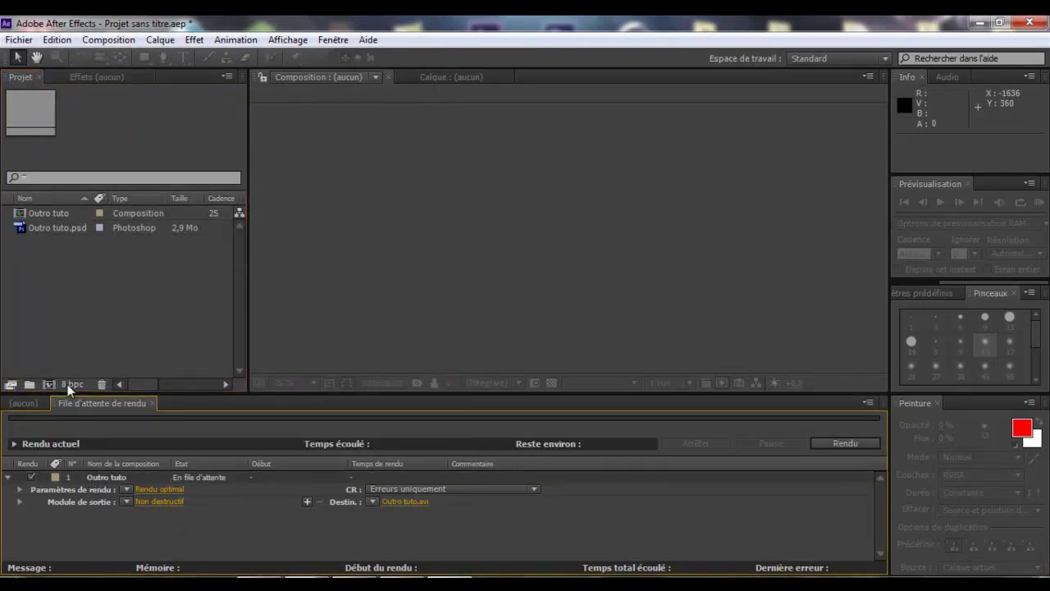
Step: Close the render queue and delete the Outro tuto composition from the project
left_click(28, 403)
left_click(89, 403)
left_click(153, 402)
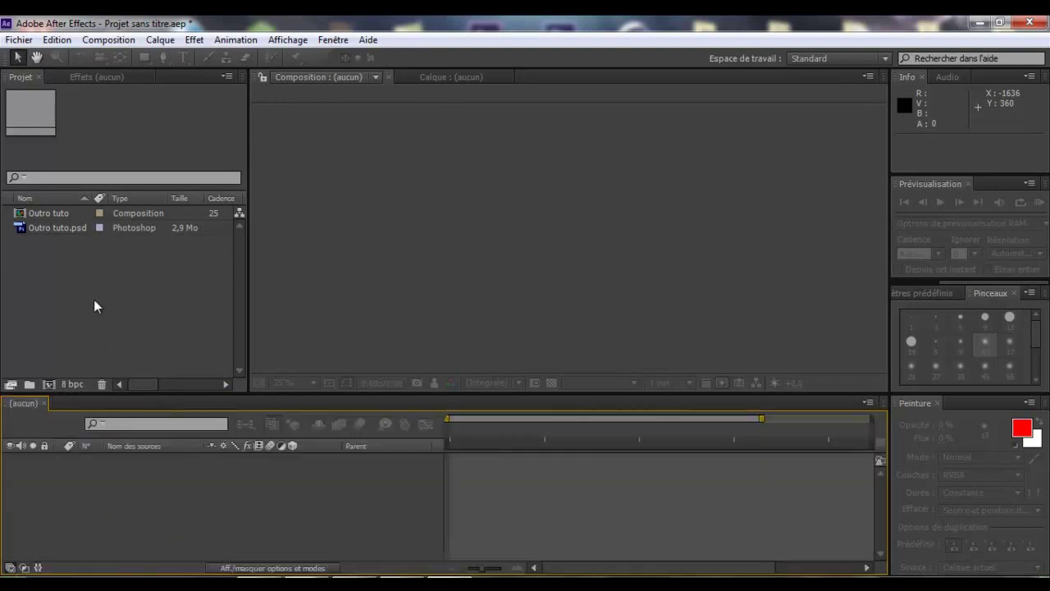
left_click(65, 215)
key("Delete")
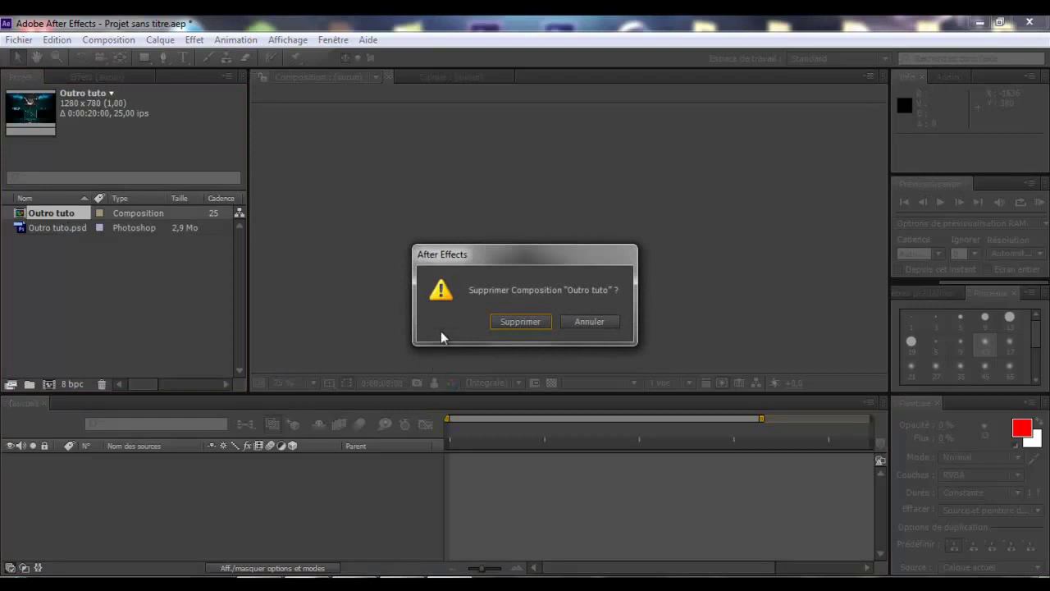
left_click(524, 323)
Step: Create a new composition from Outro tuto.psd by placing the file in the empty timeline
left_click_drag(63, 211, 38, 491)
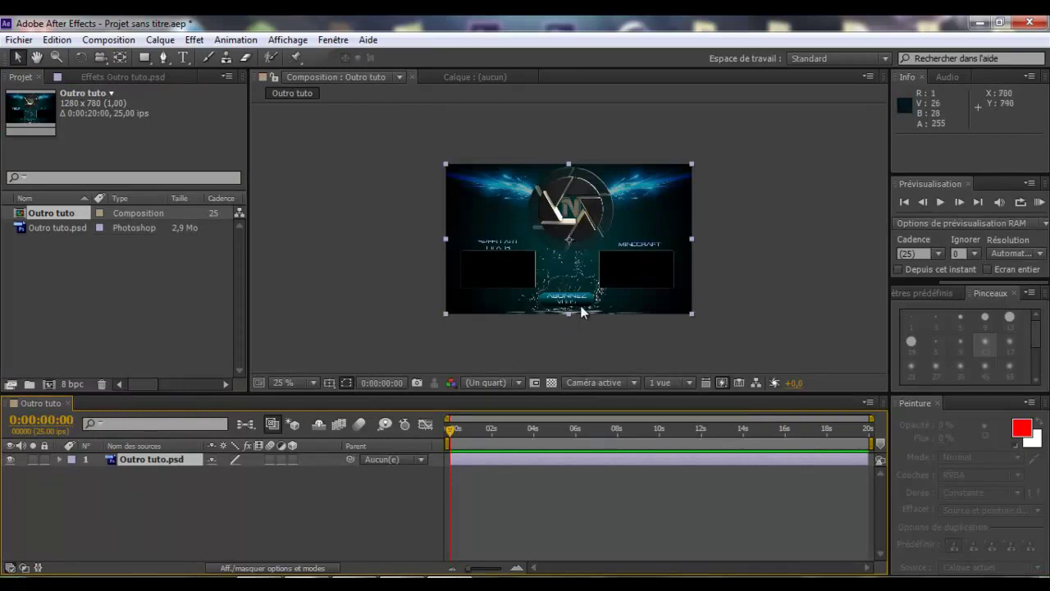
scroll(584, 288, "up", 1)
scroll(584, 284, "down", 1)
scroll(560, 232, "up", 1)
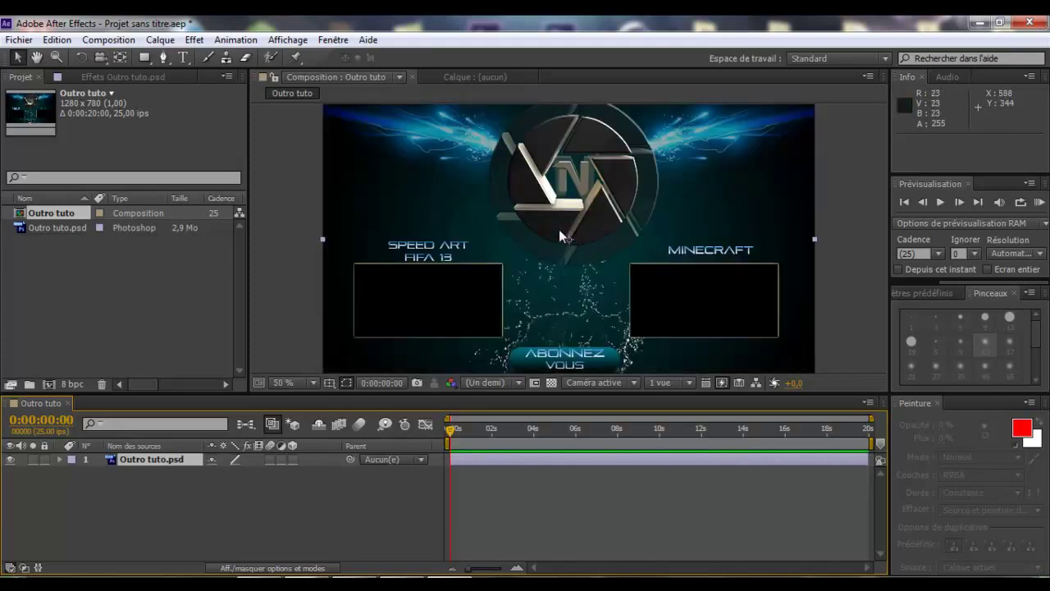
Step: Import the Sans titre video from the Extrait fifa folder inside Mes vidéo
right_click(104, 275)
mouse_move(181, 339)
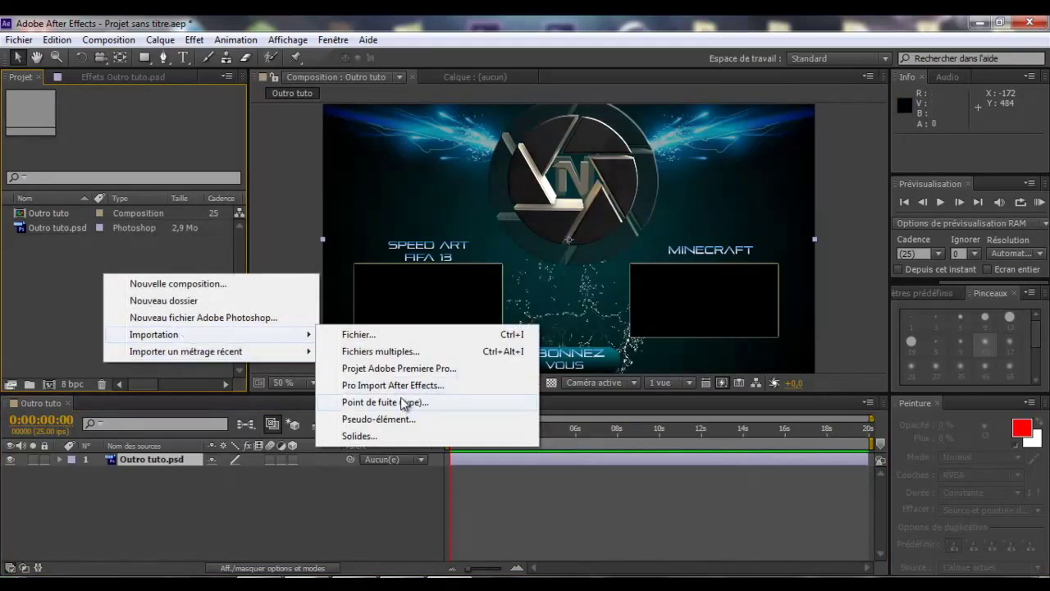
left_click(386, 342)
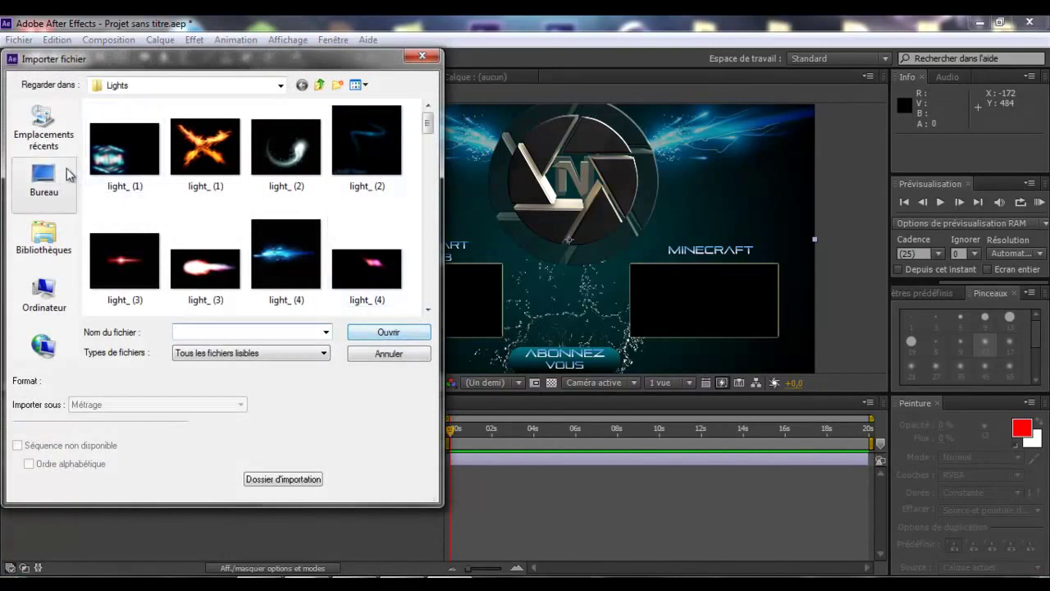
left_click(69, 174)
left_click_drag(435, 190, 410, 215)
double_click(263, 211)
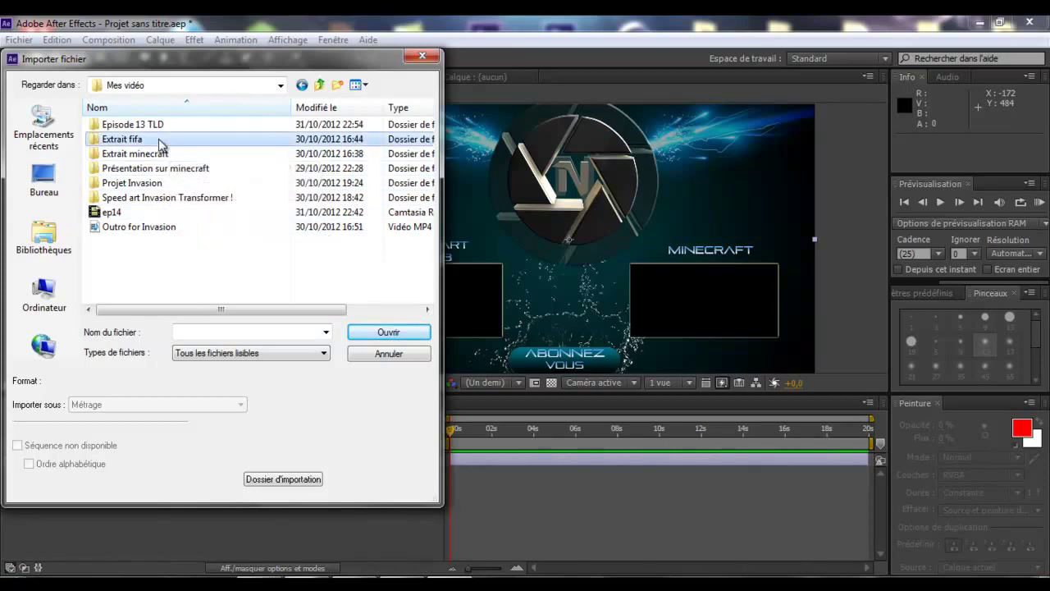
double_click(133, 139)
double_click(131, 174)
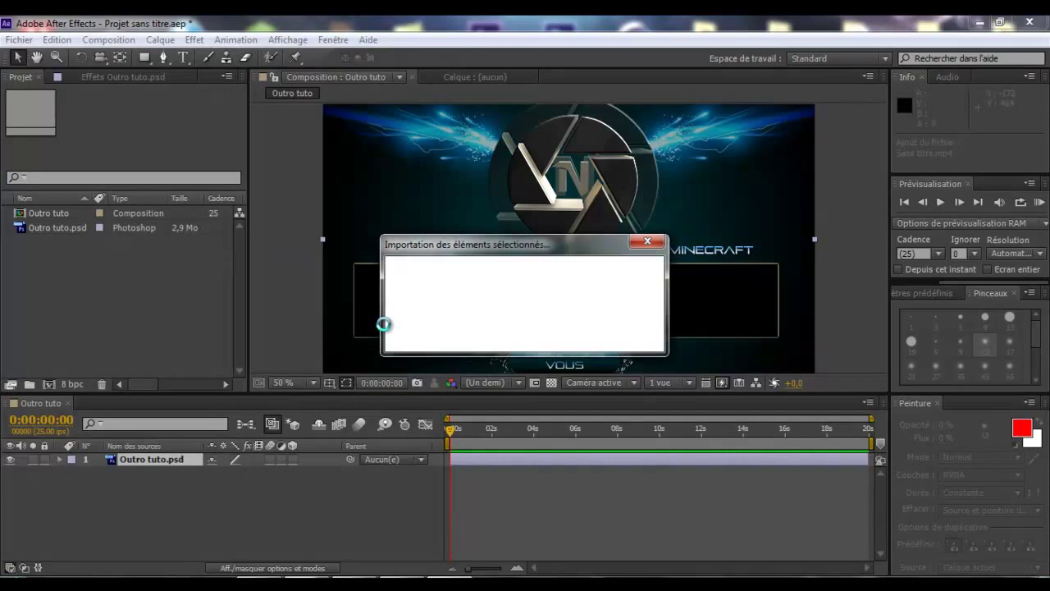
Step: Import the Extrait minecraft video from the Extrait minecraft folder inside Mes vidéo
right_click(97, 304)
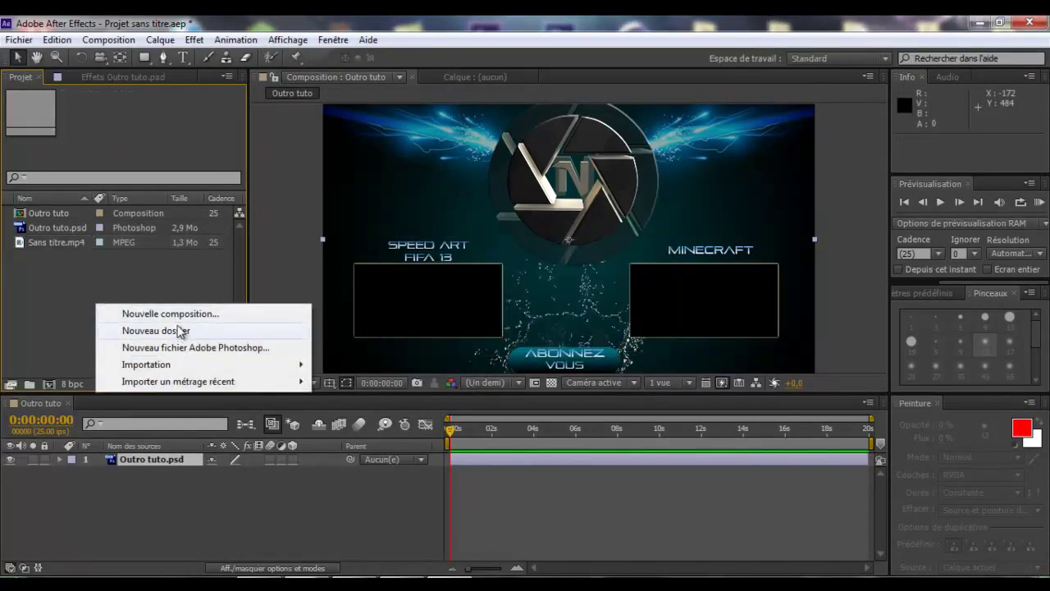
mouse_move(197, 367)
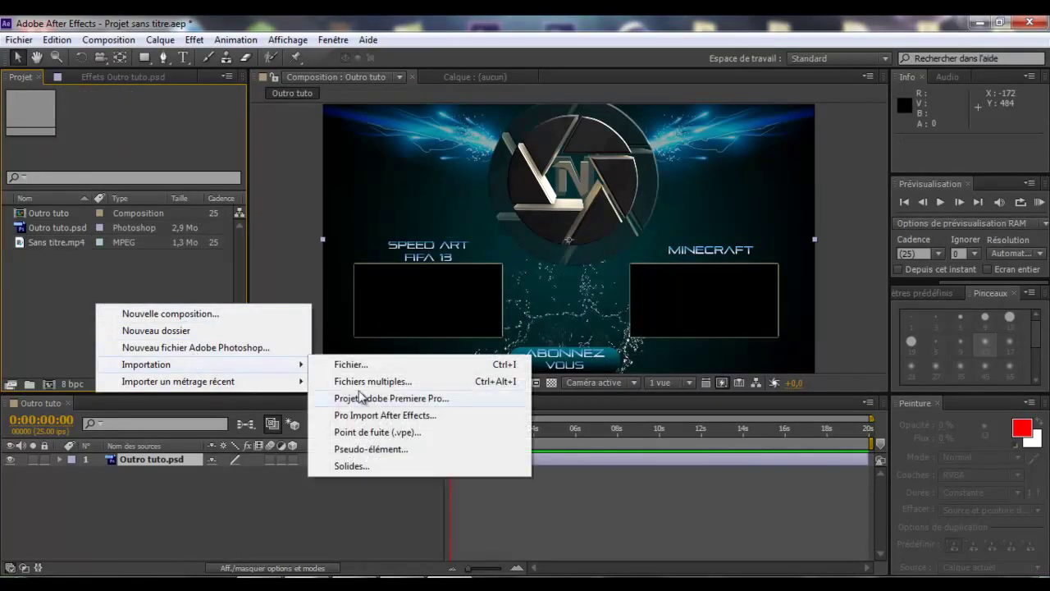
left_click(353, 365)
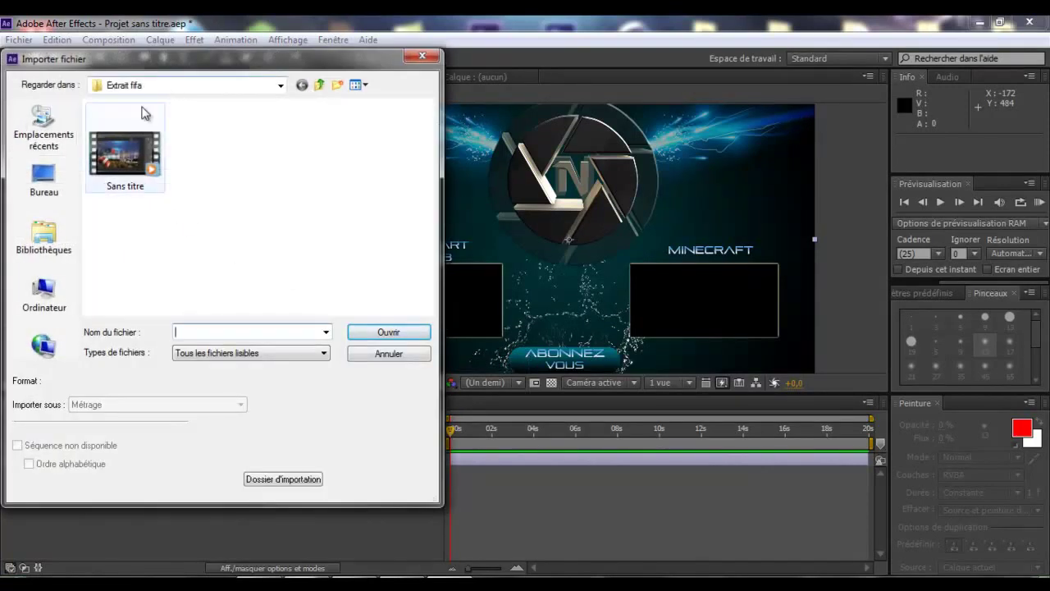
left_click(319, 84)
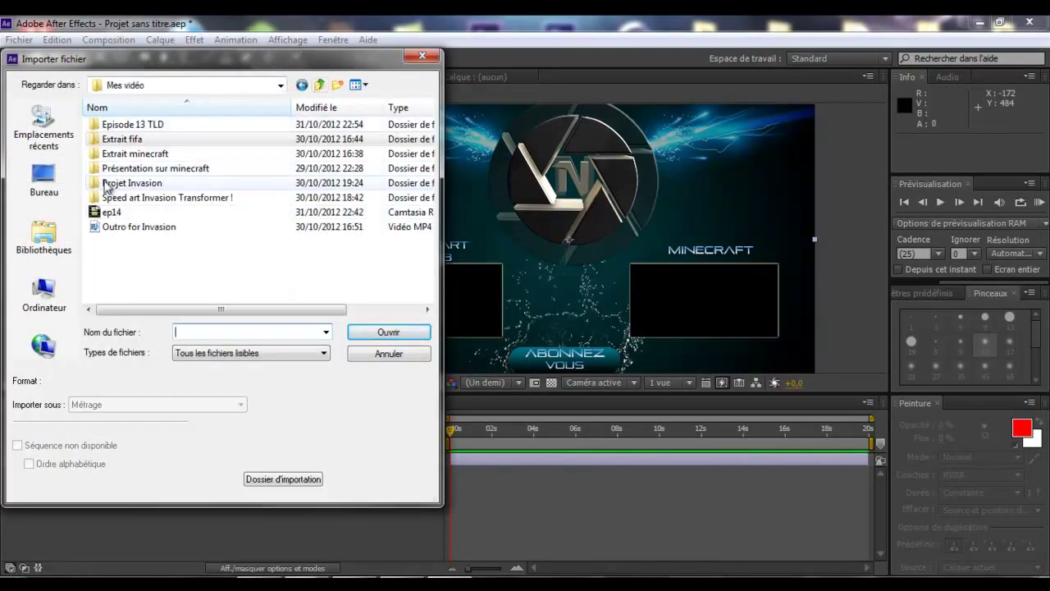
double_click(174, 155)
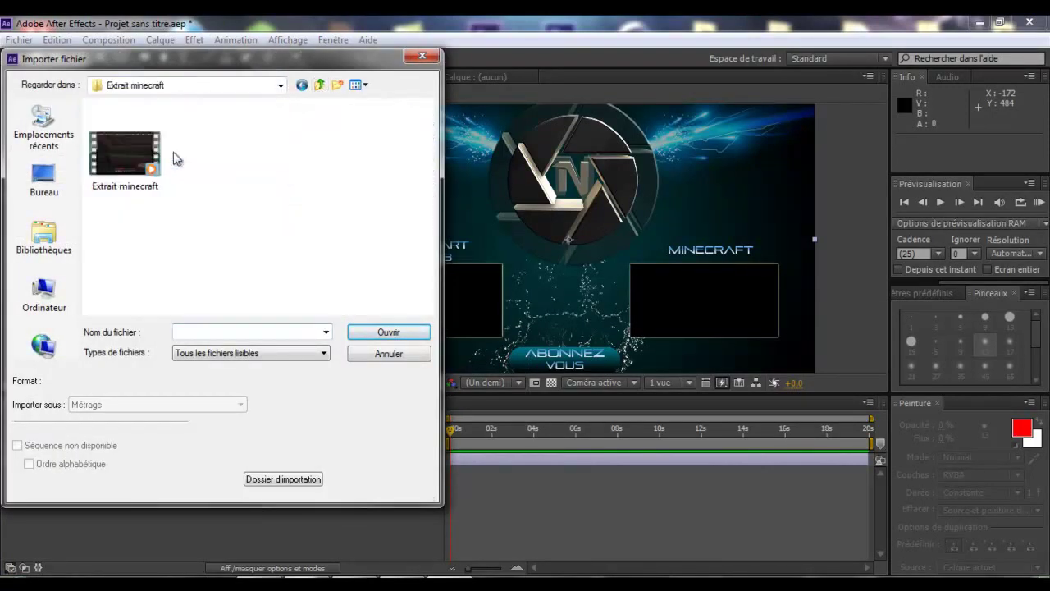
double_click(132, 155)
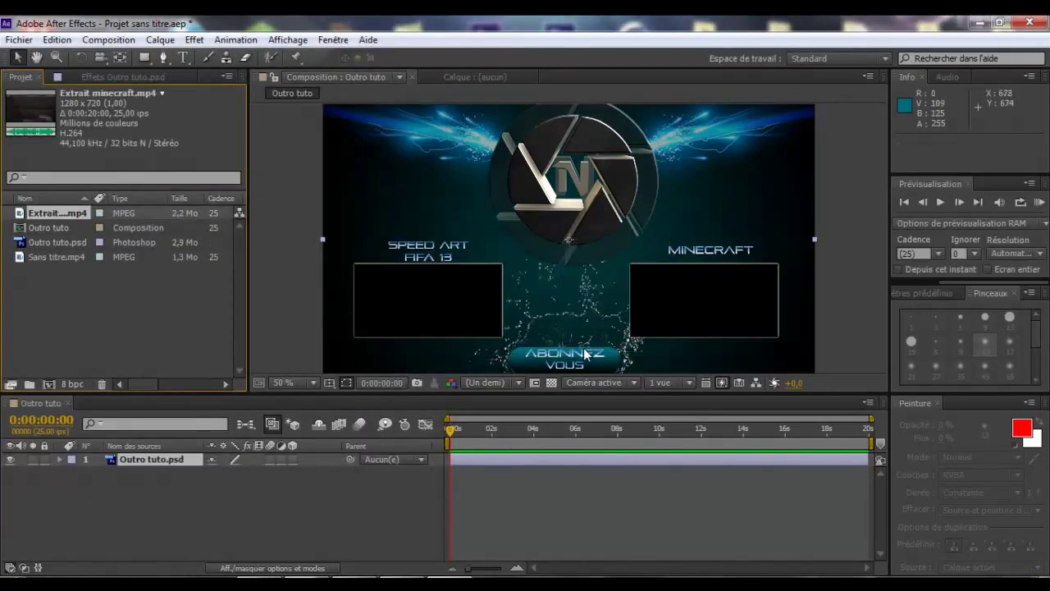
left_click(59, 302)
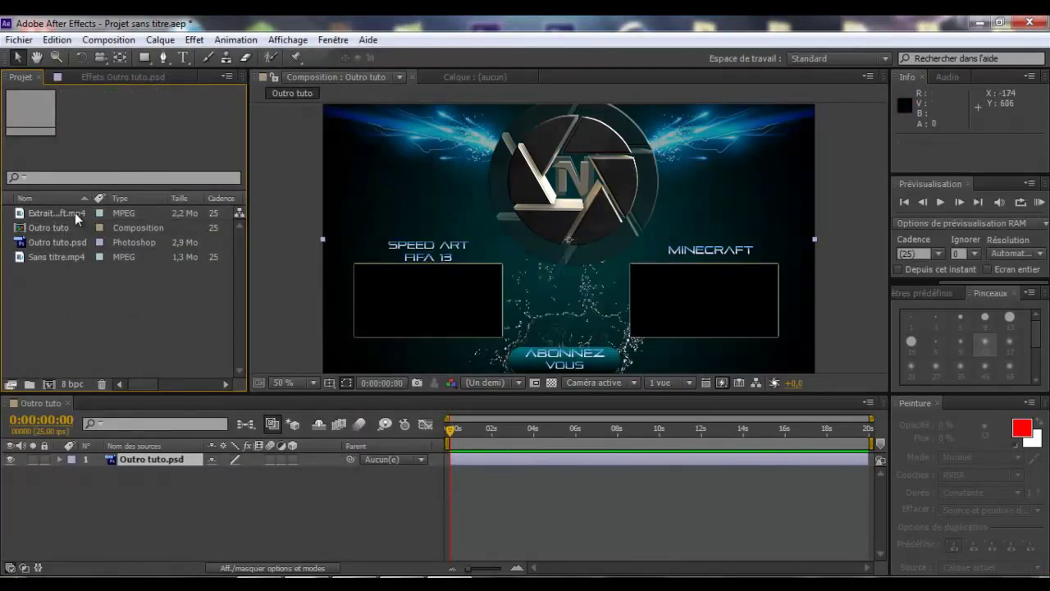
Step: Add Sans titre.mp4 to the timeline as a layer above Outro tuto.psd
left_click(75, 213)
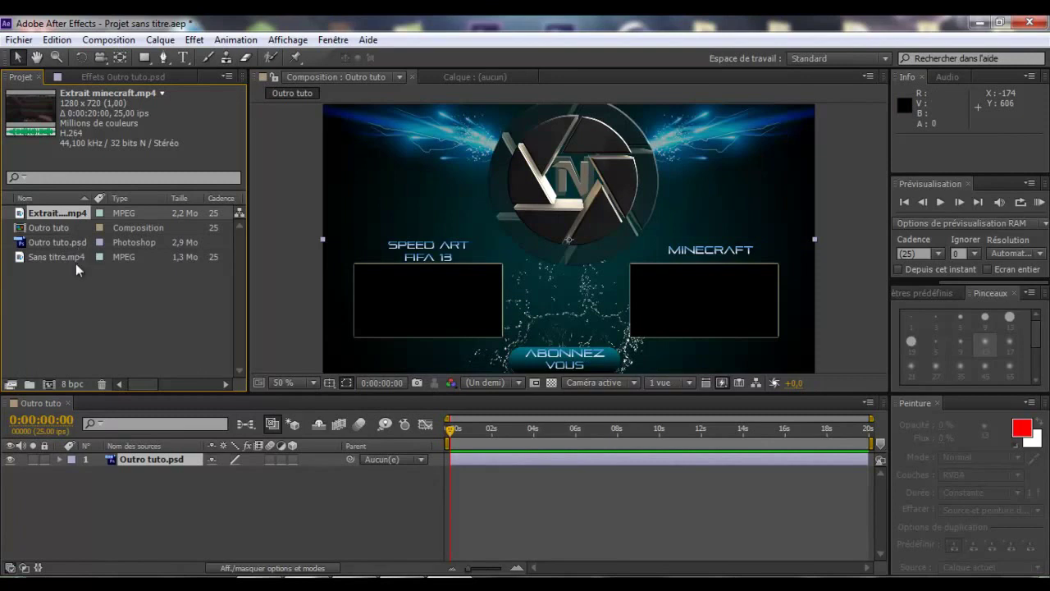
left_click_drag(72, 256, 138, 456)
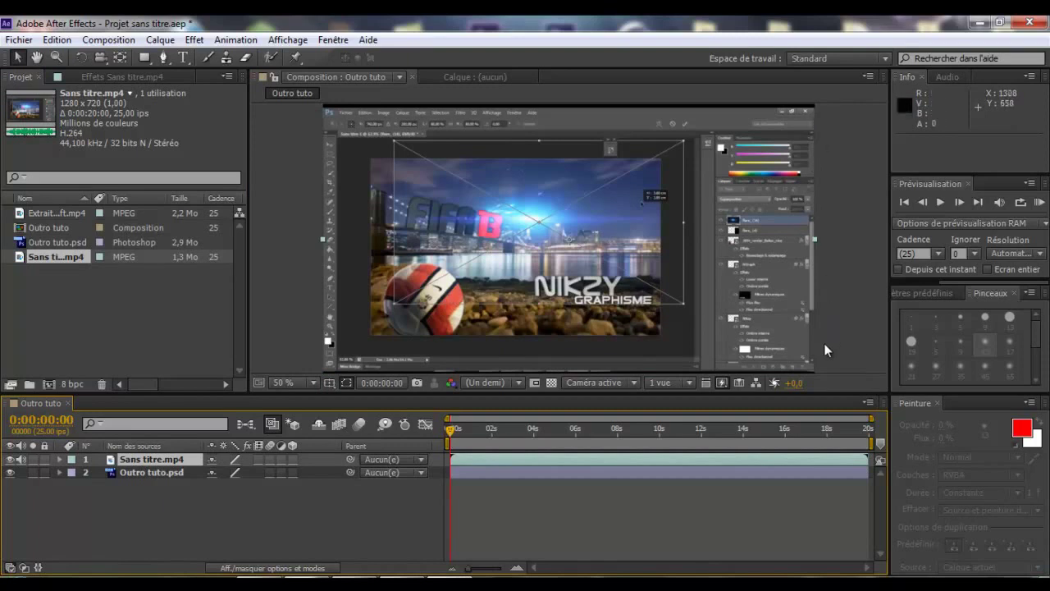
key("comma")
key("comma")
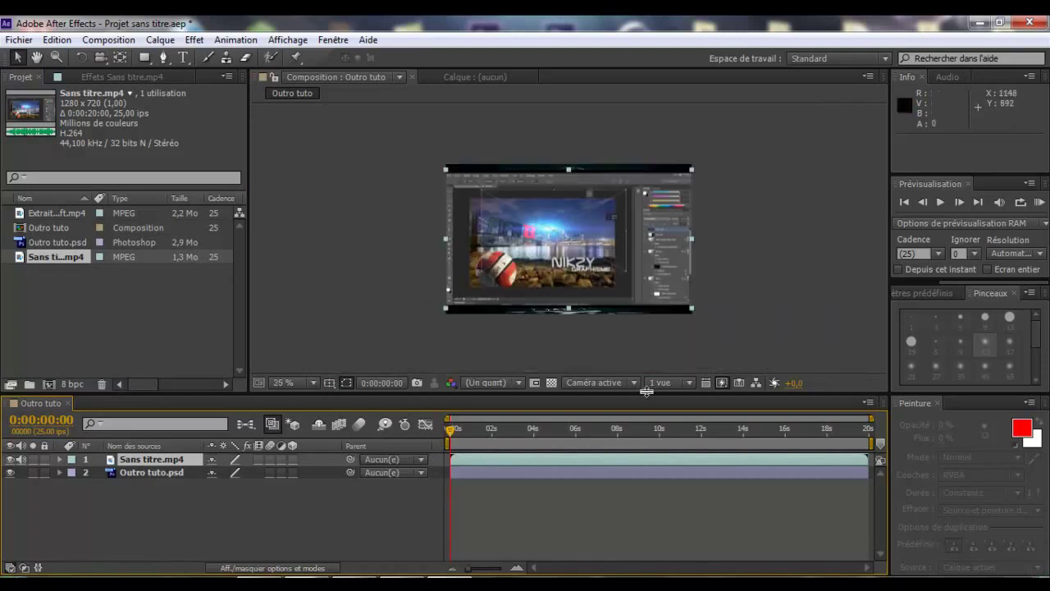
Step: Shrink the Sans titre clip over the SPEED ART FIFA 13 frame and undo the accidental shift of the background layer
left_click_drag(691, 306, 520, 295)
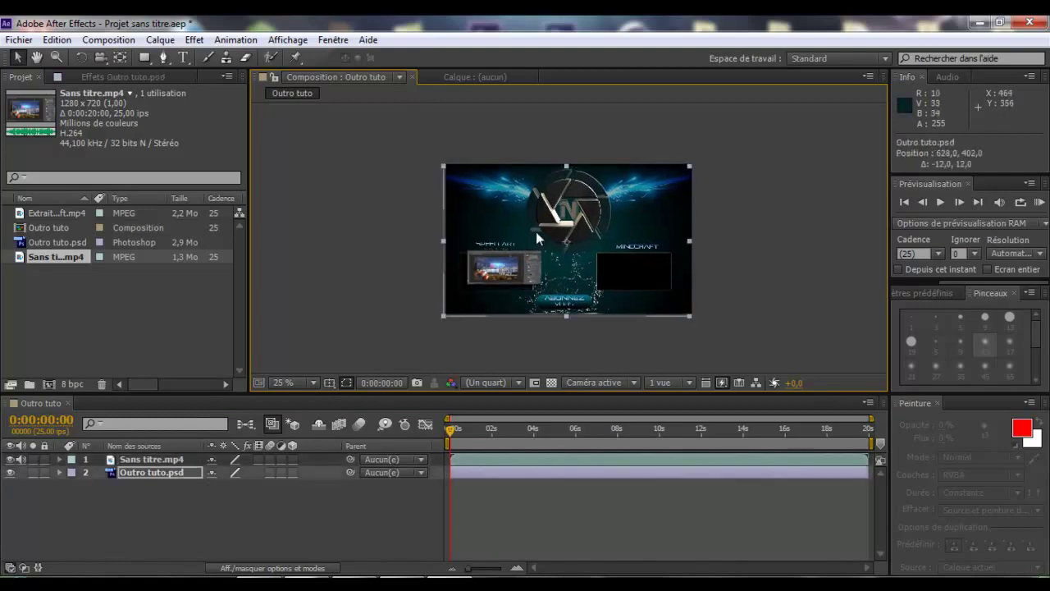
left_click(64, 39)
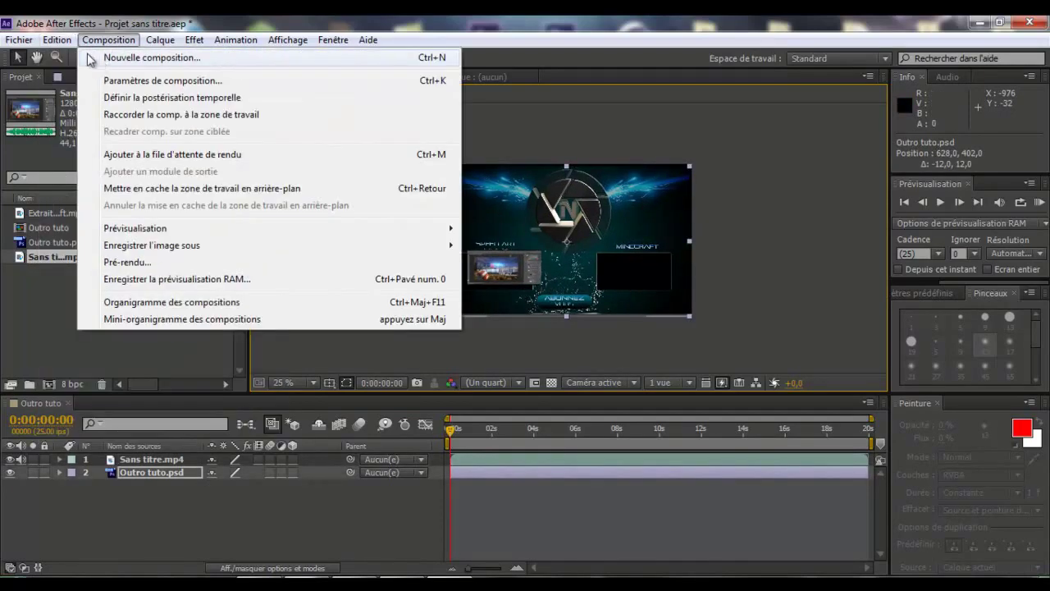
left_click(77, 59)
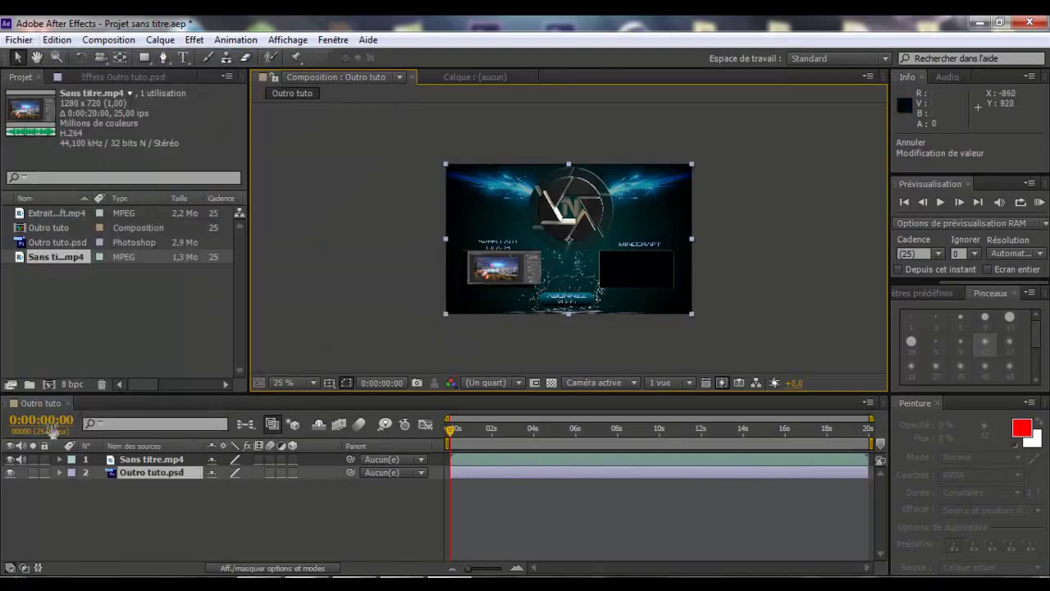
Step: Fit the Sans titre clip into the SPEED ART FIFA 13 frame at about 30%, 27% scale and position 274, 550
left_click(144, 460)
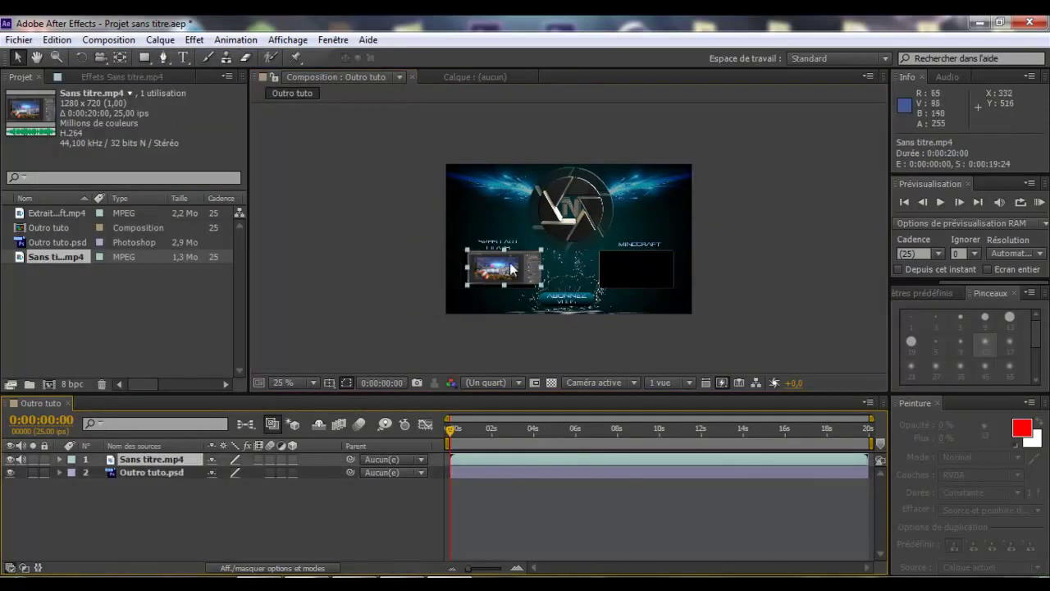
left_click_drag(520, 269, 499, 247)
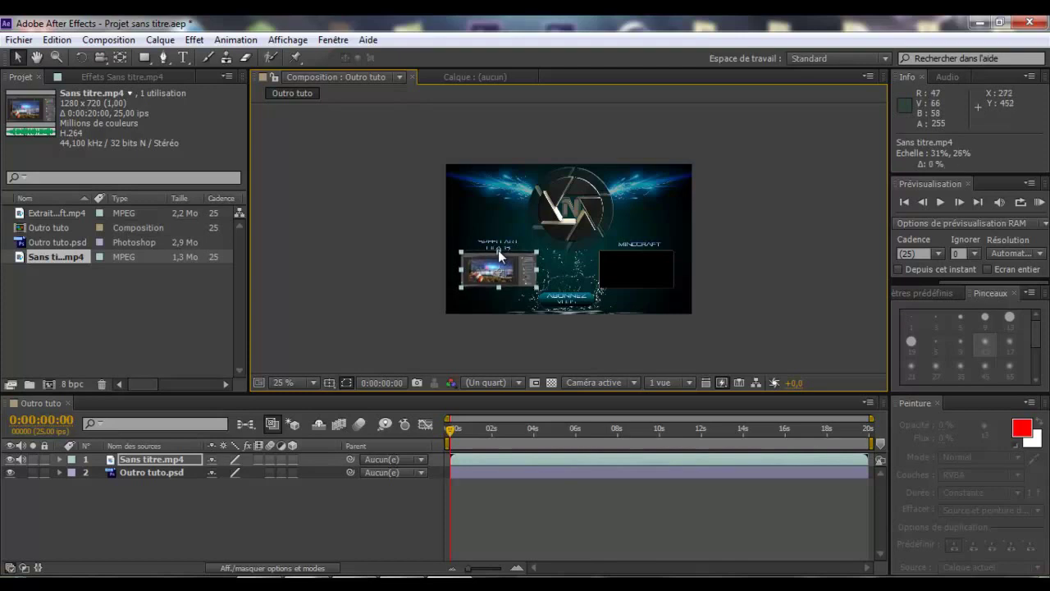
key("slash")
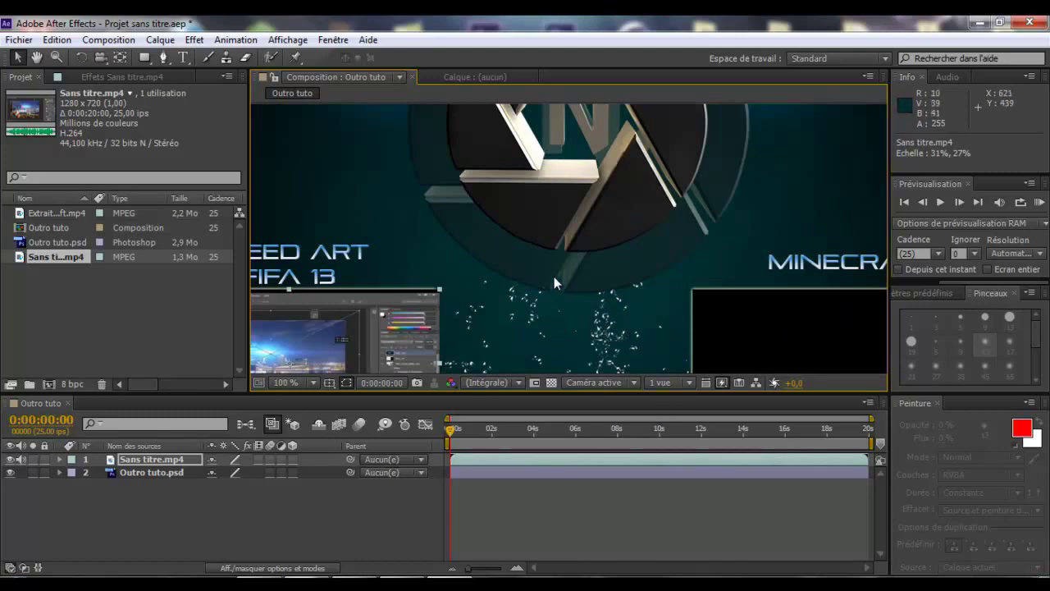
key("comma")
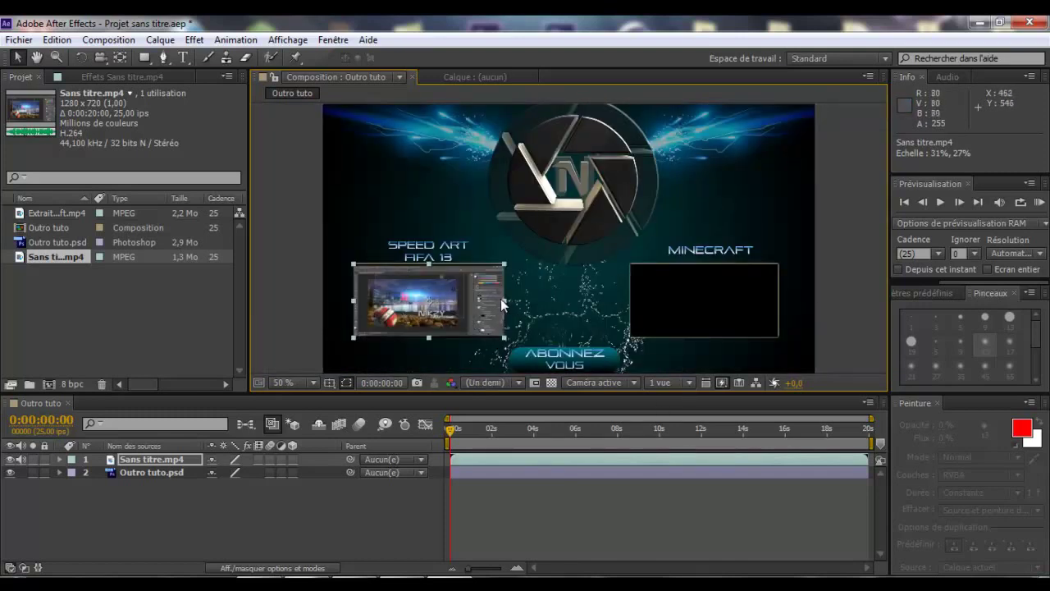
left_click_drag(501, 299, 498, 298)
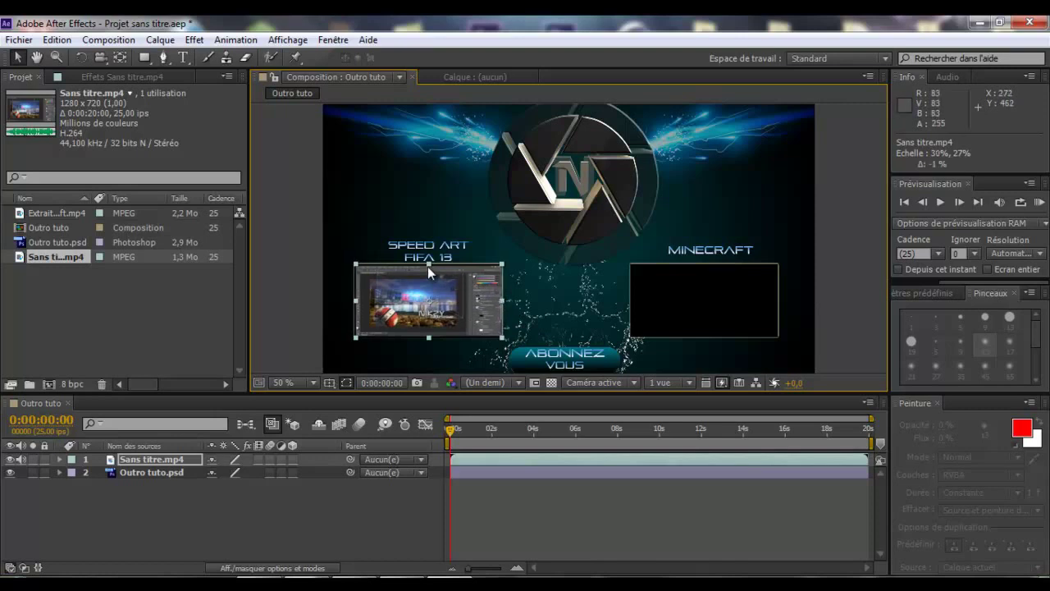
left_click_drag(427, 267, 427, 264)
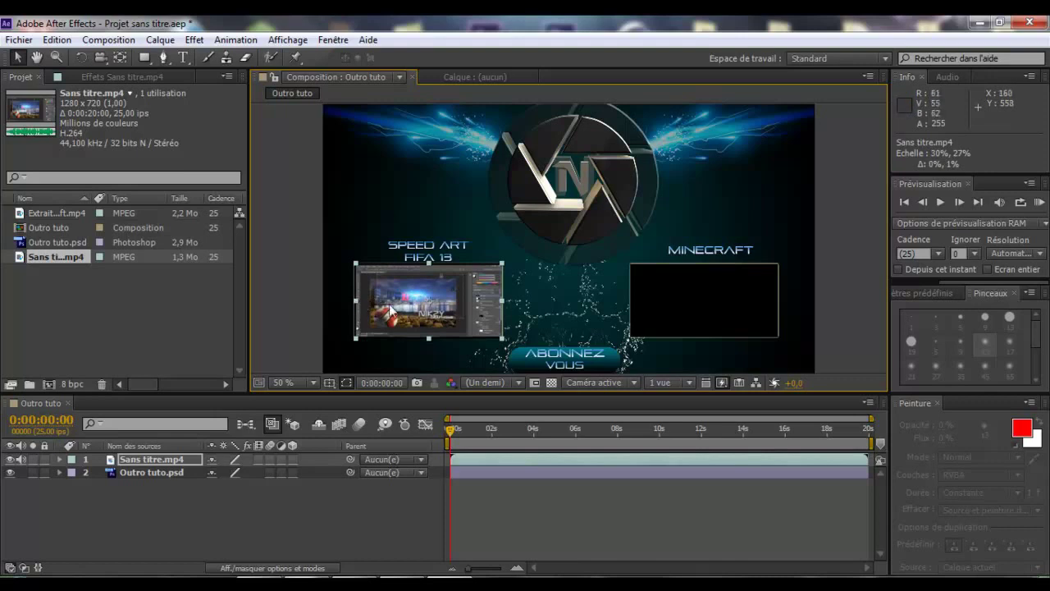
left_click_drag(400, 320, 399, 320)
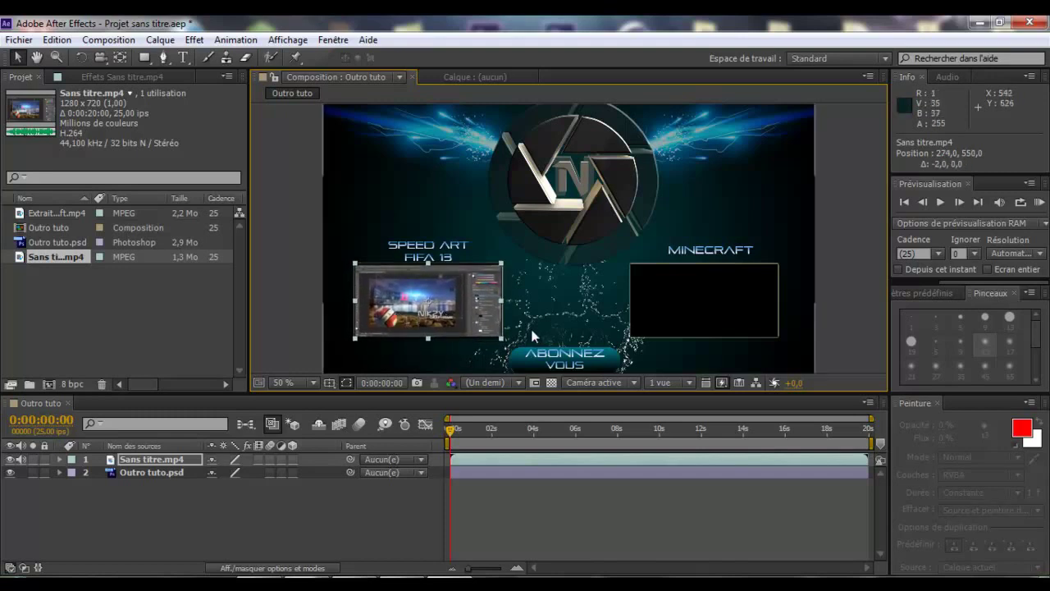
Step: Add Extrait minecraft.mp4 to the timeline as the top layer above Sans titre.mp4
left_click(138, 326)
left_click_drag(72, 213, 161, 459)
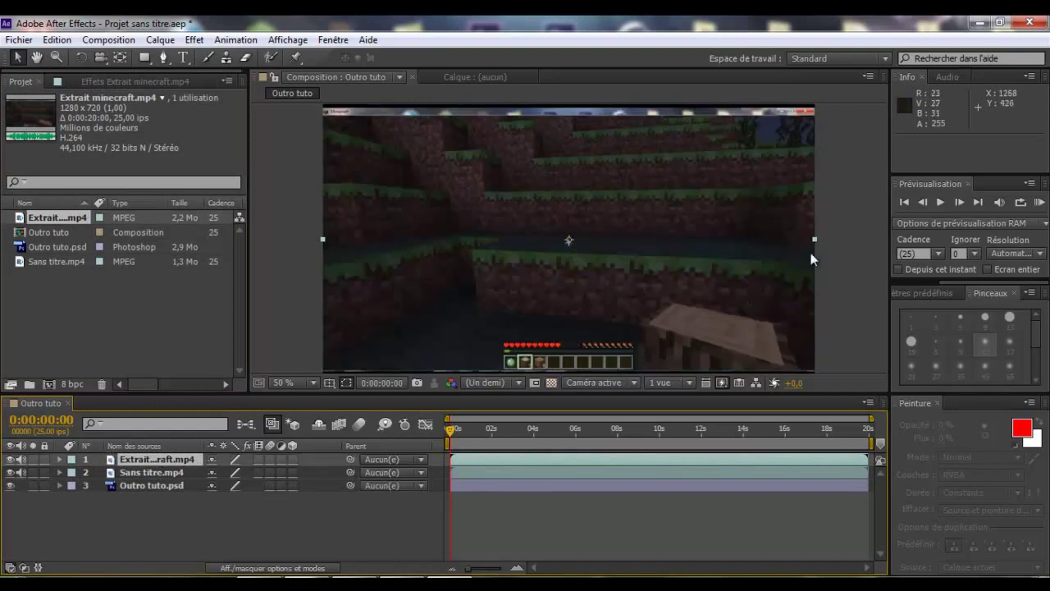
key("comma")
Step: Shrink the Extrait minecraft clip and fit it into the MINECRAFT frame at position 992, 550
left_click_drag(693, 308, 654, 280)
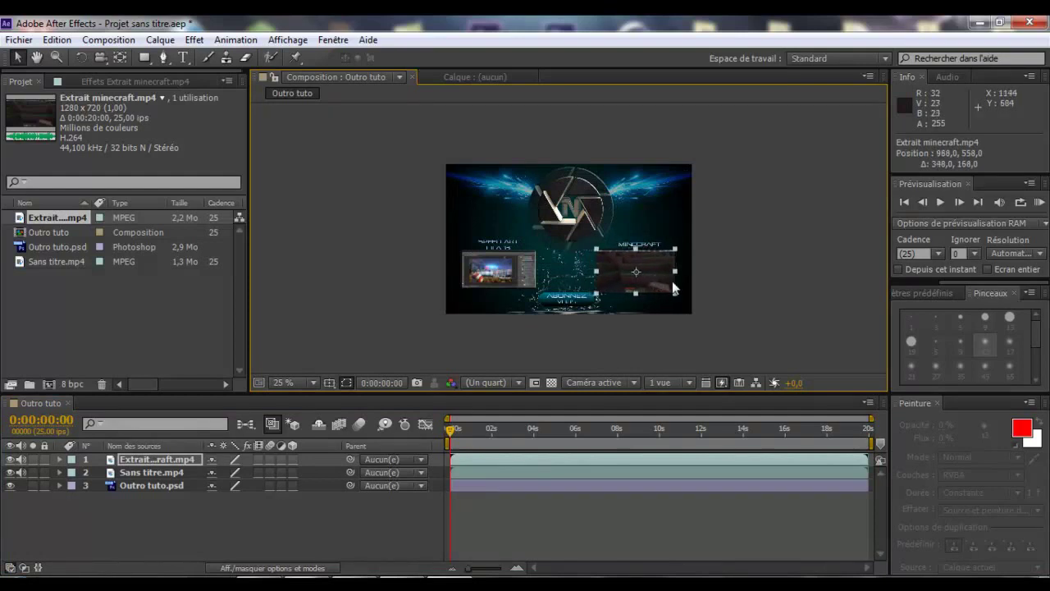
key("period")
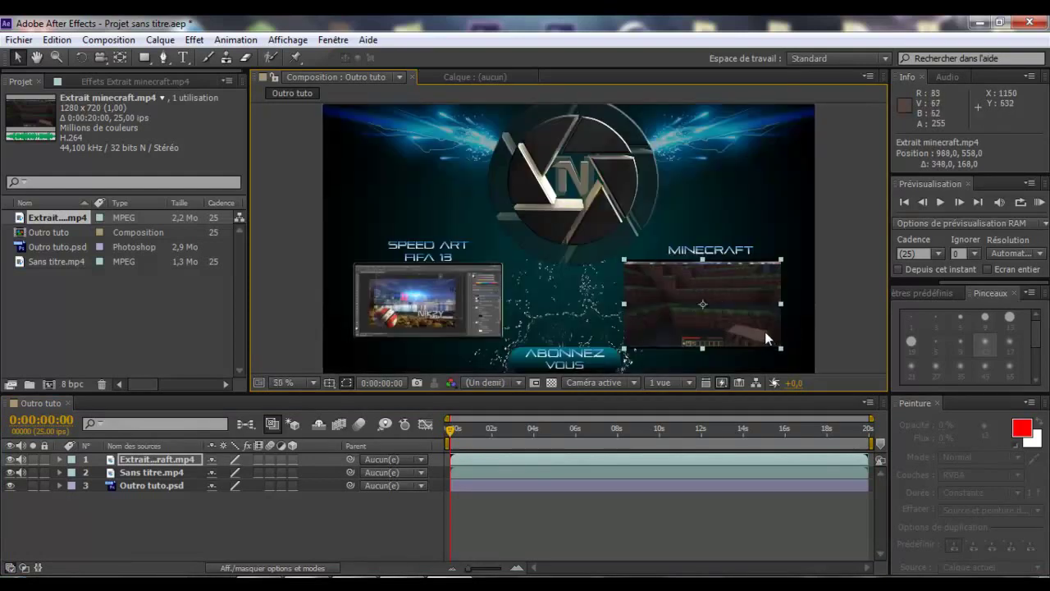
left_click_drag(780, 347, 752, 311)
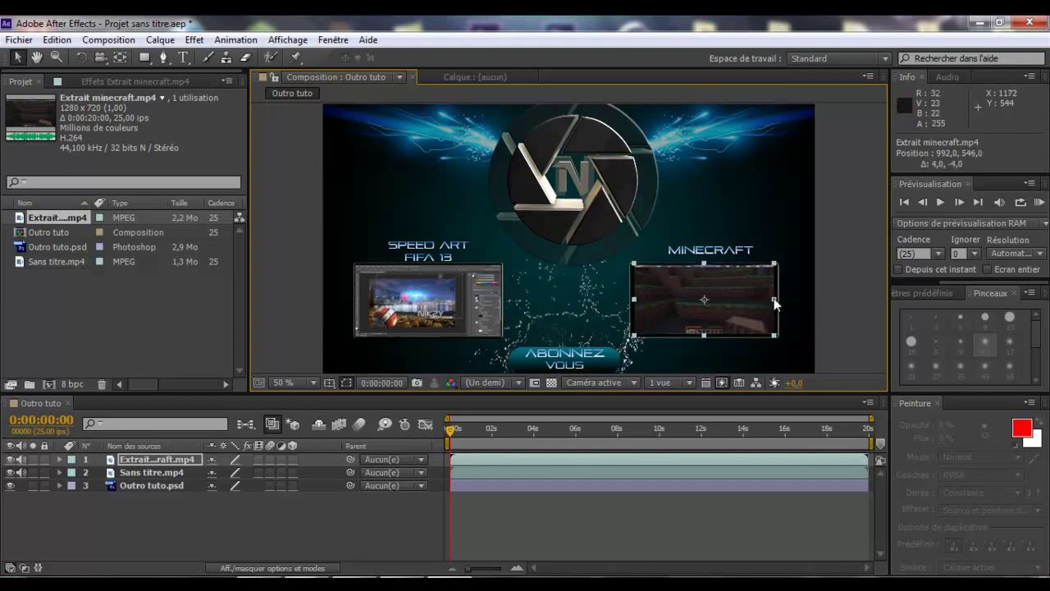
left_click_drag(750, 297, 753, 307)
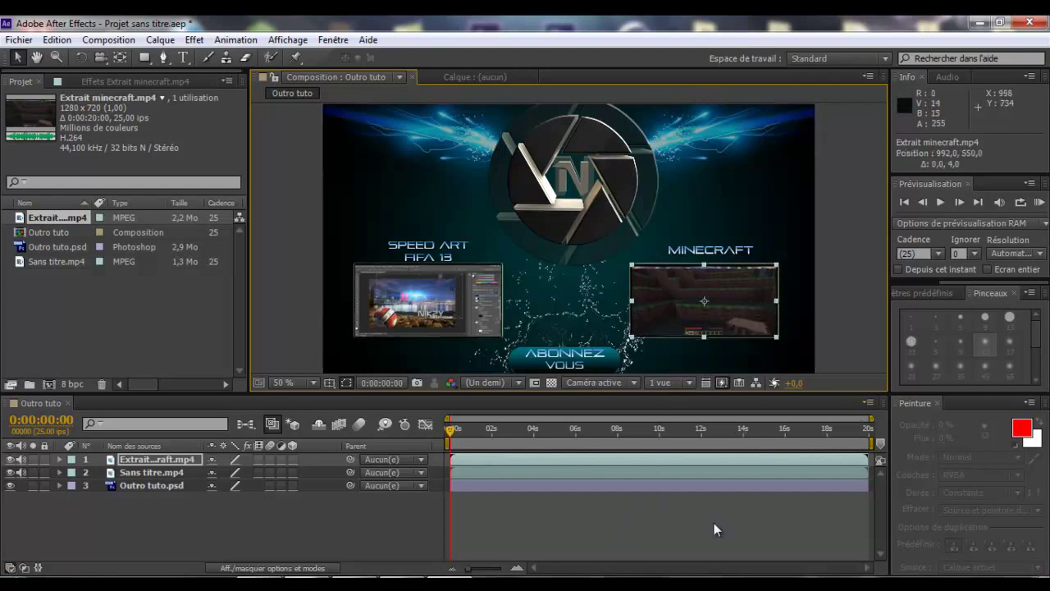
left_click(693, 532)
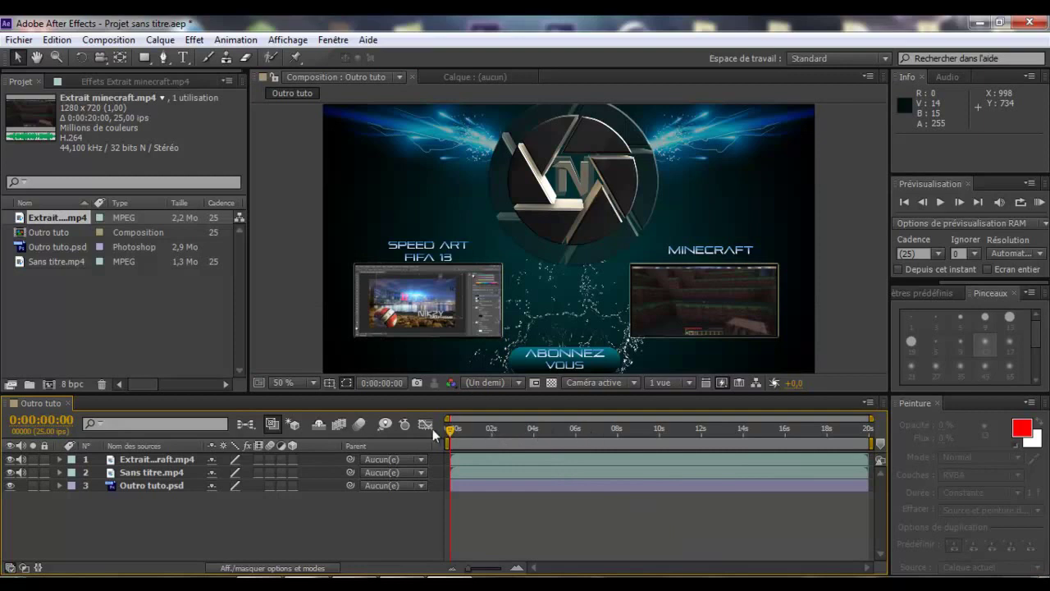
Step: Fine-tune the Sans titre clip's height and move it to about 274, 546 in the SPEED ART FIFA 13 frame
left_click(167, 458)
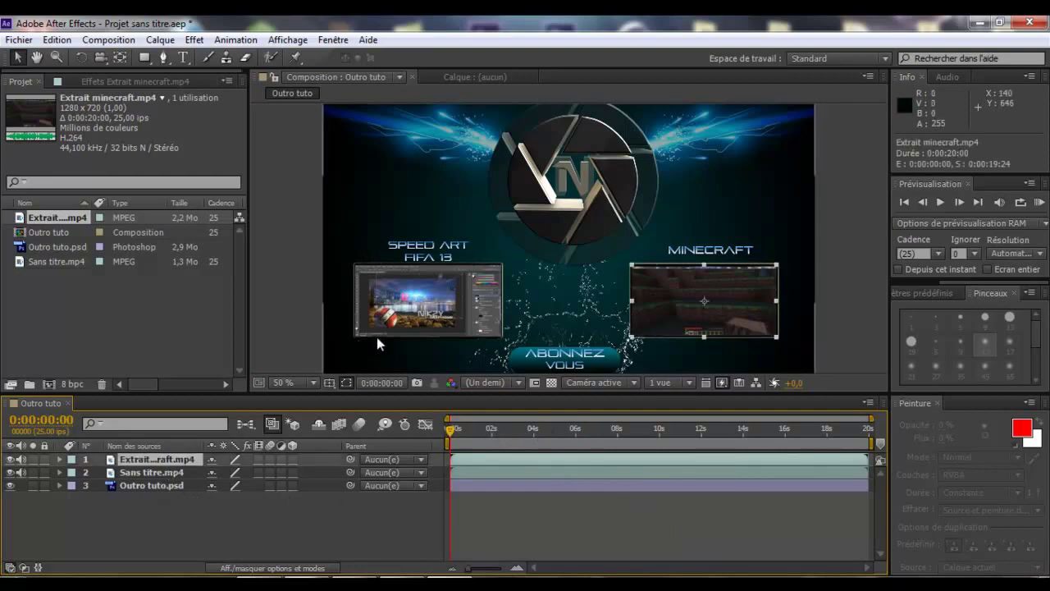
left_click(154, 472)
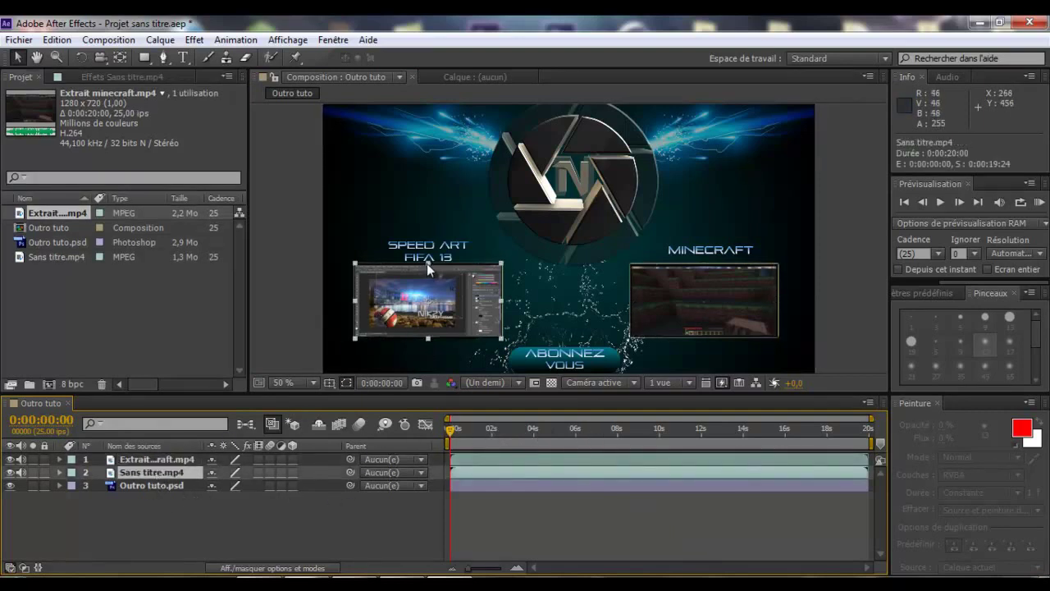
left_click_drag(427, 264, 426, 264)
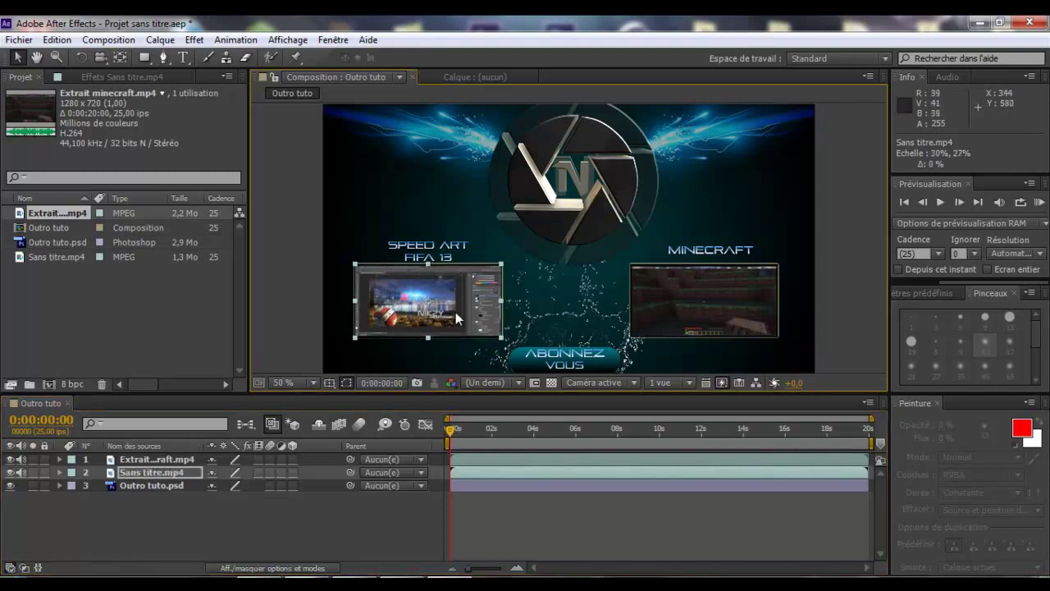
left_click_drag(442, 333, 444, 328)
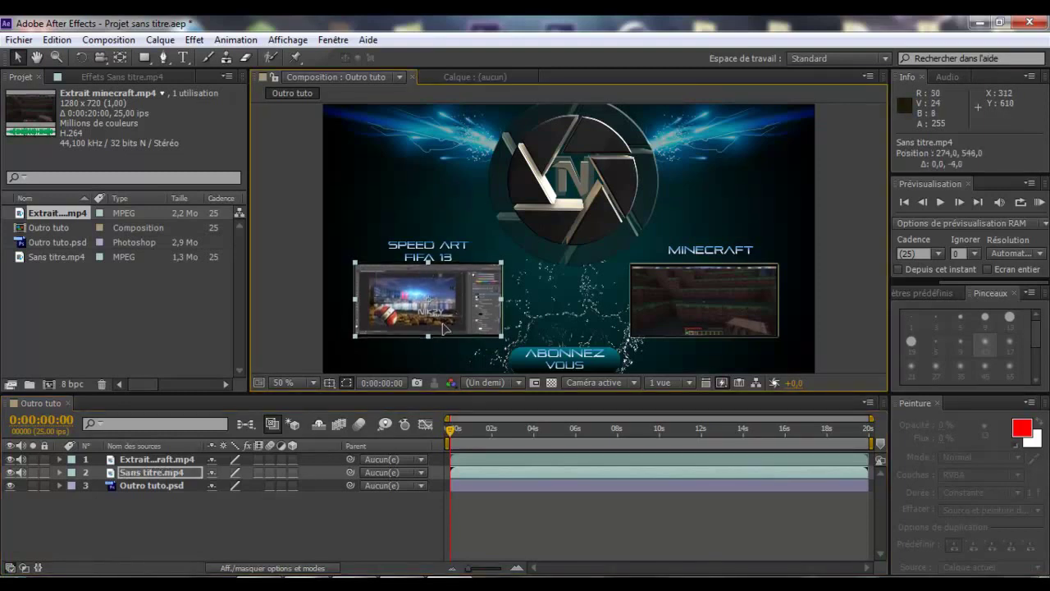
left_click(337, 531)
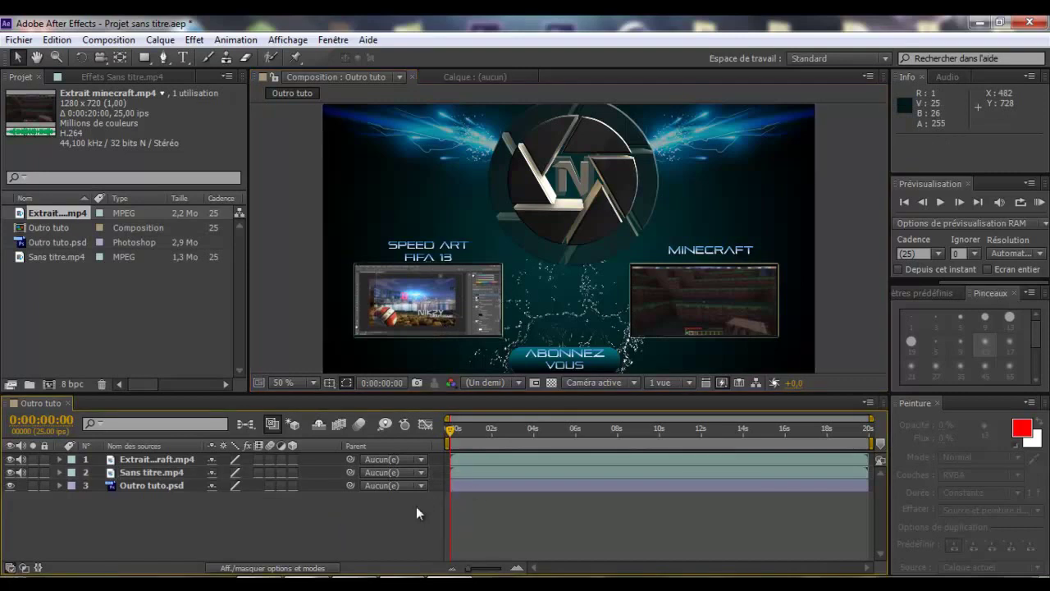
Step: Add the Outro tuto composition to the render queue and accept its render settings with optimal quality and full resolution
scroll(783, 257, "down", 2)
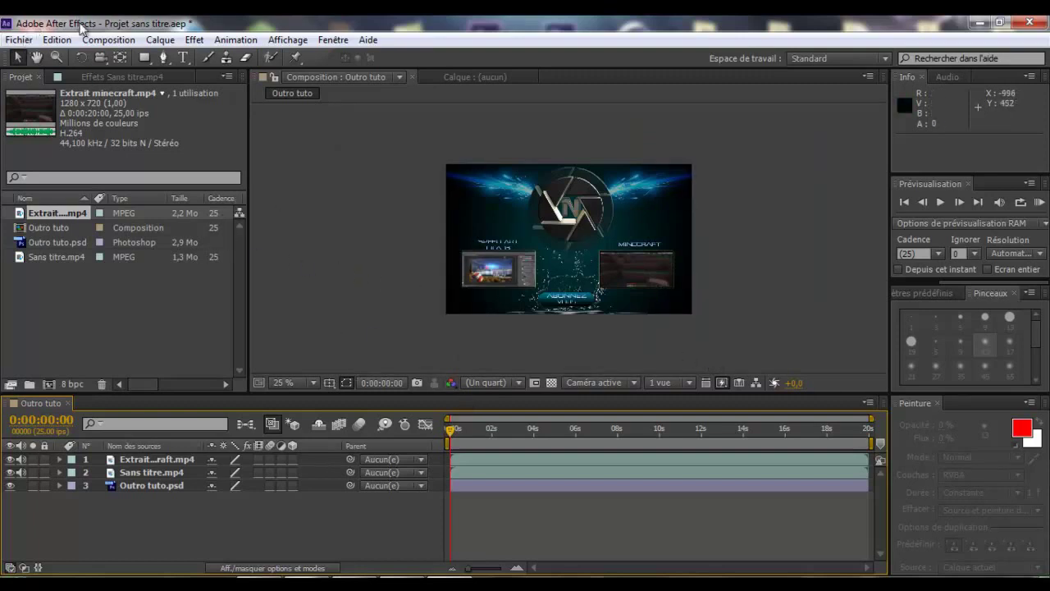
left_click(108, 40)
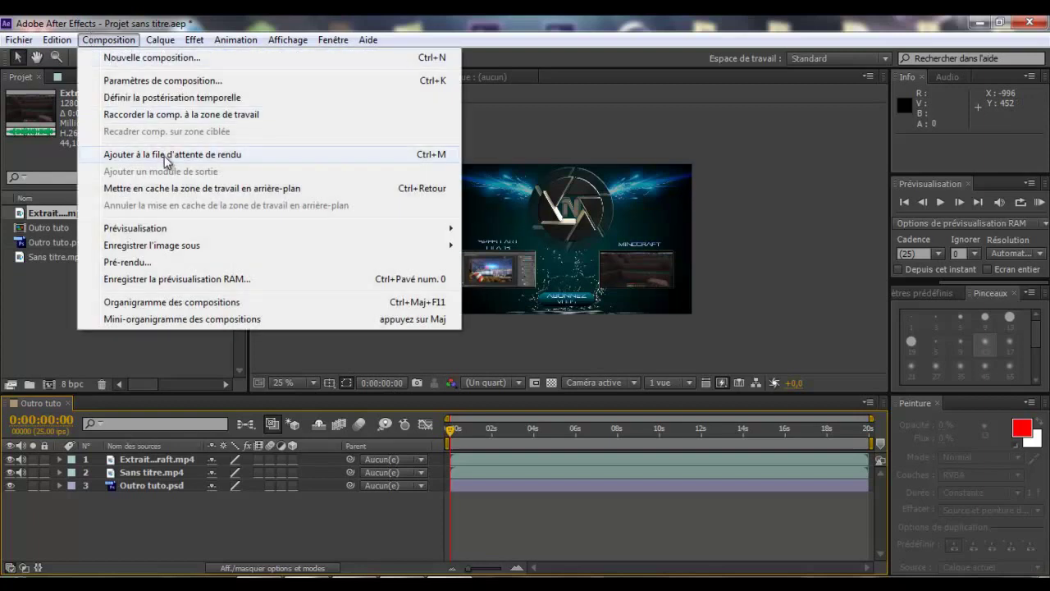
left_click(167, 158)
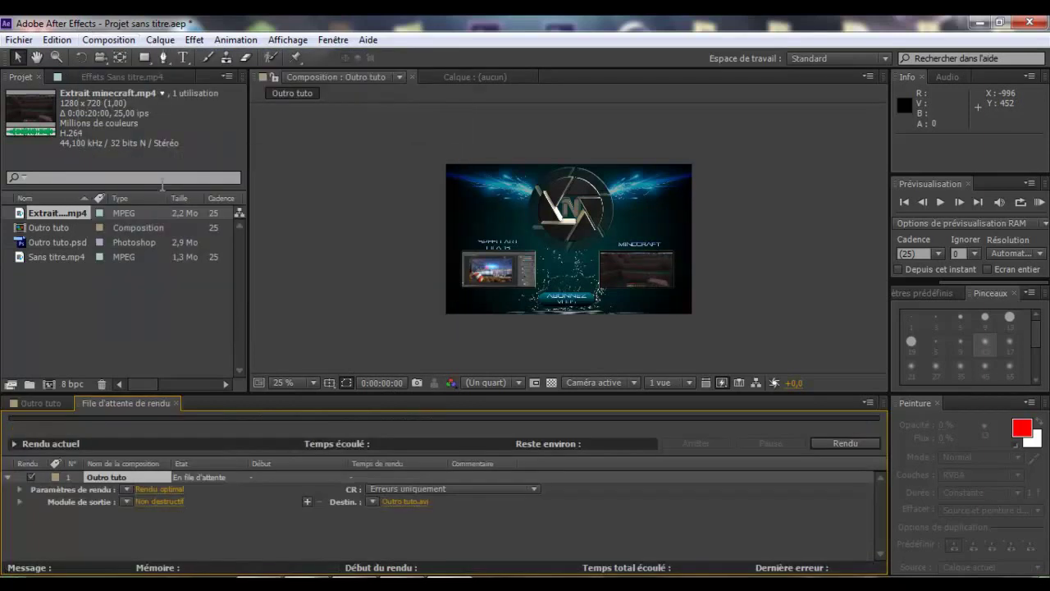
left_click(156, 489)
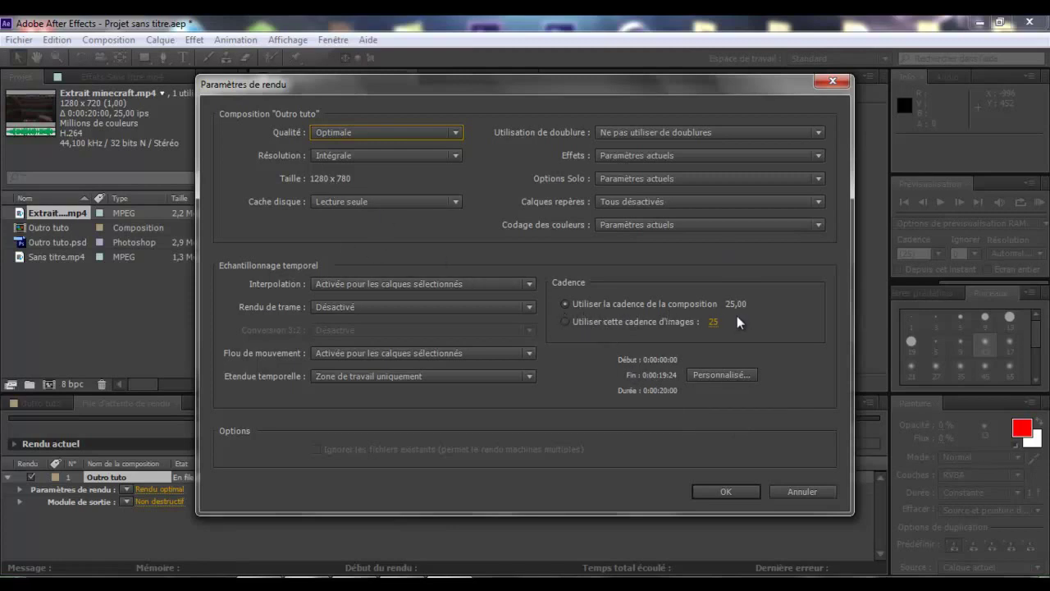
left_click(724, 490)
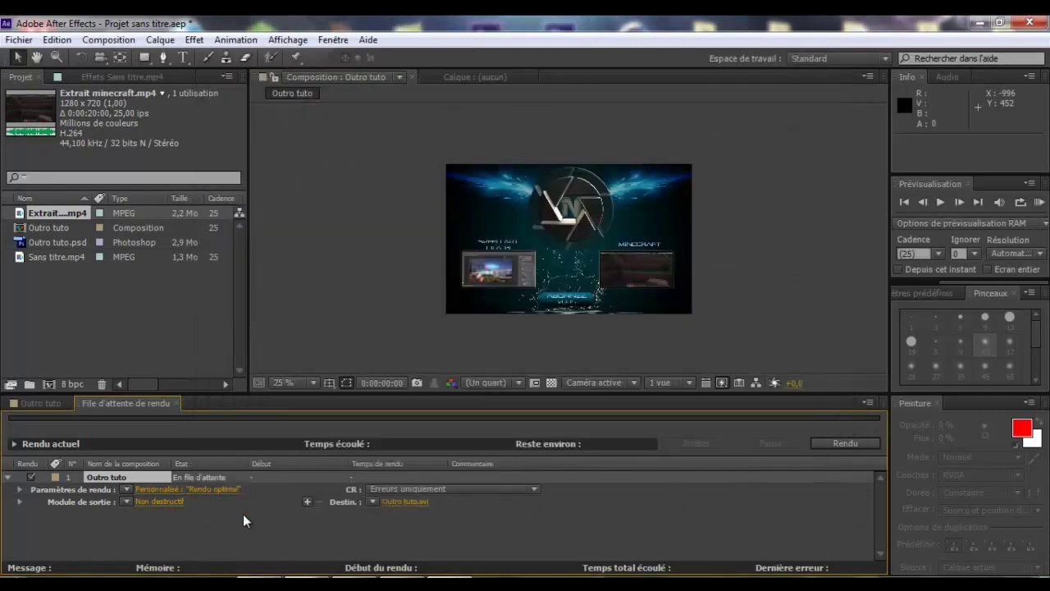
Step: Set the output module to H.264 format, including source XMP metadata and 48 kHz stereo audio output
left_click(171, 500)
left_click(456, 112)
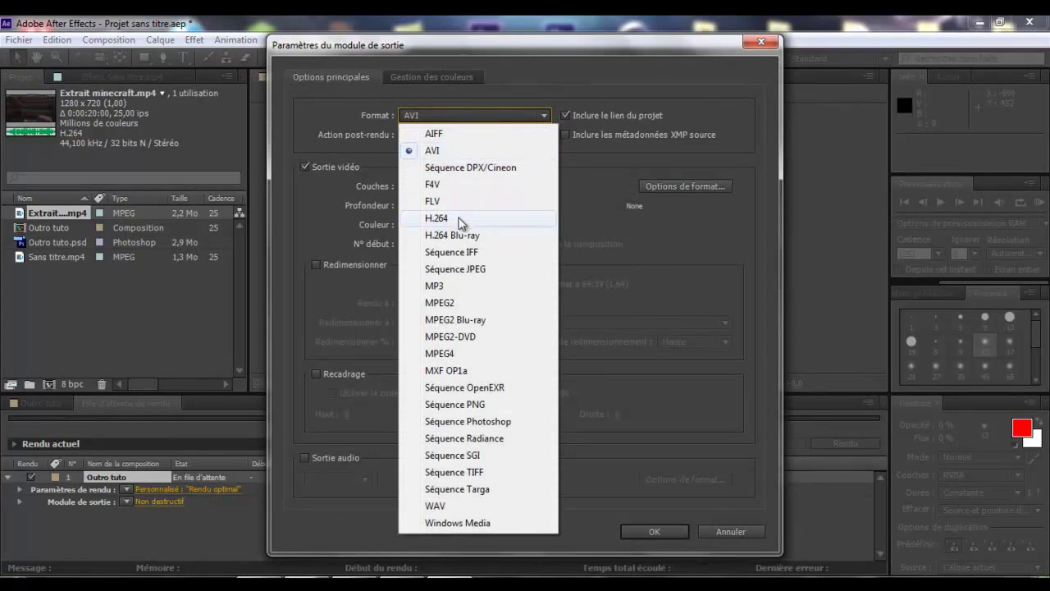
left_click(458, 220)
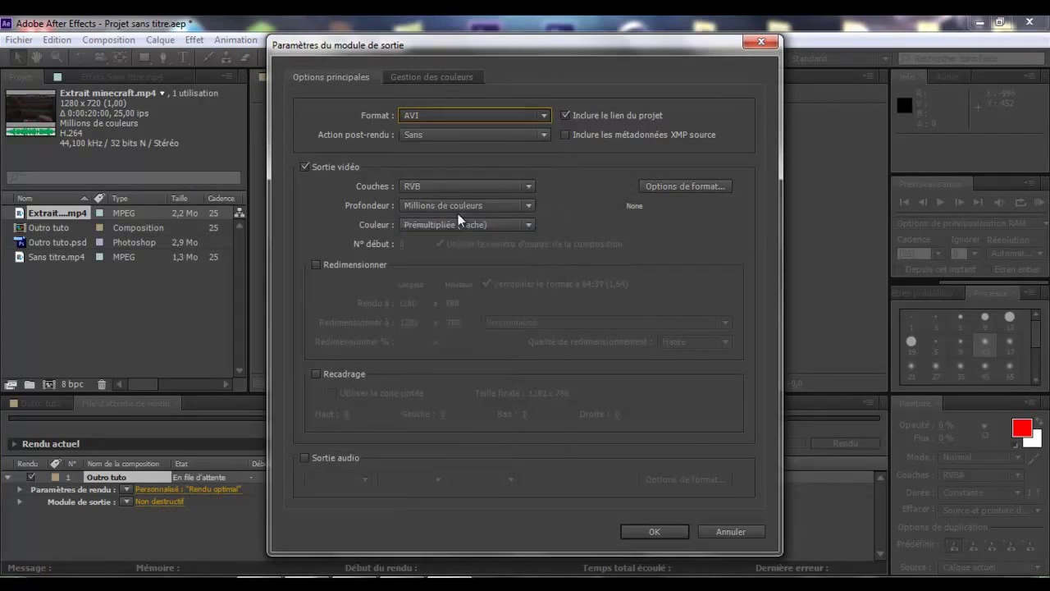
left_click(566, 135)
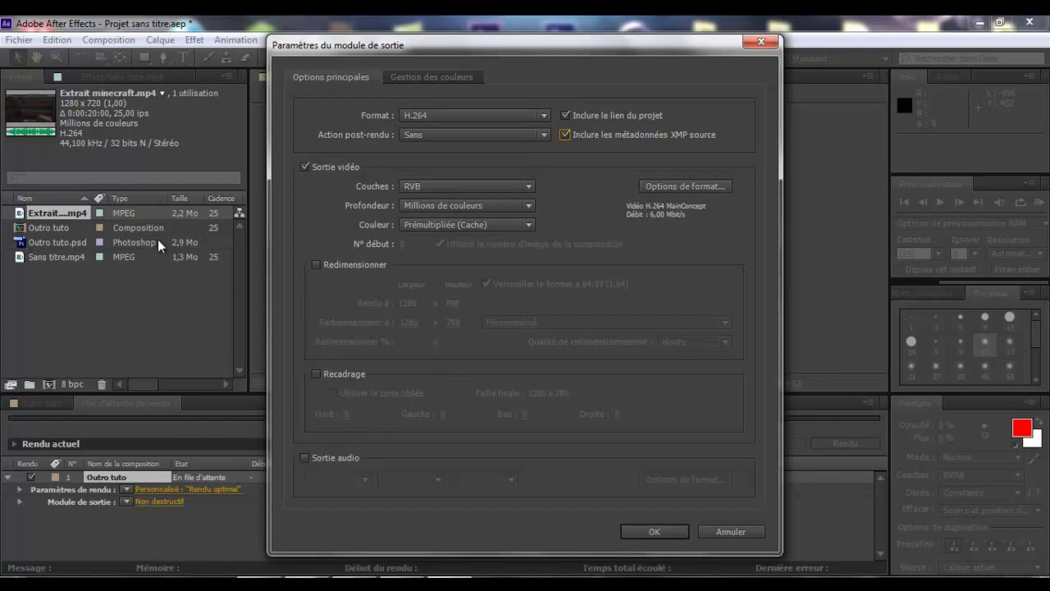
left_click(305, 457)
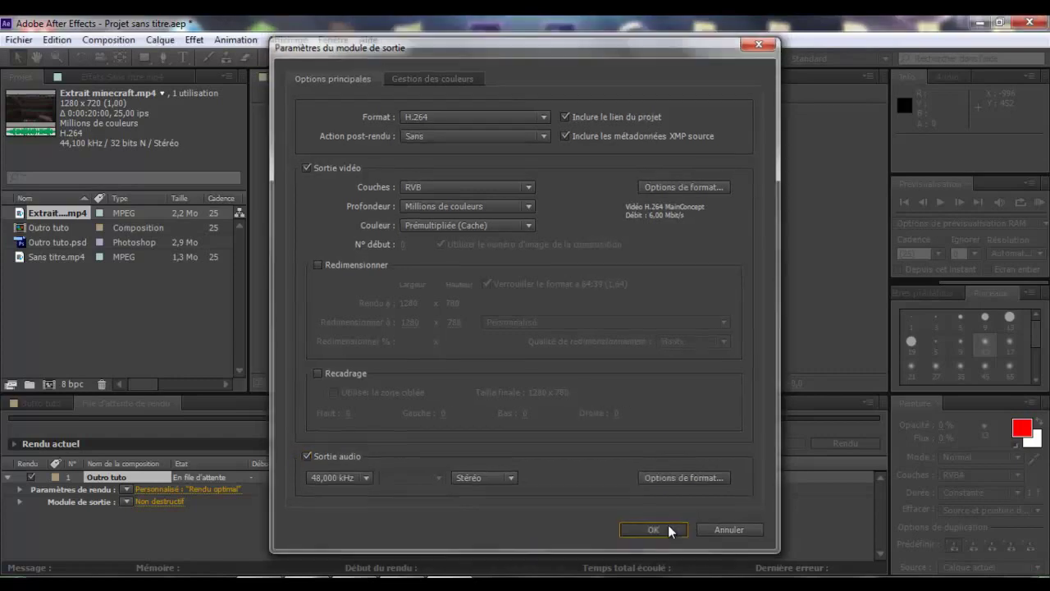
left_click(668, 526)
Step: Set the render destination to the desktop with the file name Outro final and start the render
left_click(410, 499)
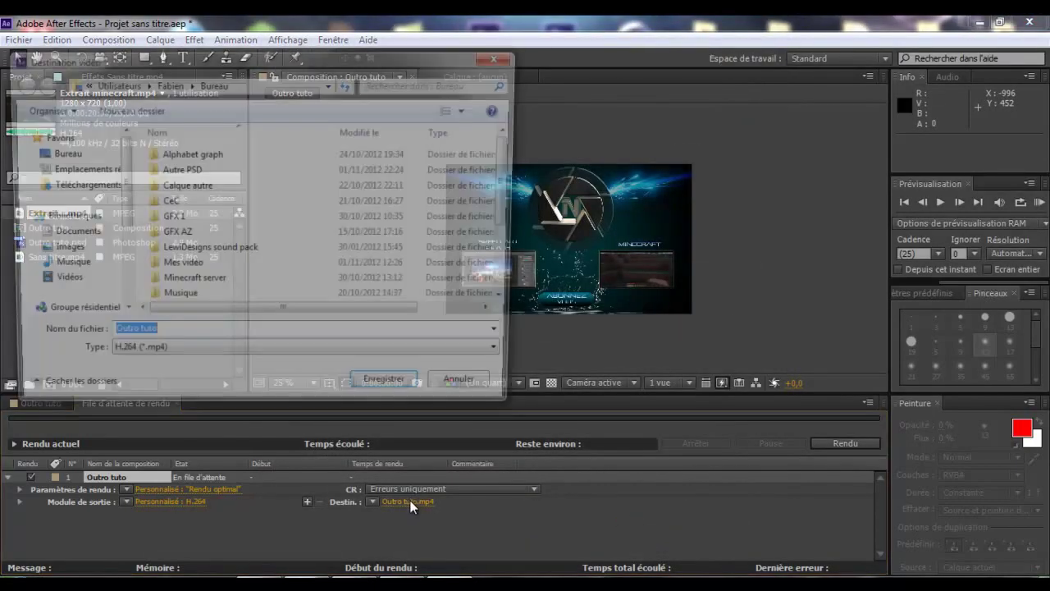
left_click(66, 155)
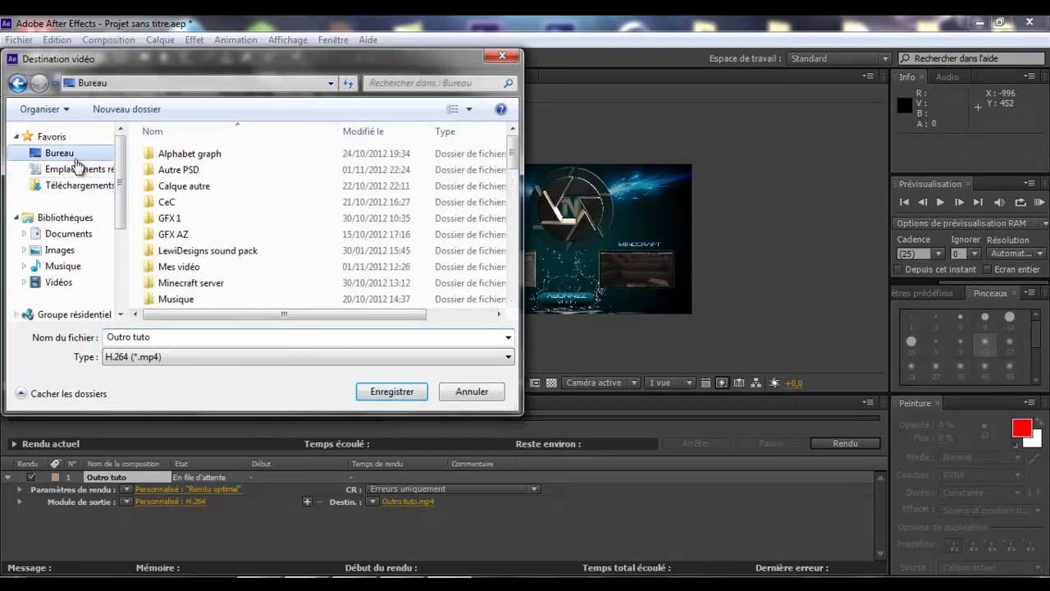
left_click(230, 340)
key("BackSpace")
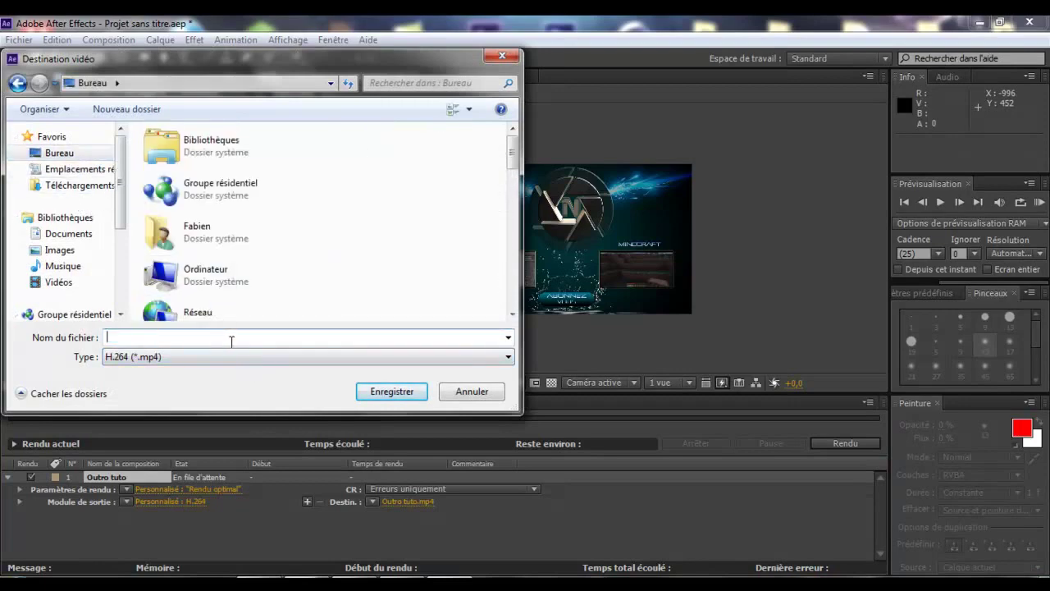
type("Outr")
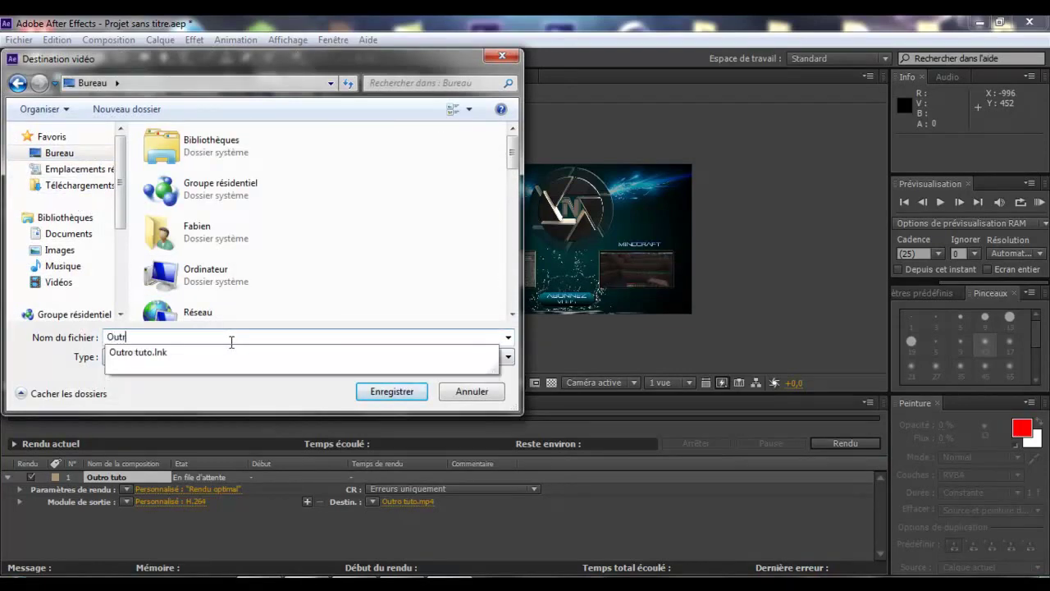
type("o fina")
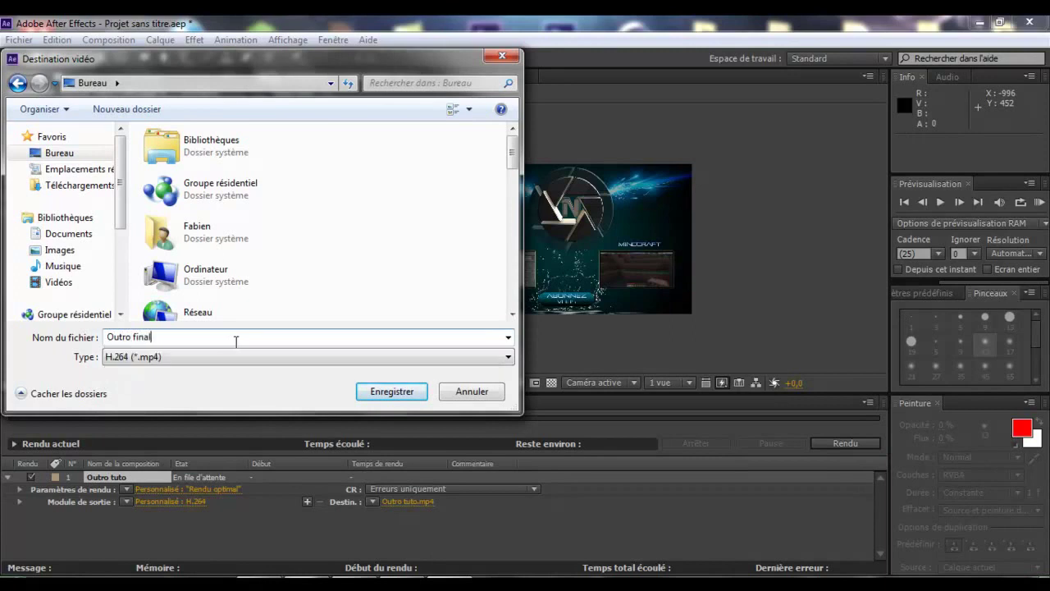
type("l")
key("Return")
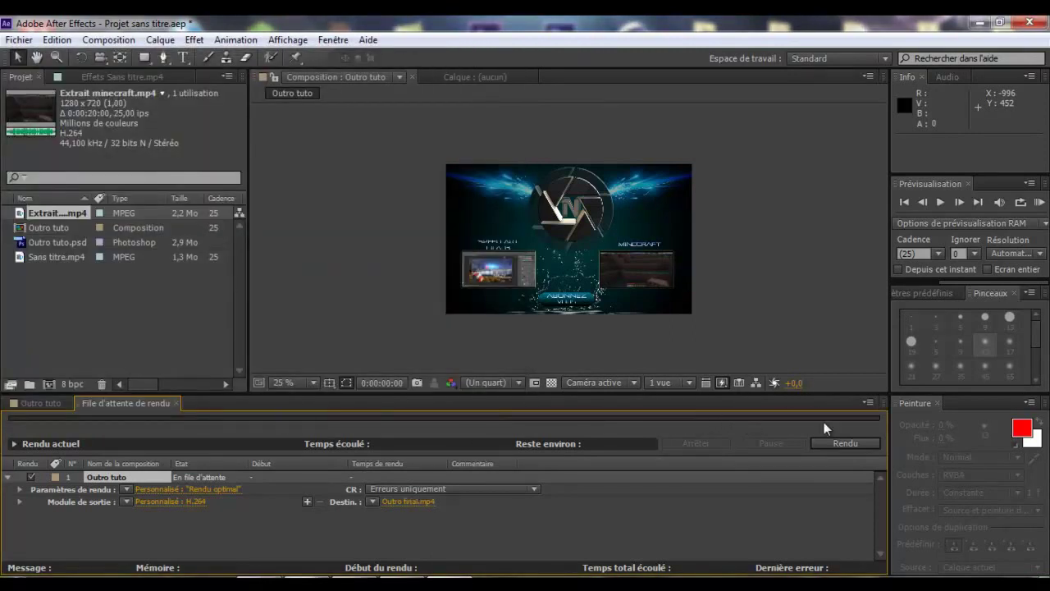
left_click(843, 441)
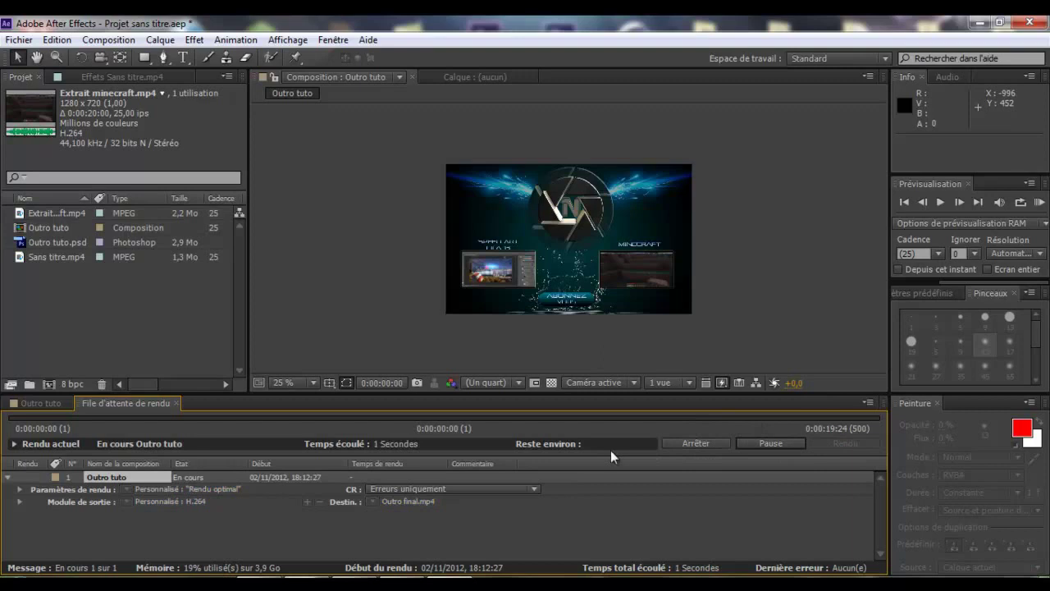
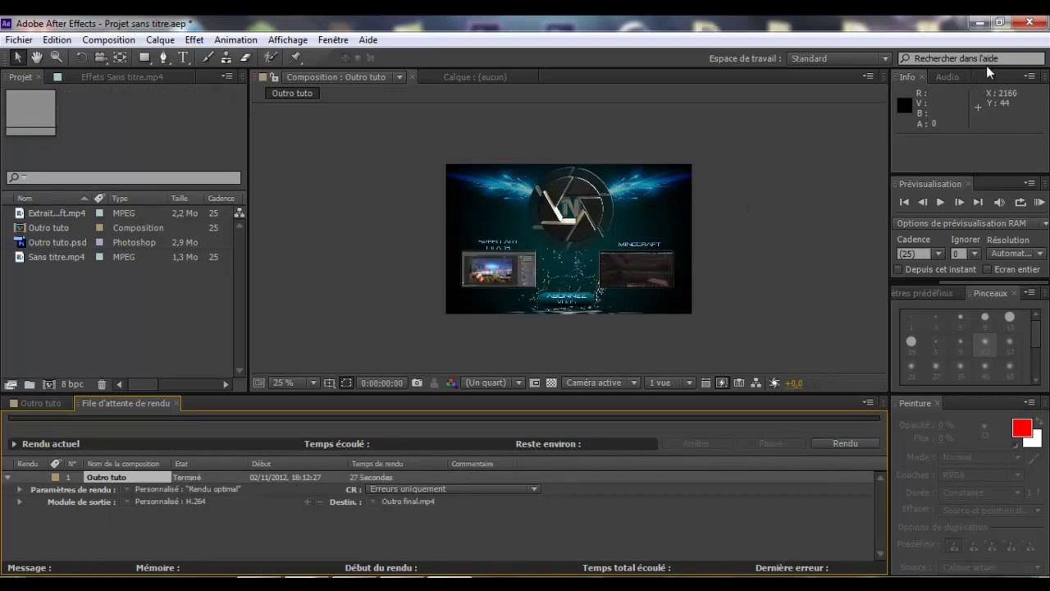
Step: Play the rendered Outro final video from the desktop in a maximized media player, and close the player
left_click(978, 23)
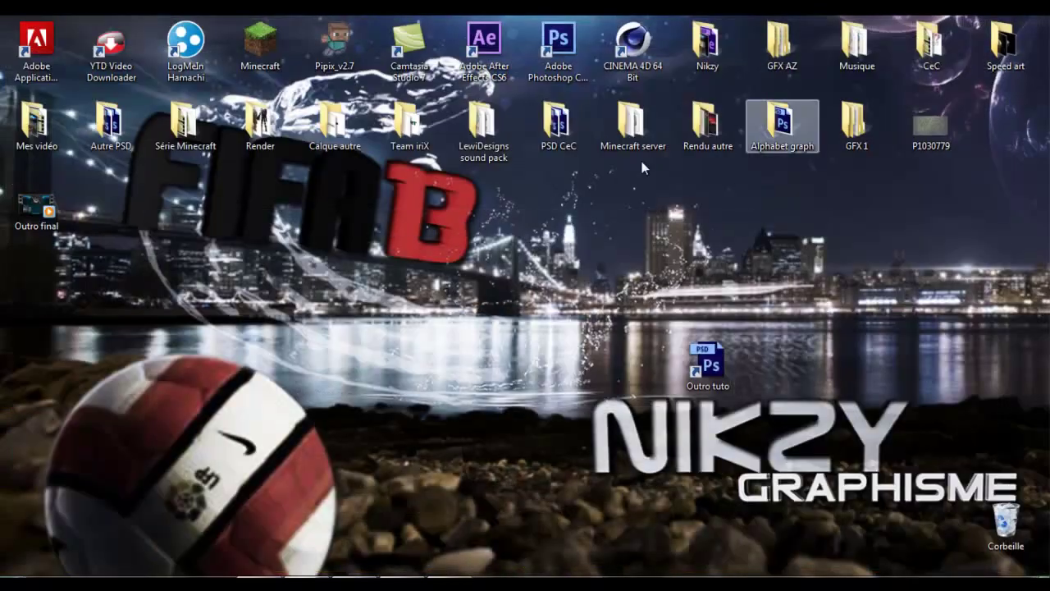
double_click(38, 206)
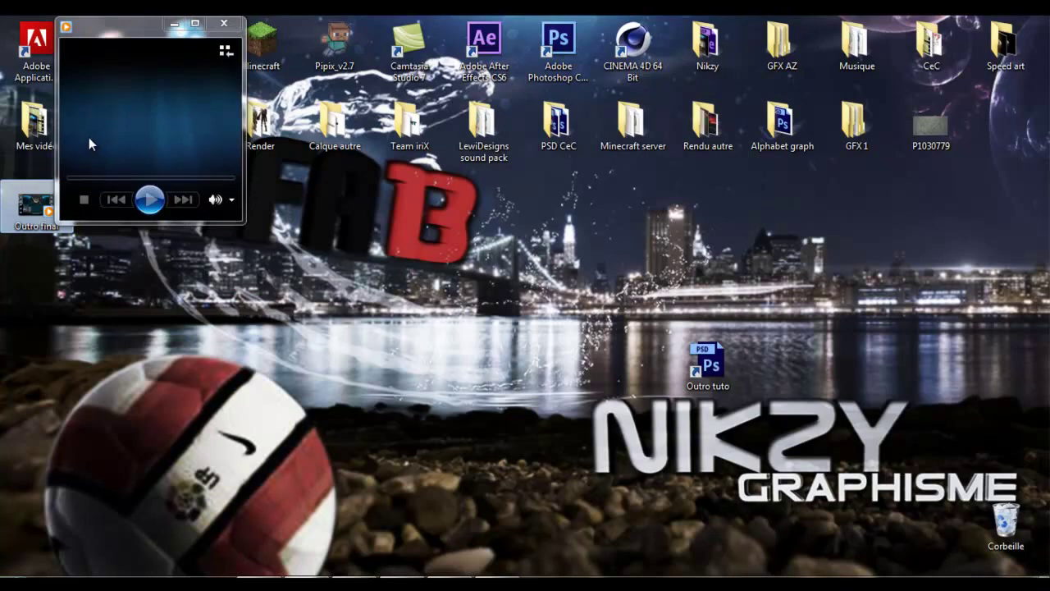
left_click(80, 137)
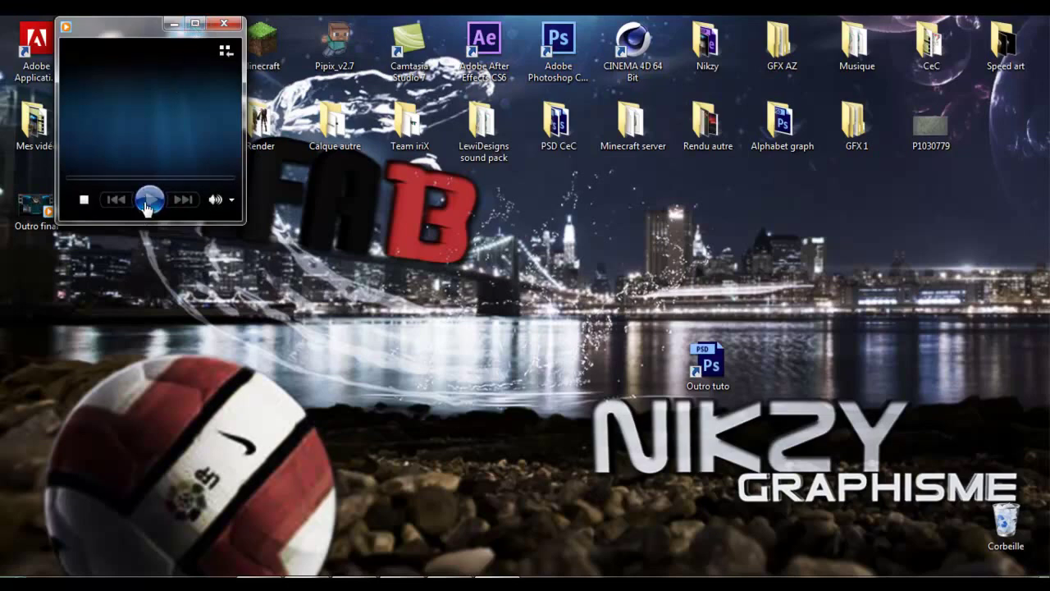
left_click(187, 24)
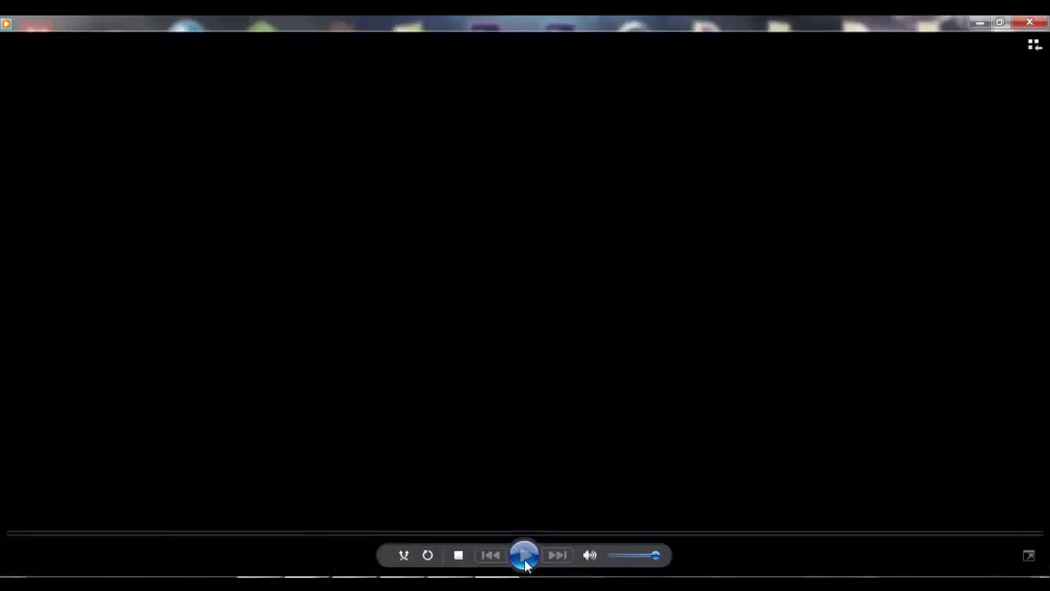
left_click(524, 556)
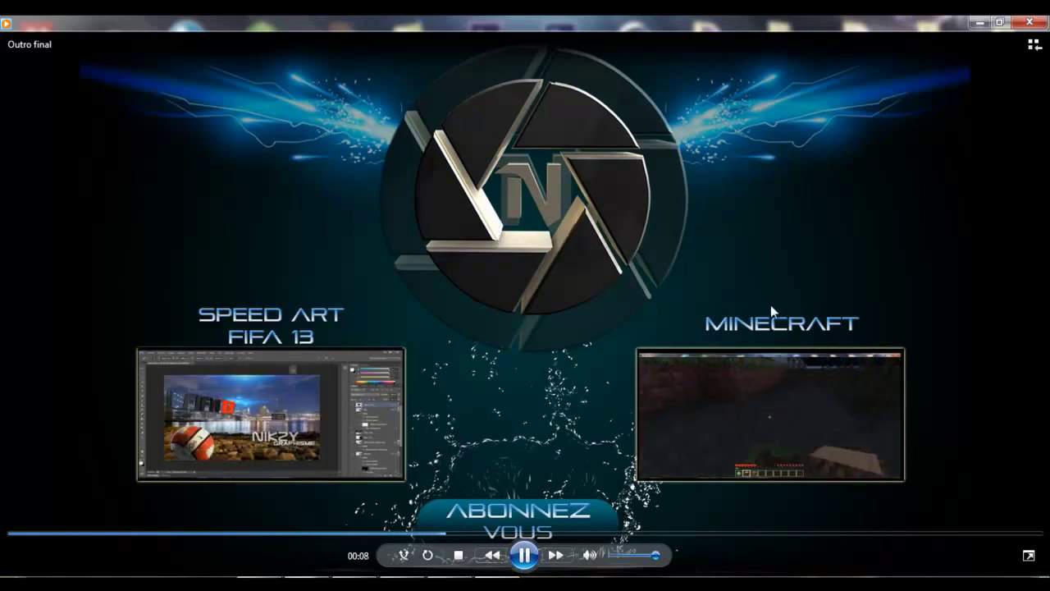
left_click(1032, 22)
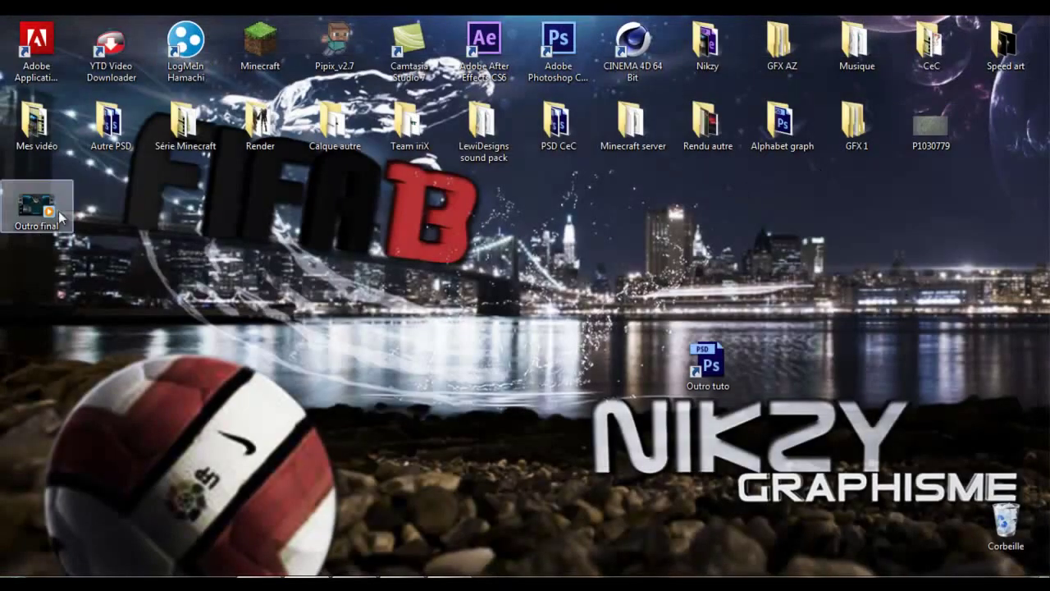
Step: Move the Outro final file lower on the desktop and switch to the browser to open the YouTube channel's video manager
left_click_drag(40, 214, 57, 337)
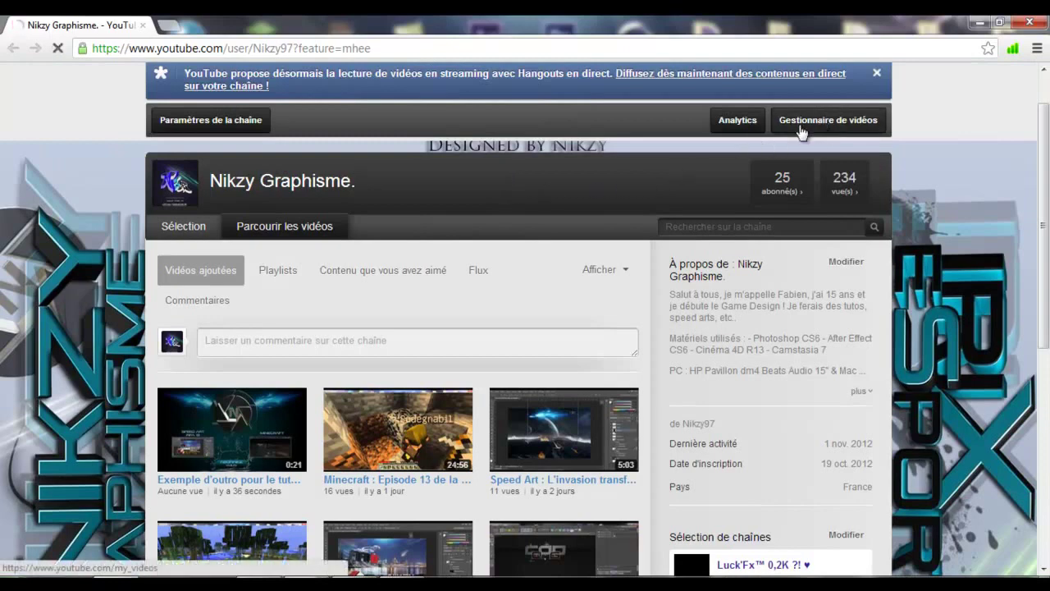
left_click(300, 223)
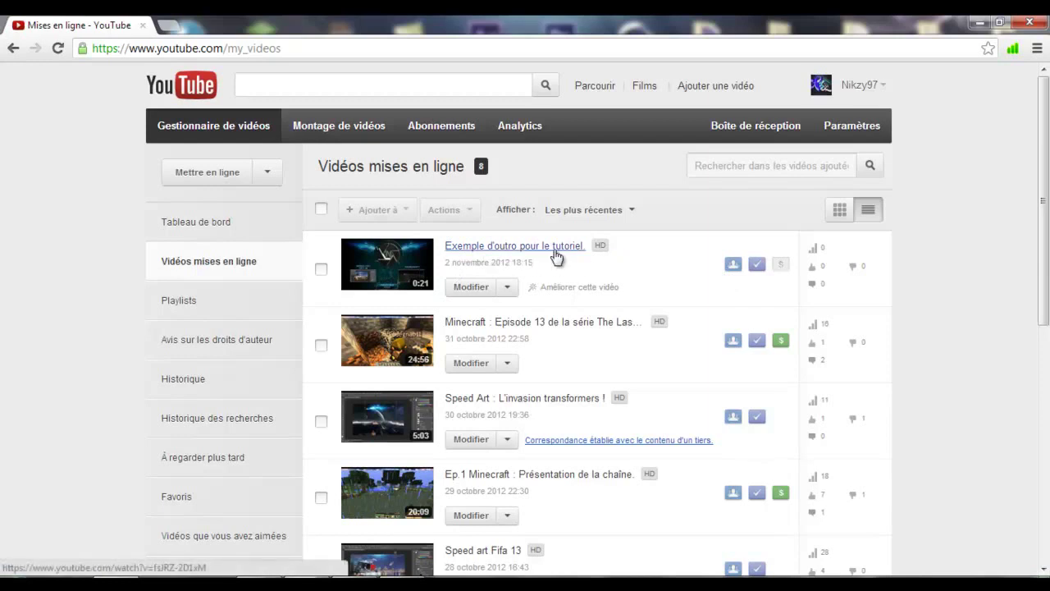
Step: Open the annotation editor for the video "Exemple d'outro pour le tutoriel." and pause its preview
left_click(470, 292)
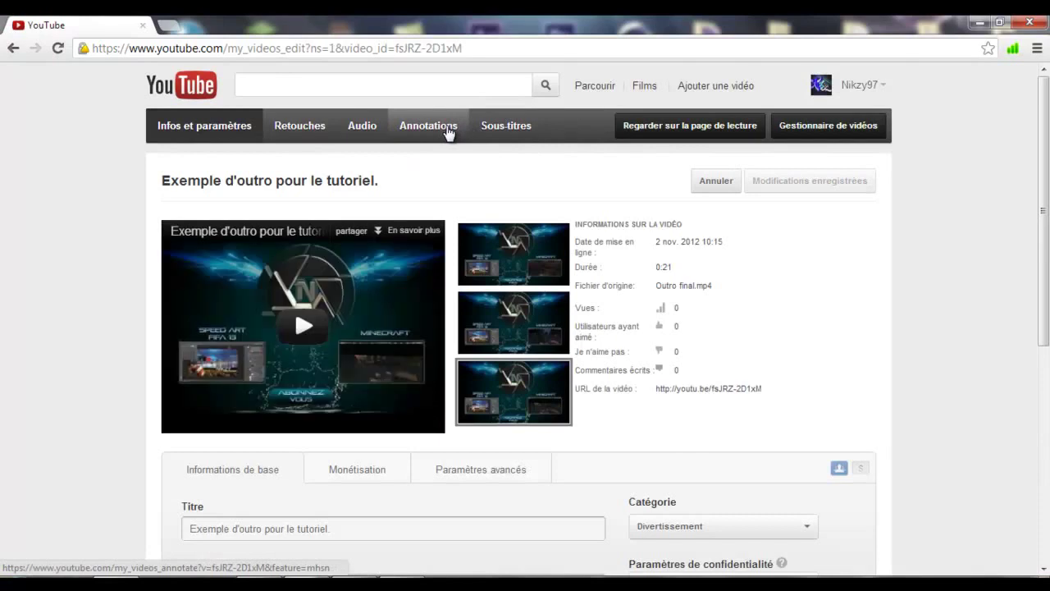
left_click(448, 131)
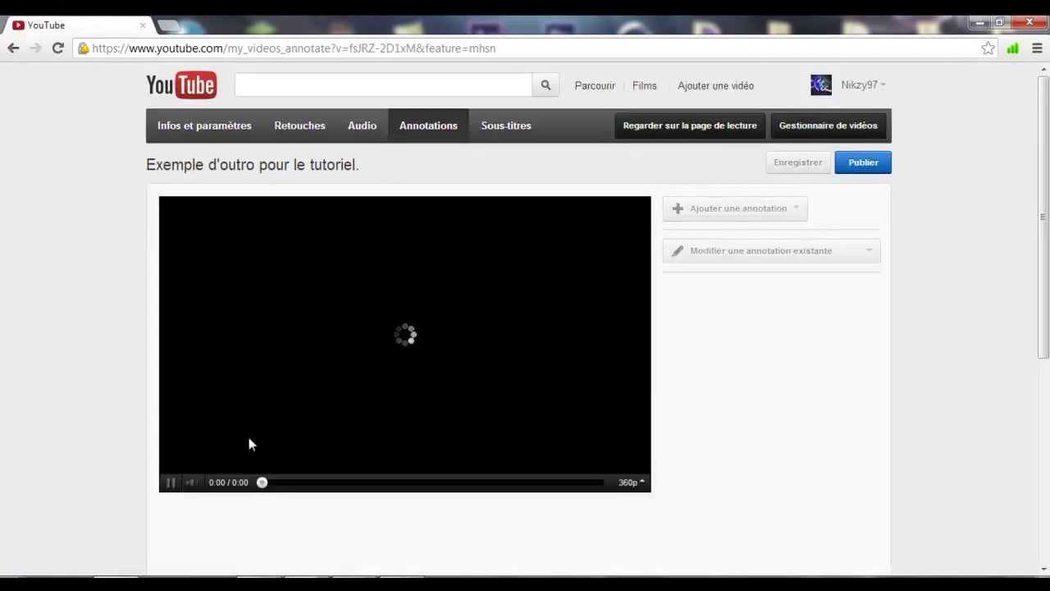
left_click(170, 484)
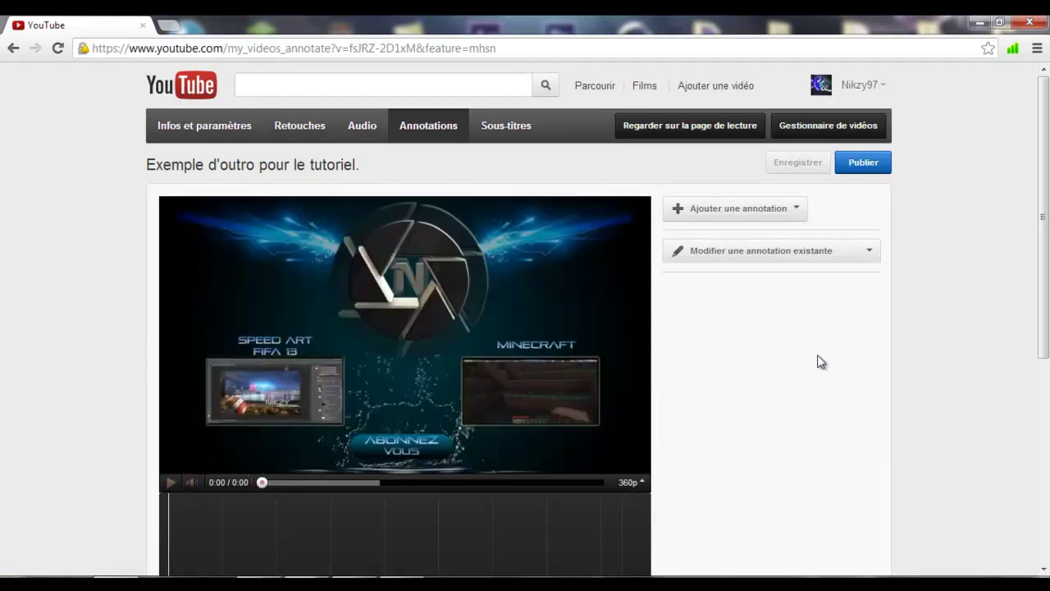
Step: Add a spotlight annotation (Effet de projecteur) and fit it over the Speed Art Fifa 13 frame
scroll(824, 320, "down", 1)
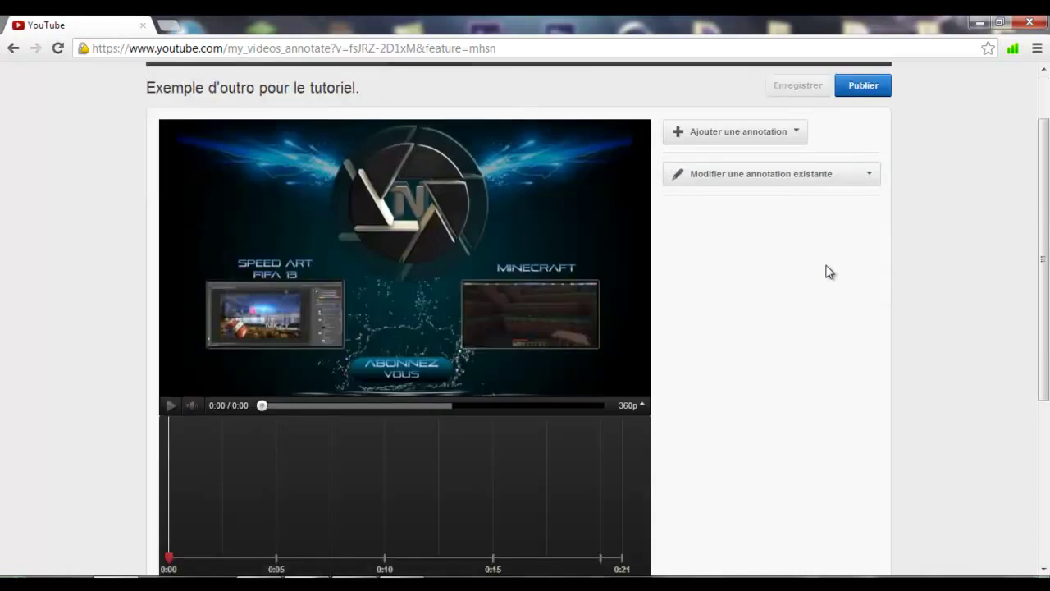
left_click(758, 134)
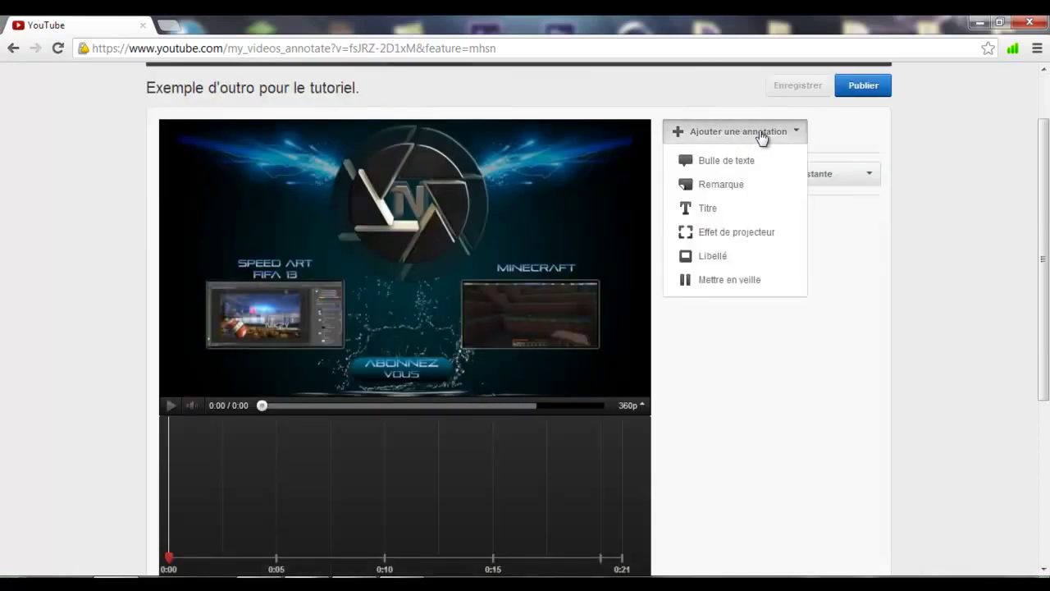
left_click(754, 232)
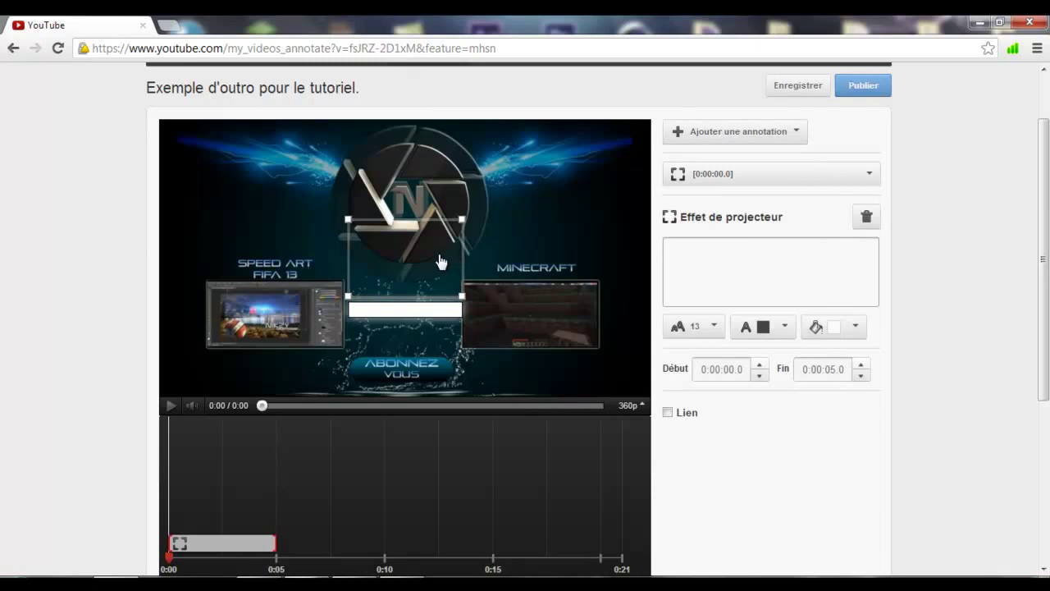
mouse_move(424, 270)
left_mouse_down()
mouse_move(276, 321)
mouse_move(296, 314)
left_mouse_up()
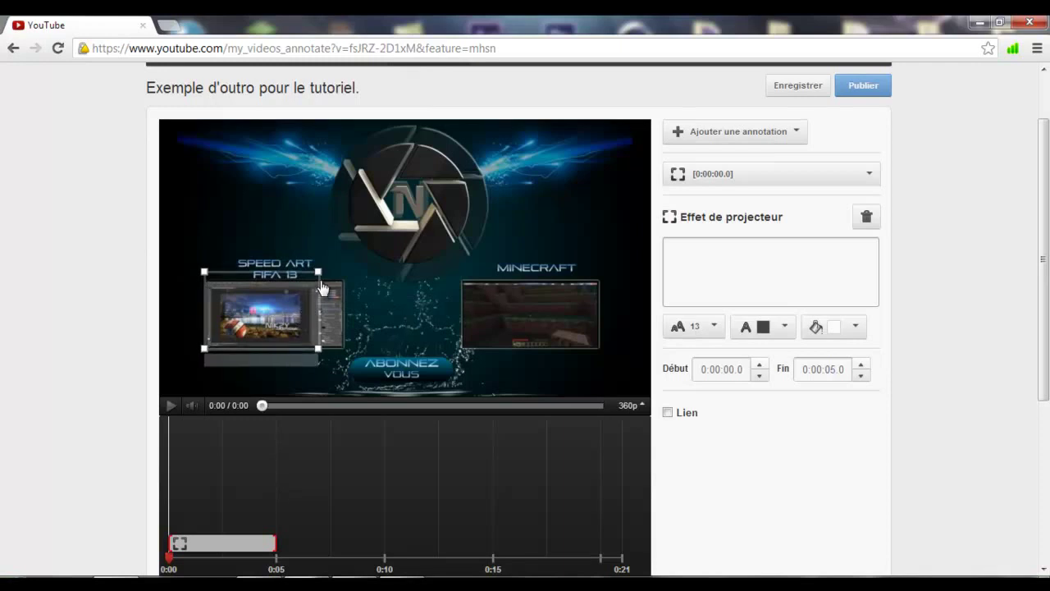
mouse_move(316, 276)
left_mouse_down()
mouse_move(332, 286)
mouse_move(317, 279)
left_mouse_up()
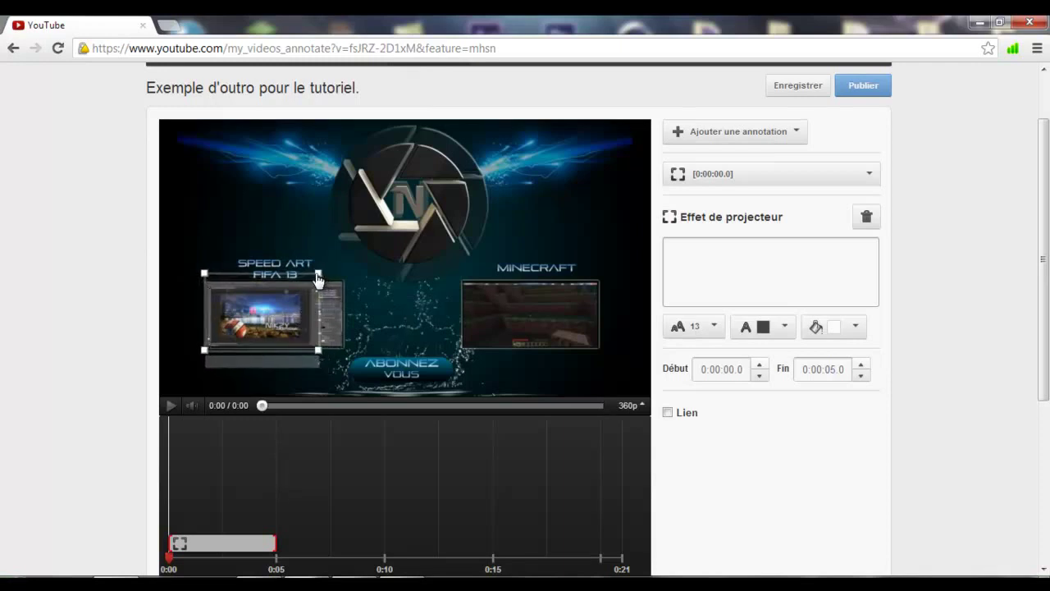
left_click_drag(282, 310, 283, 309)
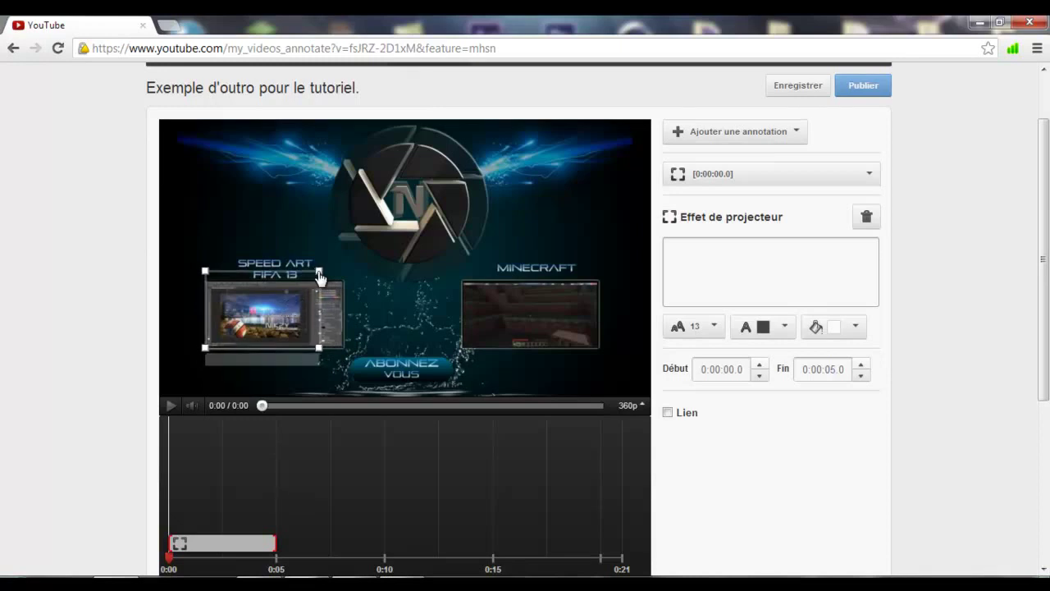
left_click_drag(318, 271, 343, 282)
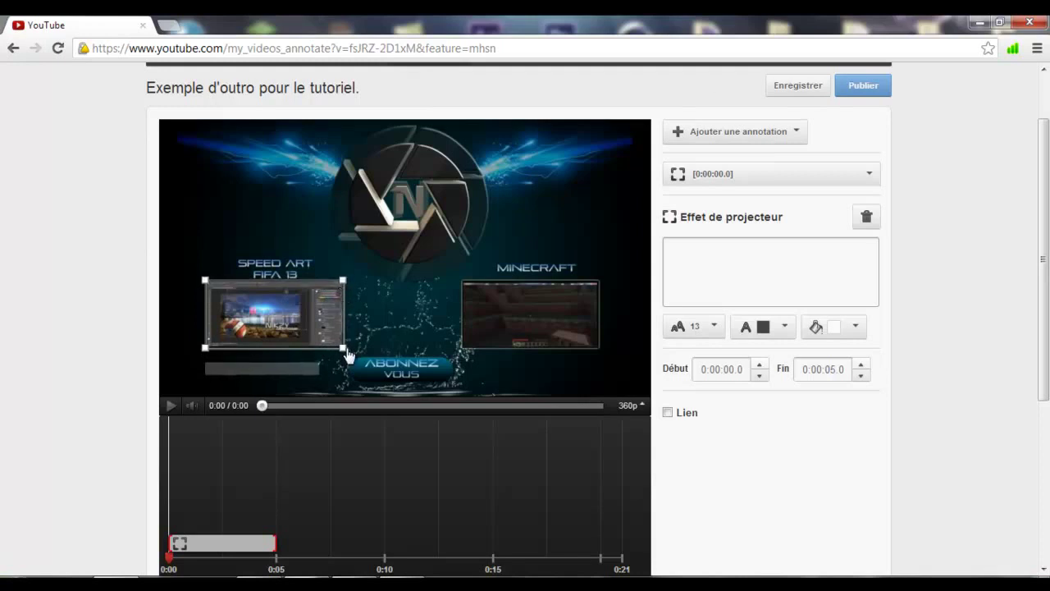
left_click_drag(348, 354, 348, 354)
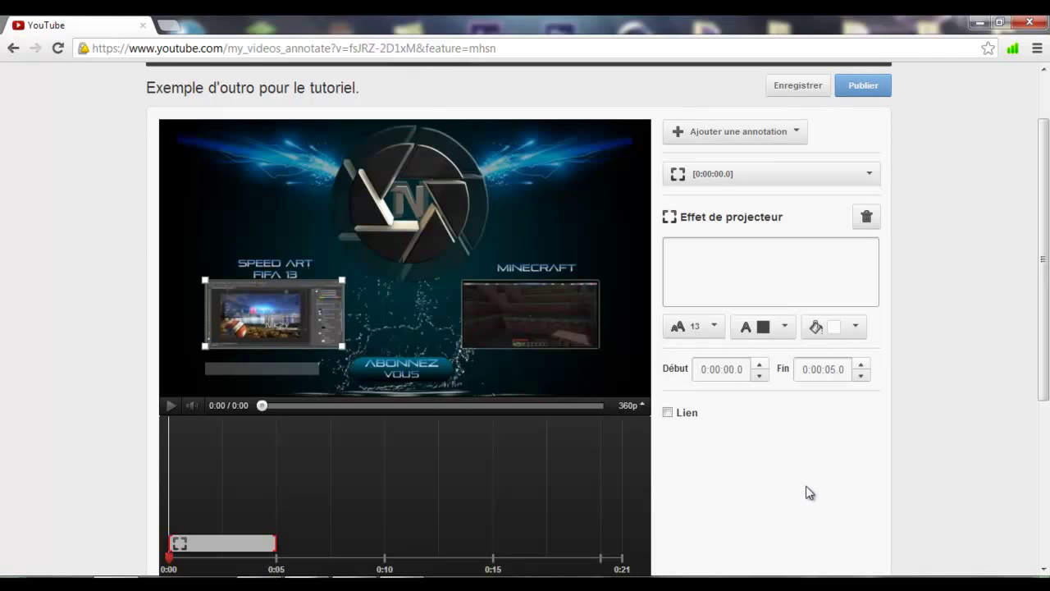
Step: Set the Speed Art spotlight's end time to 0:00:20.0 and enable a link of type Vidéo for it
left_click(667, 413)
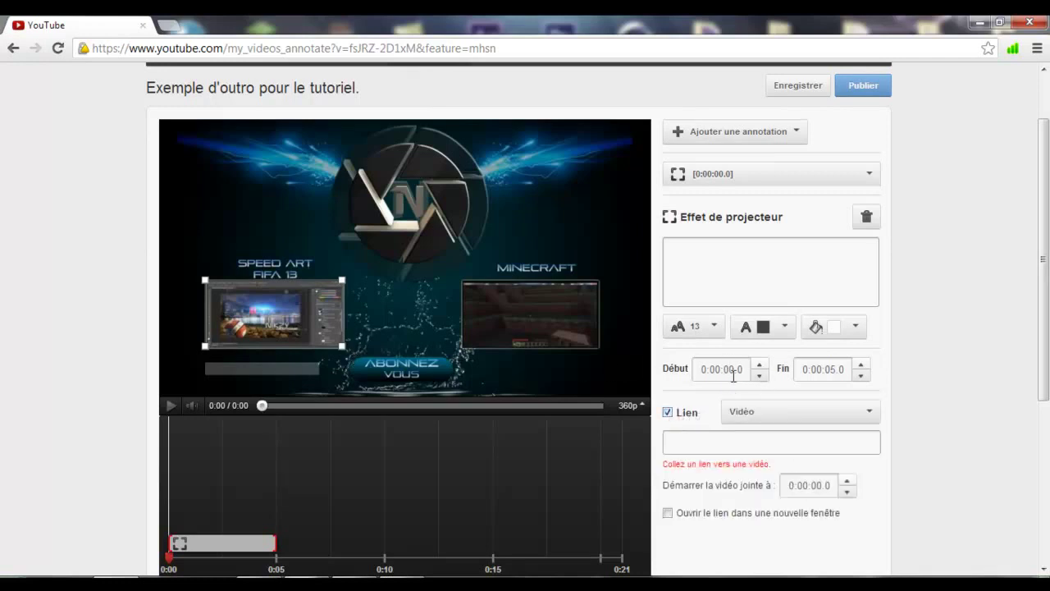
double_click(832, 369)
type("20")
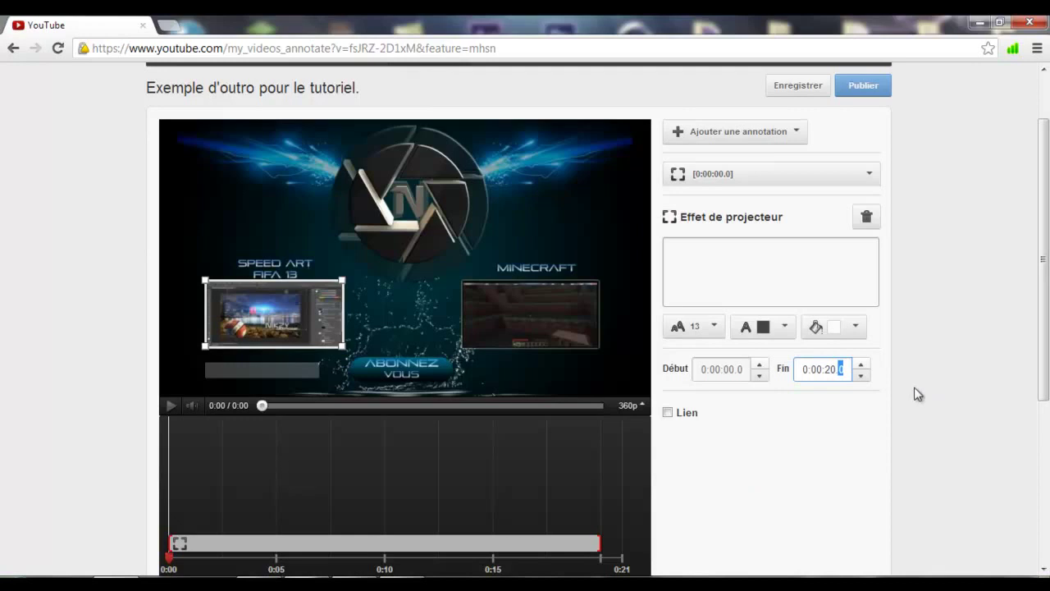
left_click(668, 413)
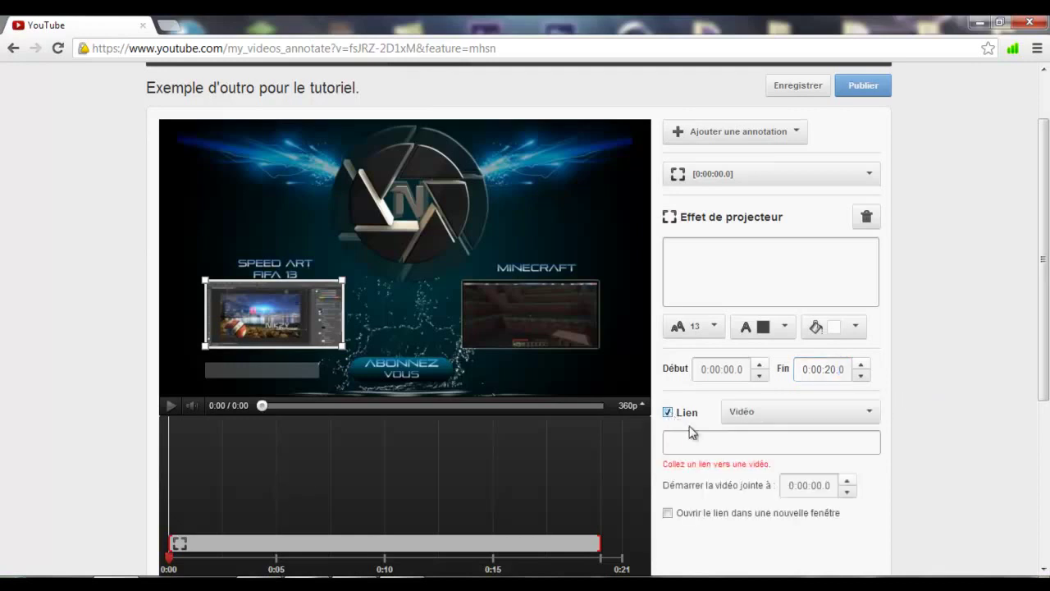
Step: In a new browser tab, go to the YouTube video manager and open the "Speed art Fifa 13" video
left_click(169, 24)
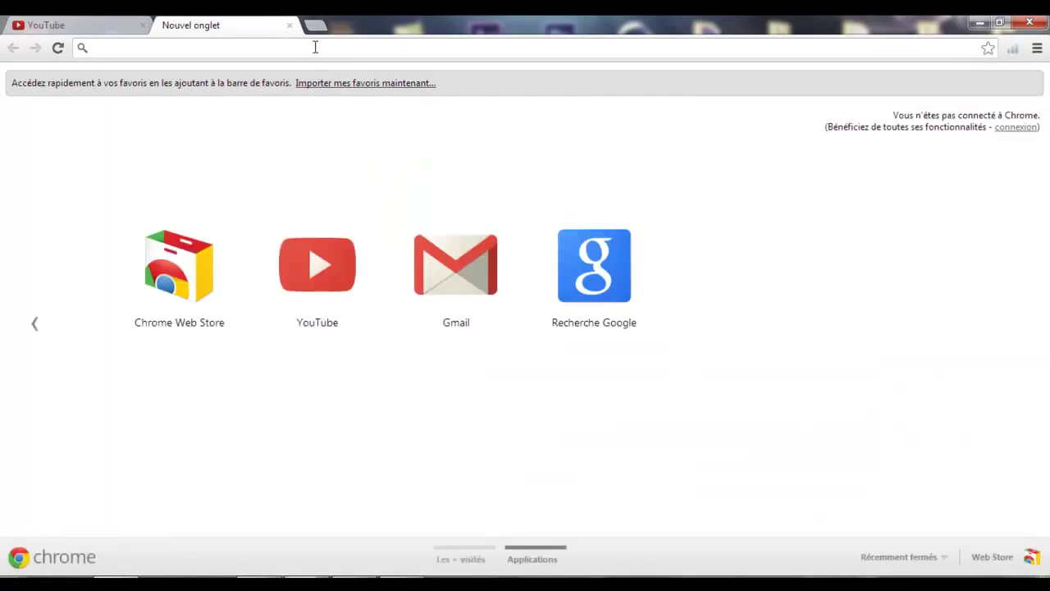
left_click(320, 274)
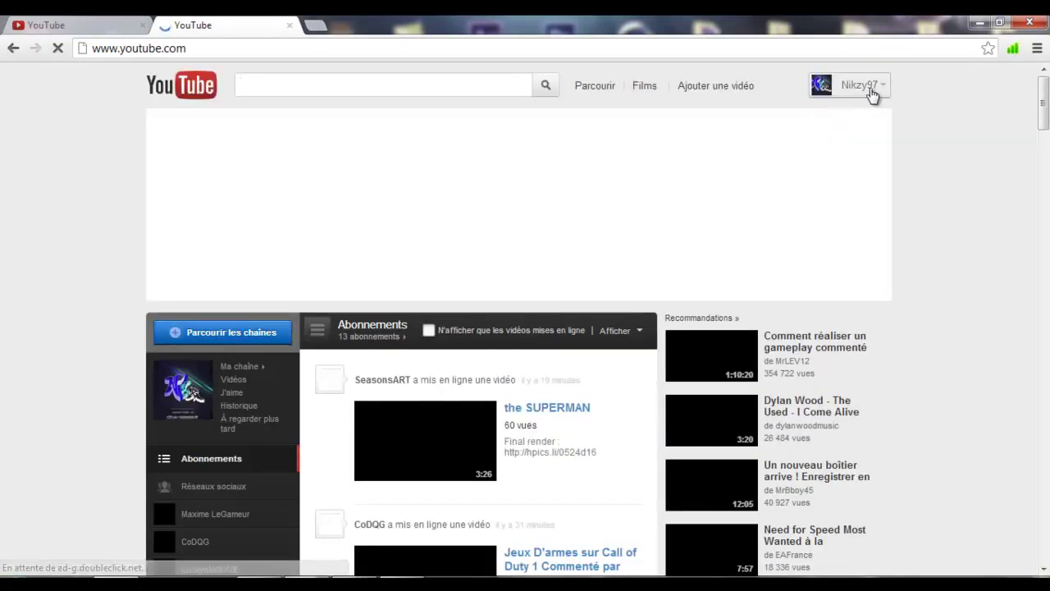
left_click(859, 86)
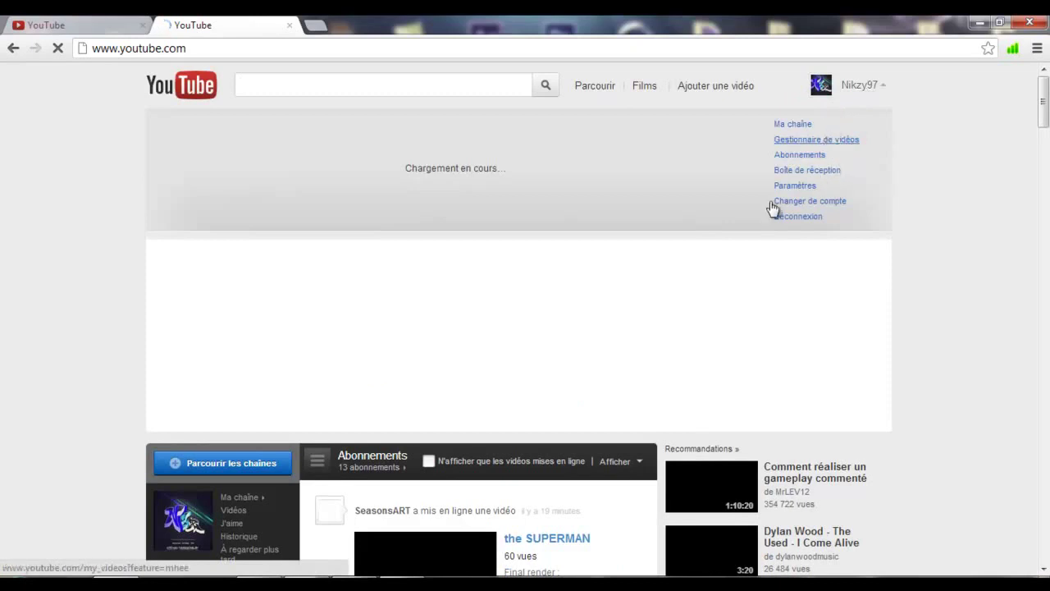
left_click(843, 143)
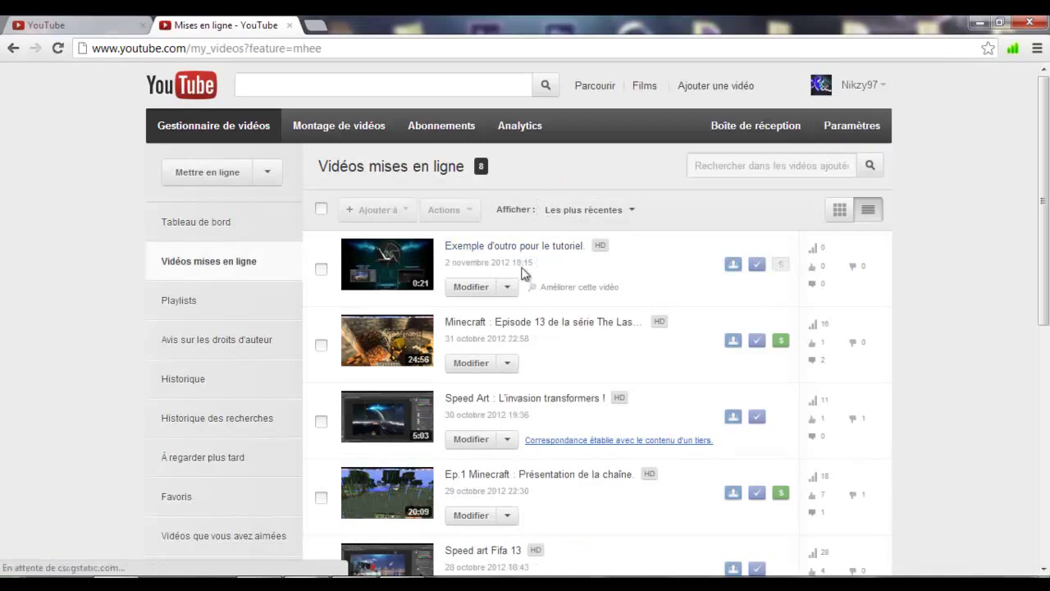
scroll(533, 320, "down", 1)
scroll(573, 363, "down", 1)
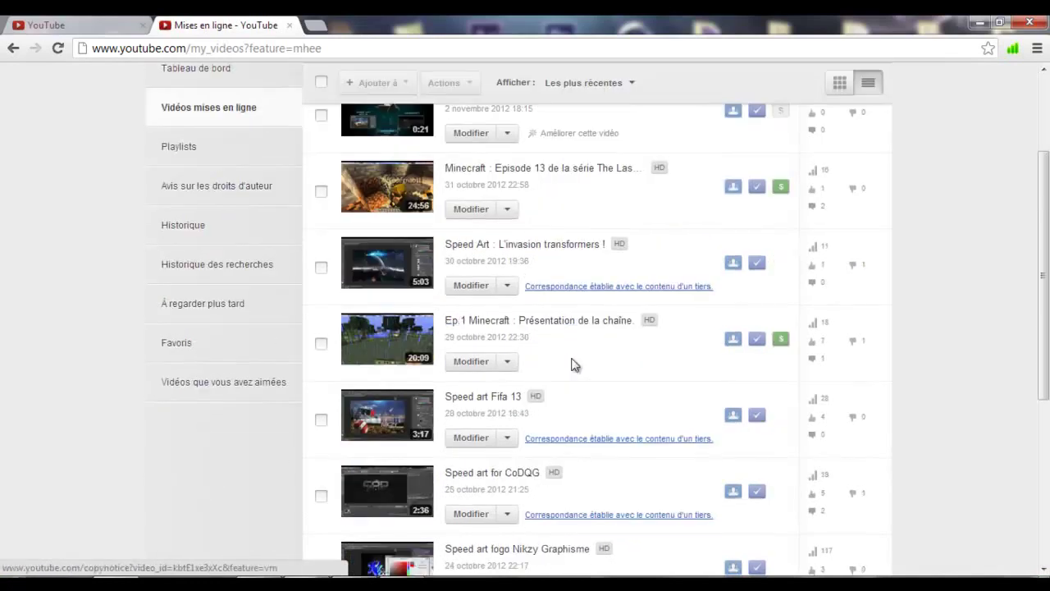
left_click(513, 401)
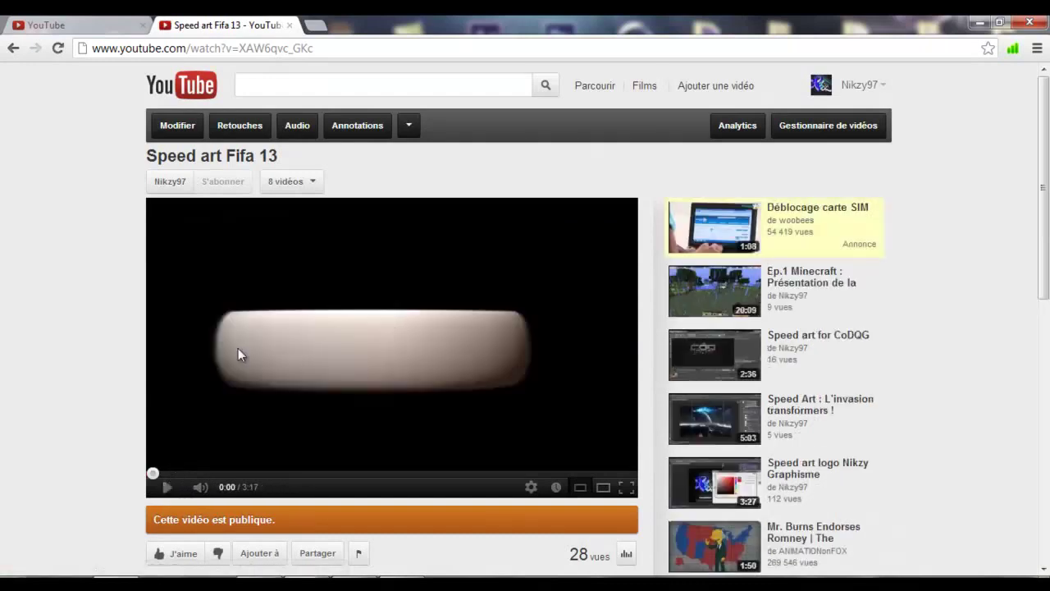
Step: Copy the Speed art Fifa 13 video's URL and paste it as the spotlight annotation's video link
left_click(361, 46)
key("ctrl+c")
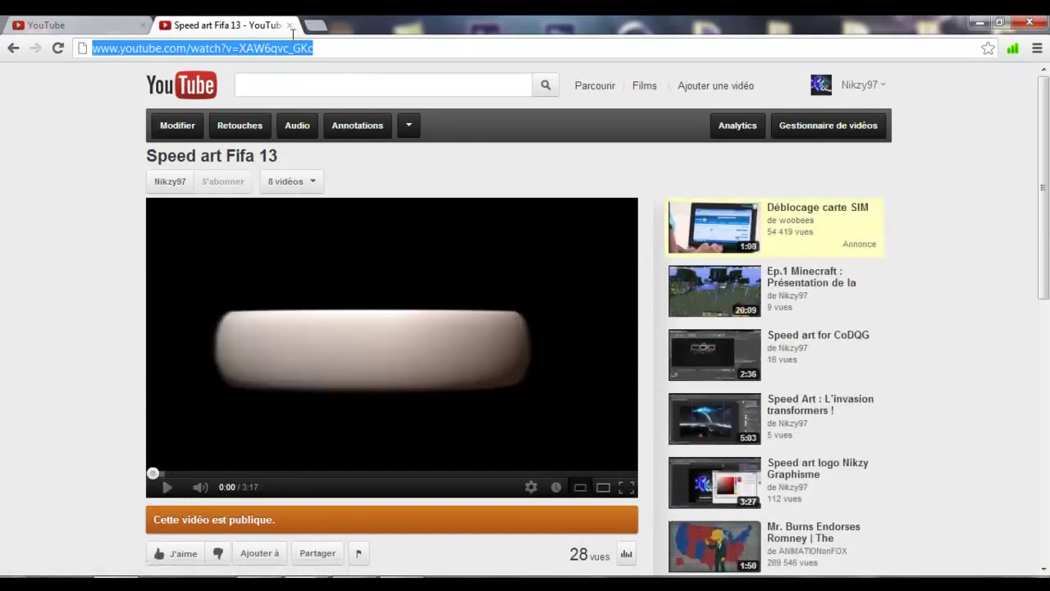
key("ctrl+shift+Tab")
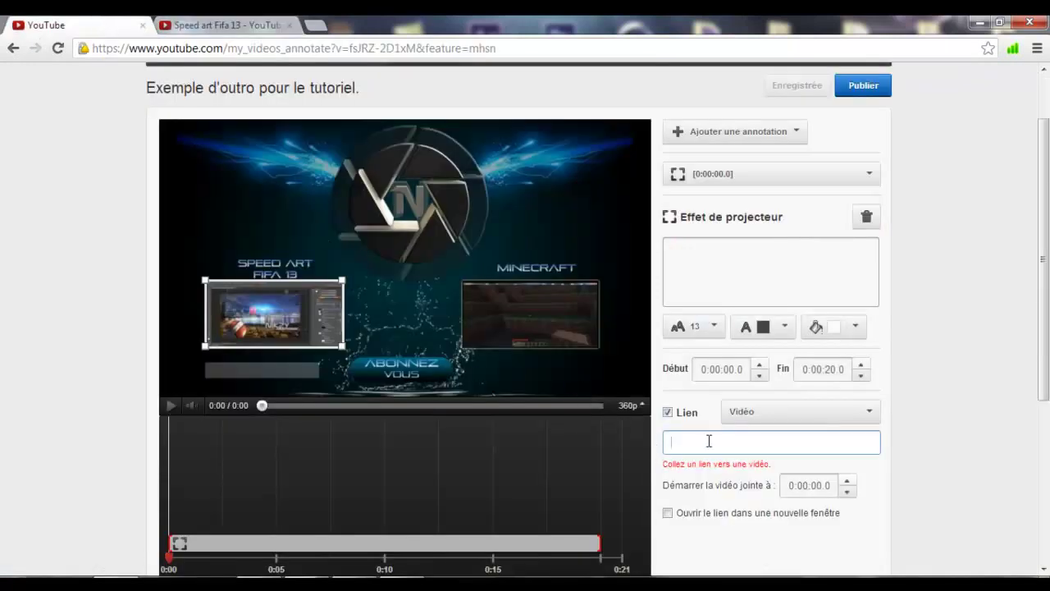
key("ctrl+v")
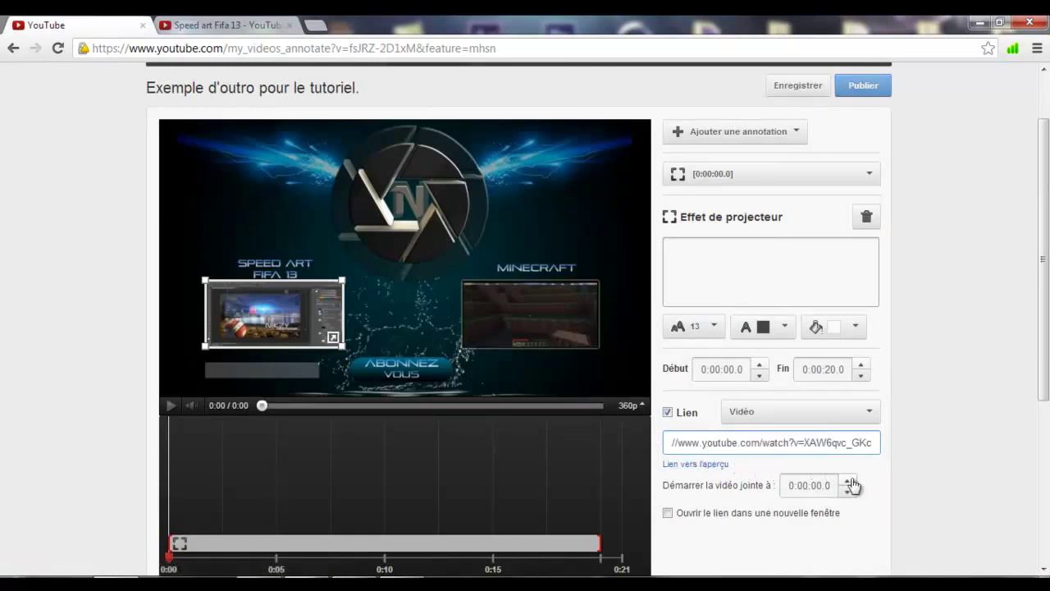
Step: Add a second spotlight annotation (Effet de projecteur) and fit it over the Minecraft frame
scroll(846, 478, "down", 1)
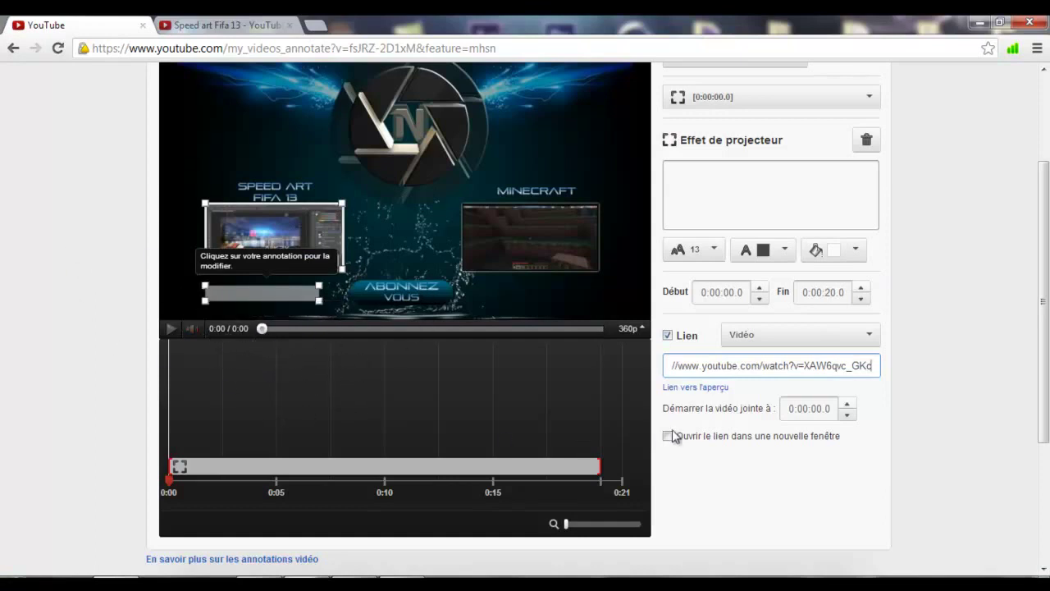
scroll(677, 431, "up", 1)
scroll(683, 432, "down", 1)
scroll(852, 455, "up", 2)
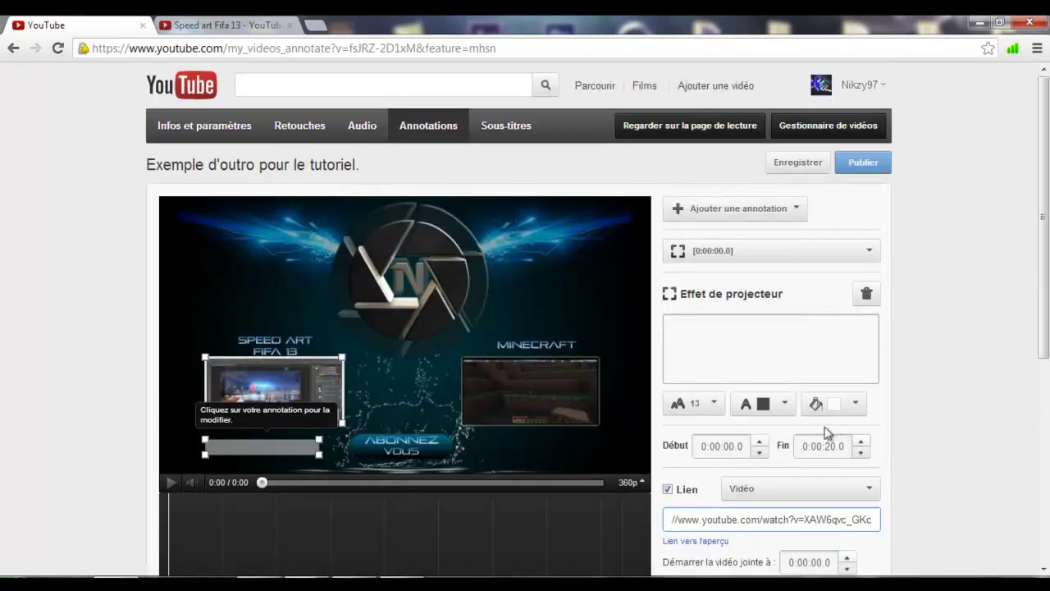
left_click(786, 212)
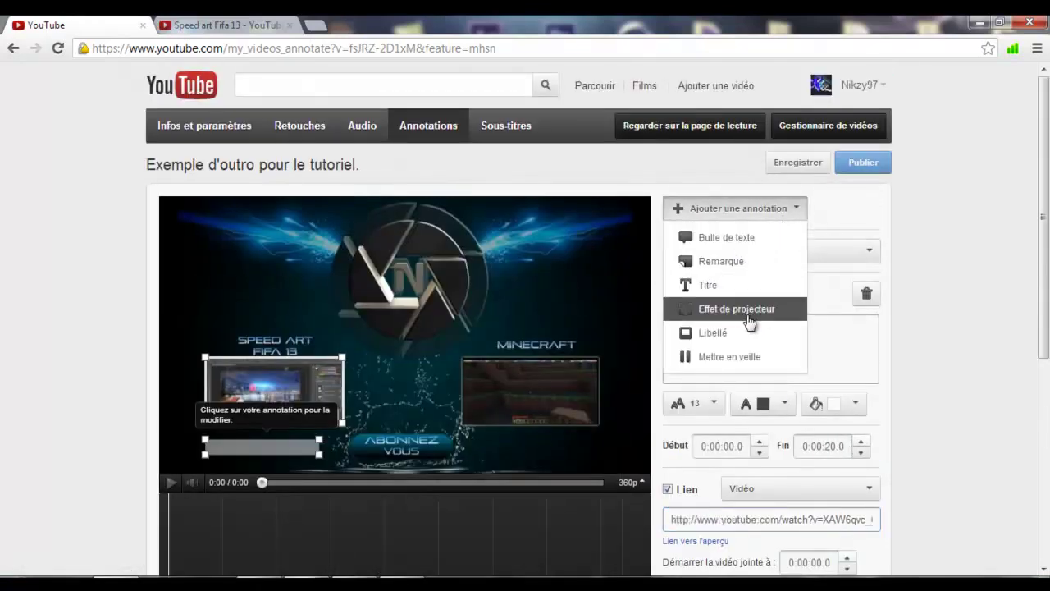
left_click(748, 316)
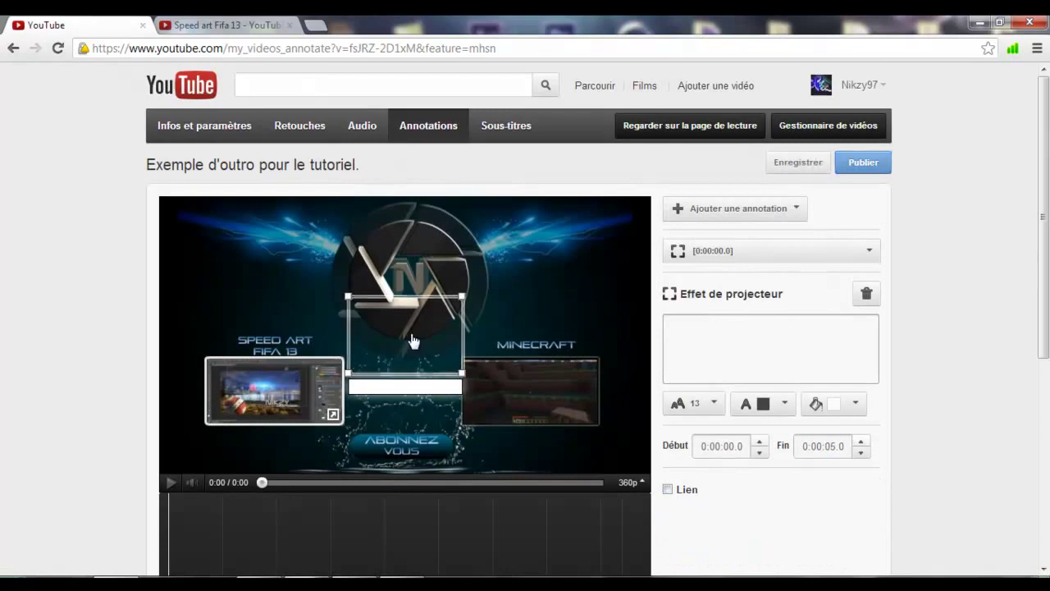
left_click_drag(448, 358, 521, 386)
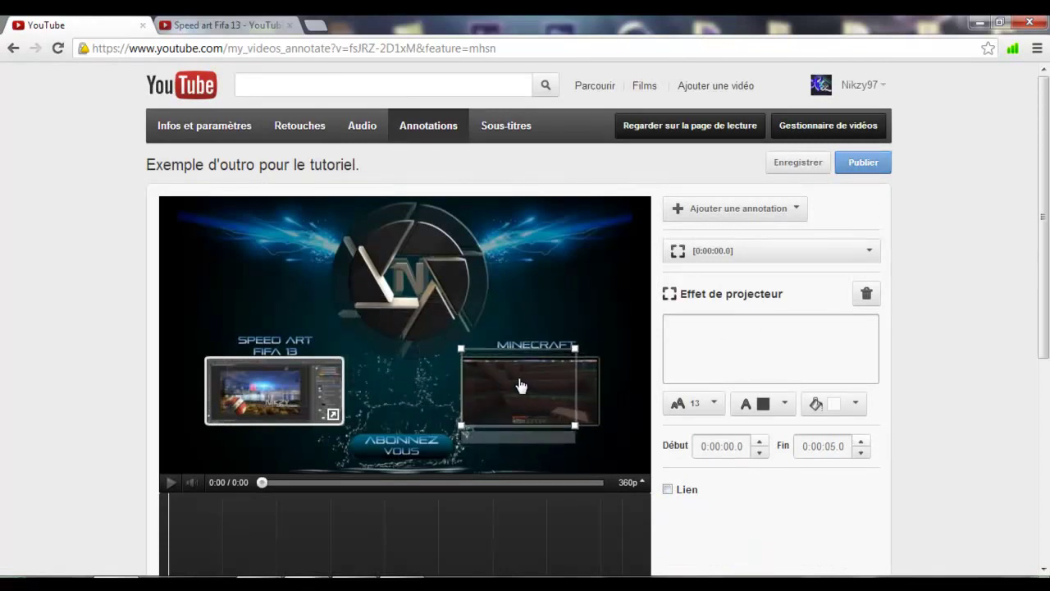
left_click_drag(575, 351, 600, 366)
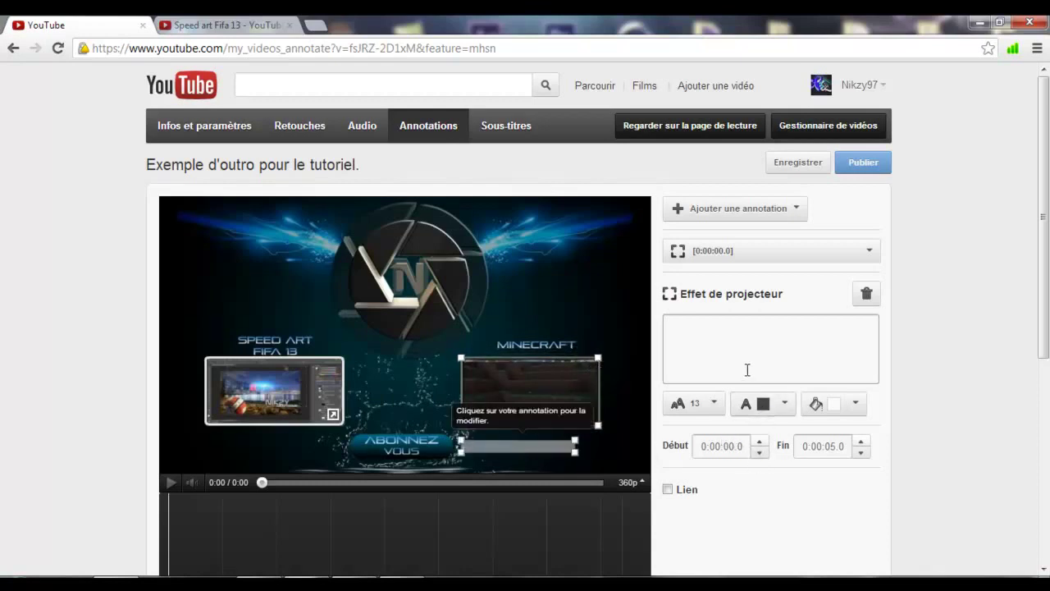
Step: Go back to the uploaded videos list, open "Ep.1 Minecraft : Présentation de la chaîne." and mute it
left_click(176, 25)
left_click(14, 48)
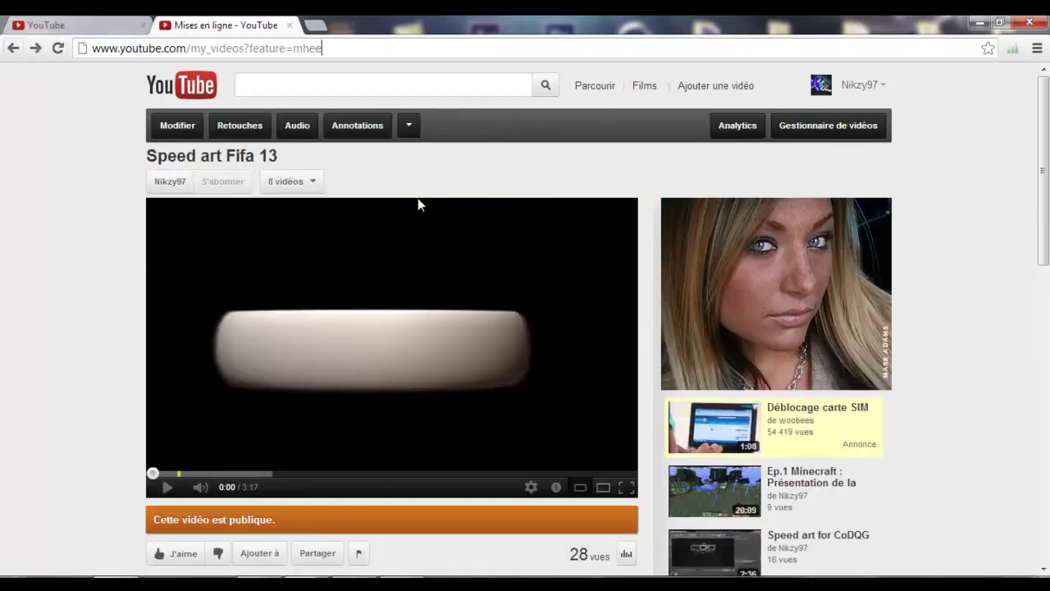
scroll(506, 201, "down", 1)
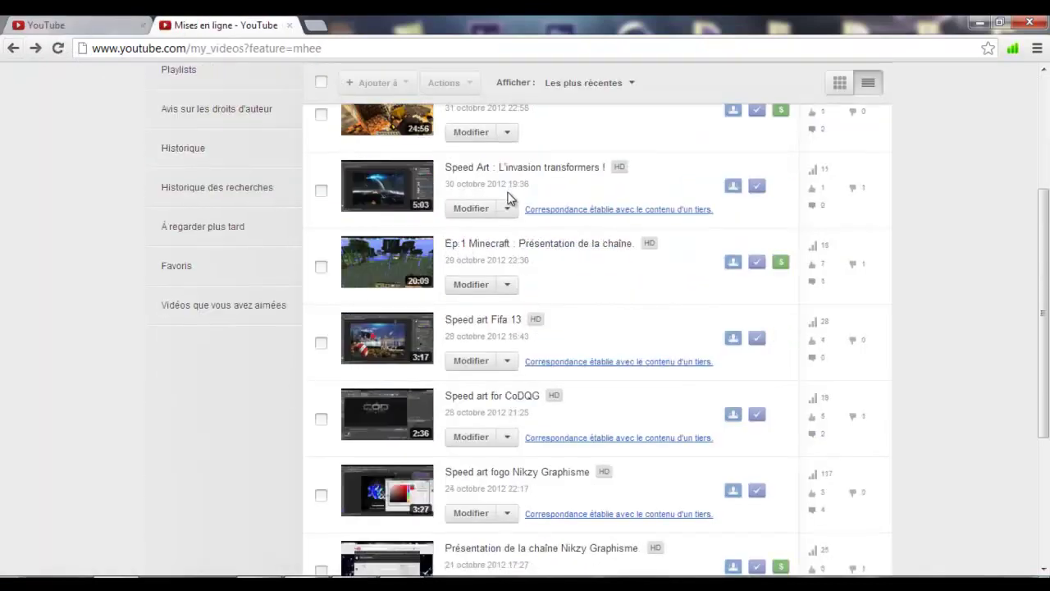
left_click(498, 254)
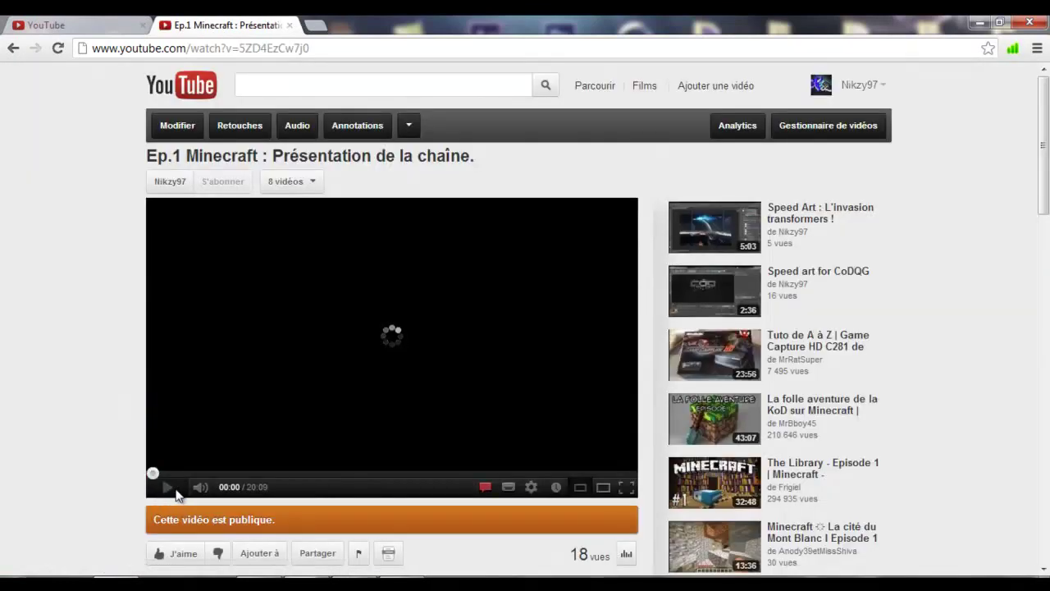
left_click(200, 488)
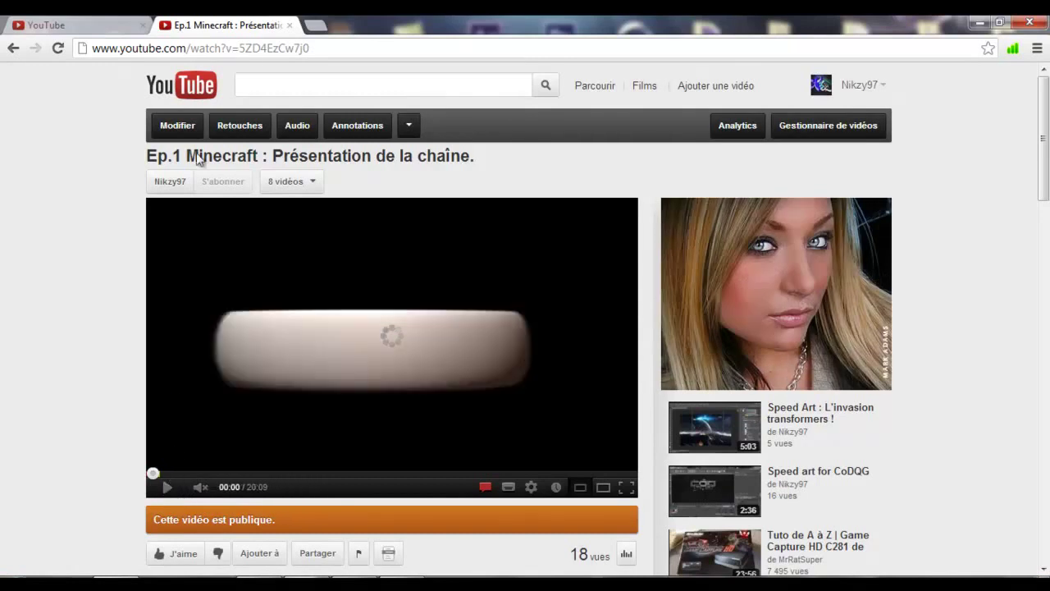
Step: Copy the Ep.1 Minecraft video's URL and return to the end time setting of the Minecraft spotlight in the annotation editor
left_click(340, 49)
key("ctrl+c")
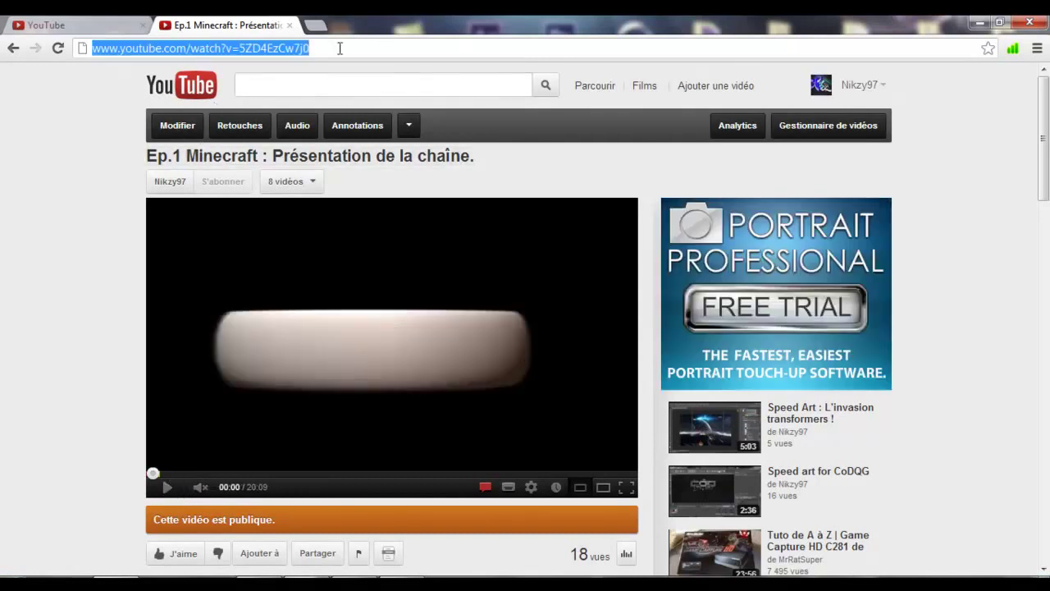
key("ctrl+Tab")
scroll(796, 384, "down", 2)
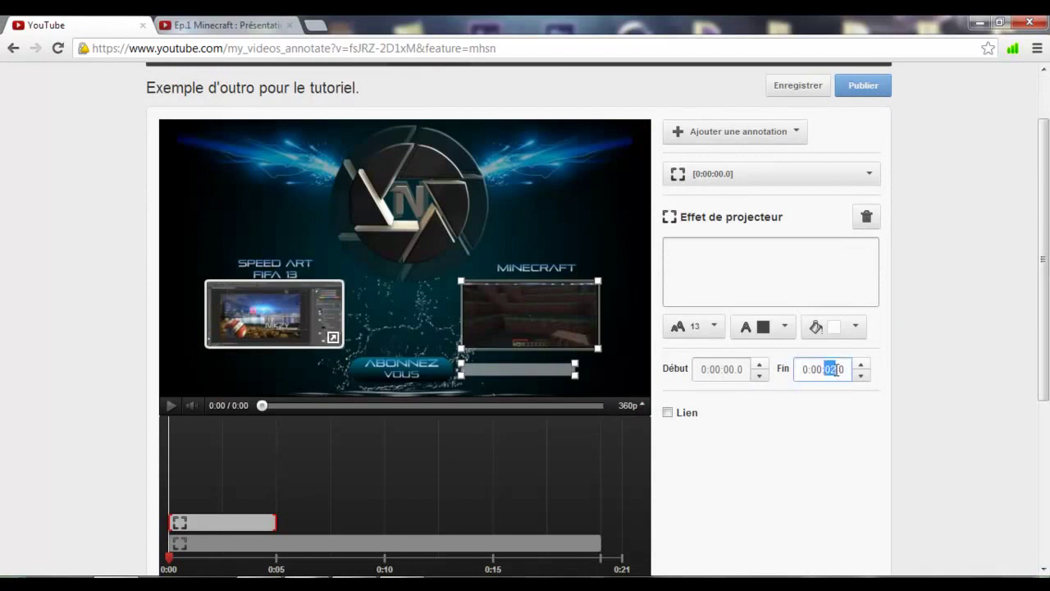
Step: Set the Minecraft spotlight's end time to 0:00:20.0, enable its link and paste the copied Ep.1 Minecraft video URL
type("20")
left_click(669, 412)
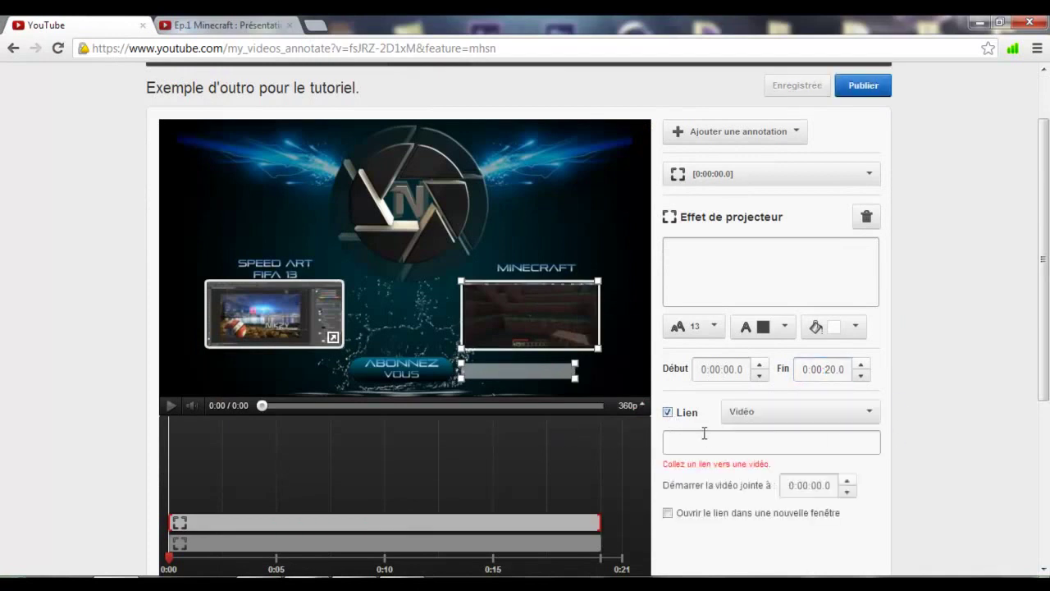
left_click(710, 443)
key("ctrl+v")
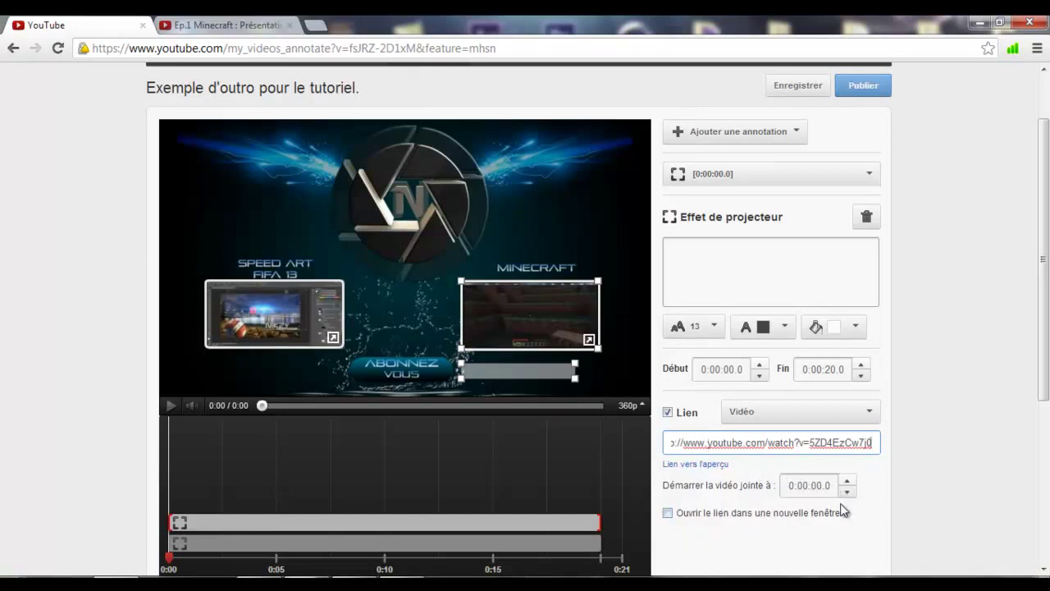
Step: Add a third spotlight annotation (Effet de projecteur) and fit it over the "Abonnez vous" button
scroll(691, 346, "up", 2)
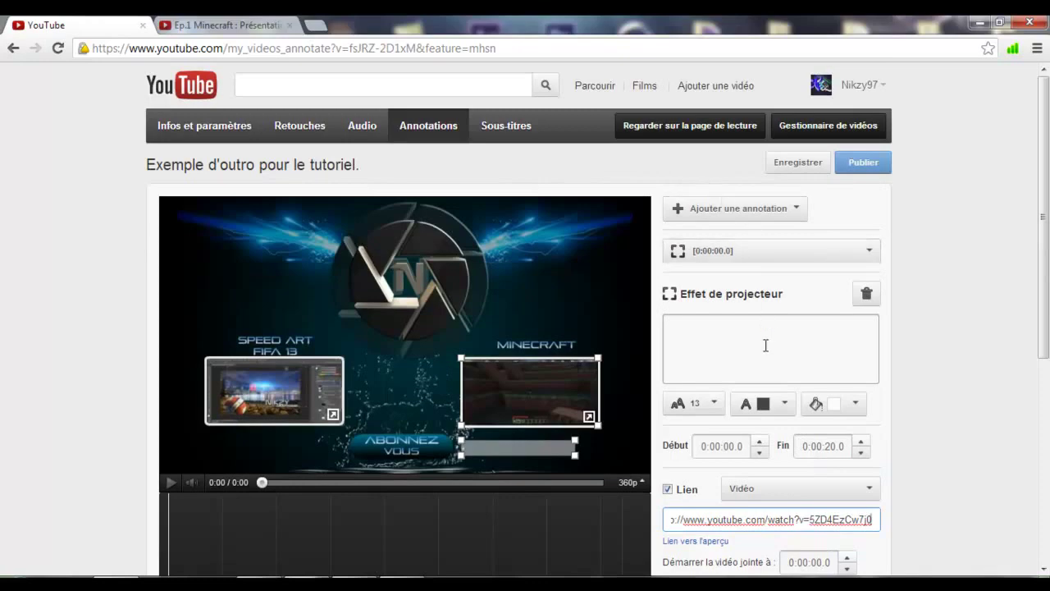
scroll(784, 360, "down", 1)
scroll(821, 168, "up", 1)
left_click(780, 209)
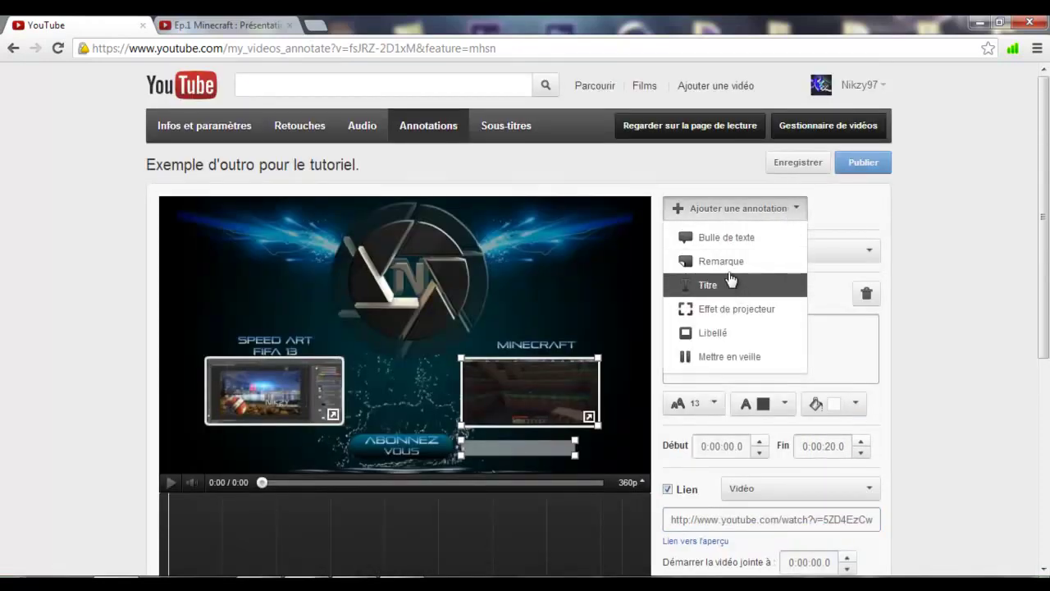
left_click(742, 310)
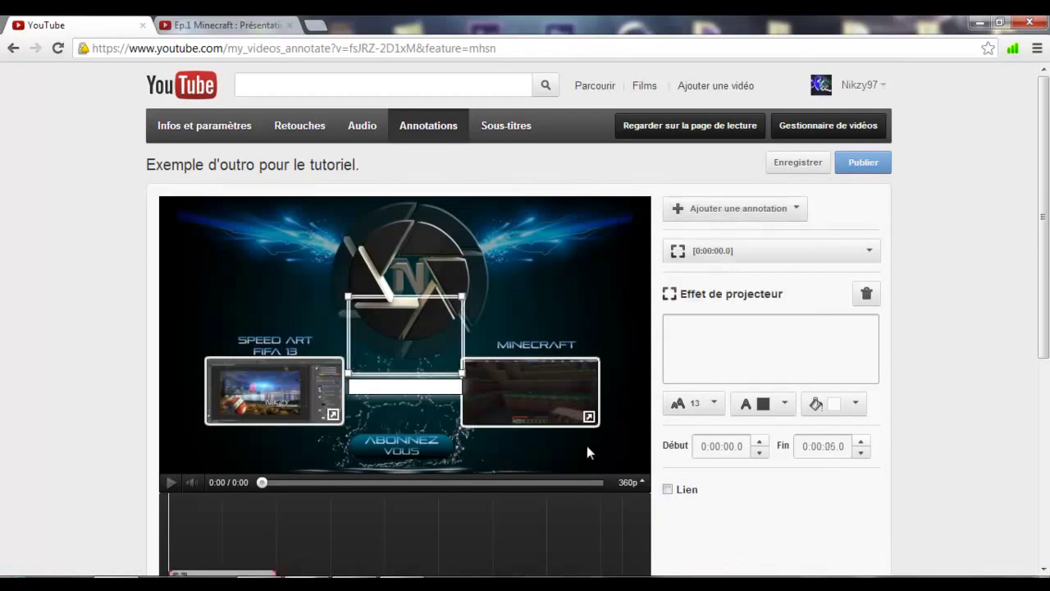
mouse_move(440, 369)
left_mouse_down()
mouse_move(423, 410)
mouse_move(425, 443)
left_mouse_up()
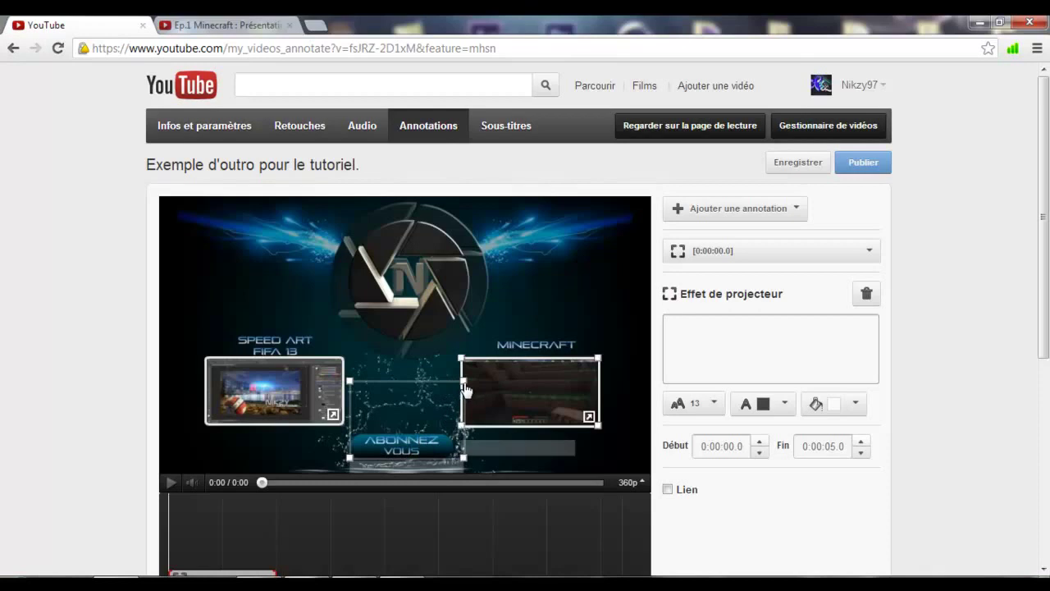
left_click_drag(464, 382, 455, 441)
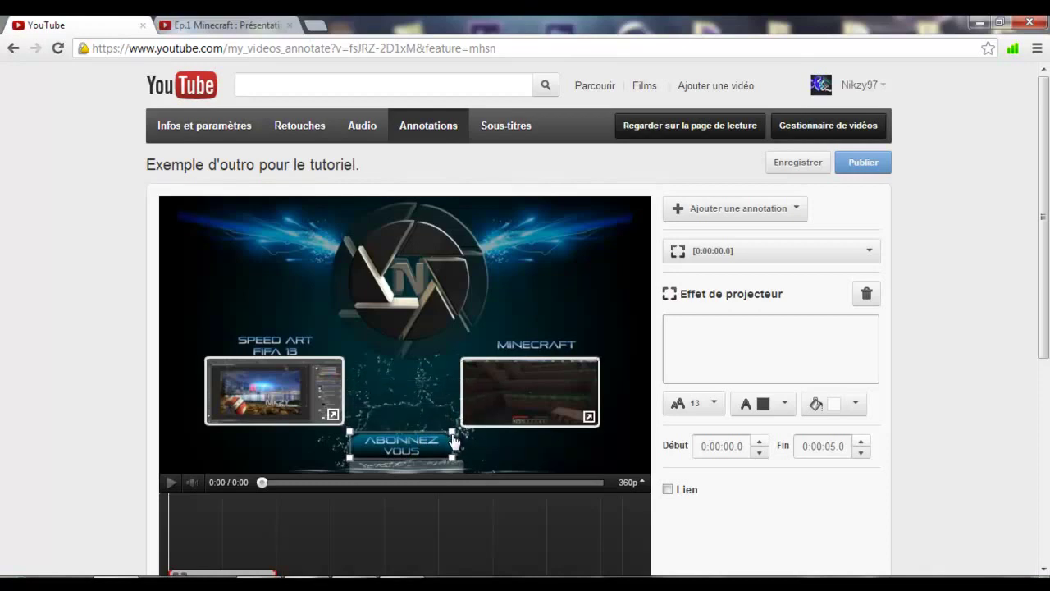
left_click_drag(354, 439, 355, 440)
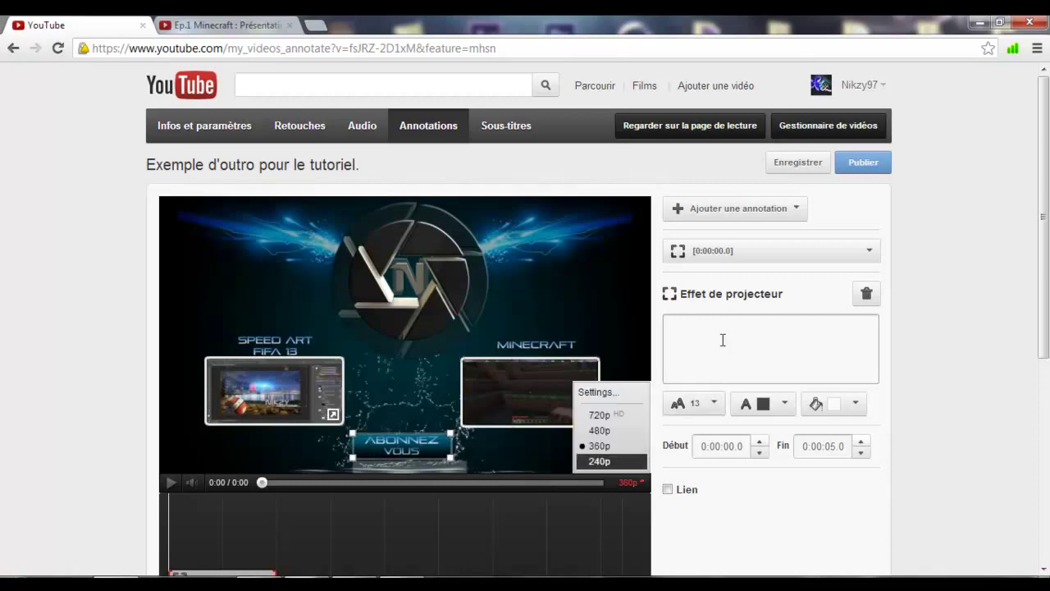
Step: Open your own channel page from the account in the Minecraft video's browser tab and copy its URL
left_click(234, 25)
left_click(827, 94)
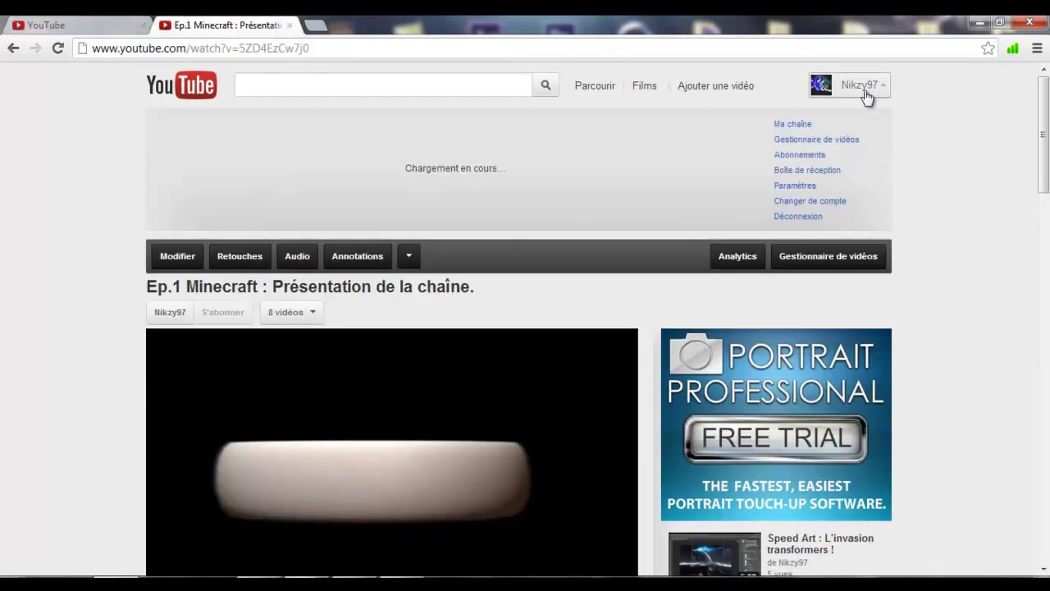
left_click(794, 128)
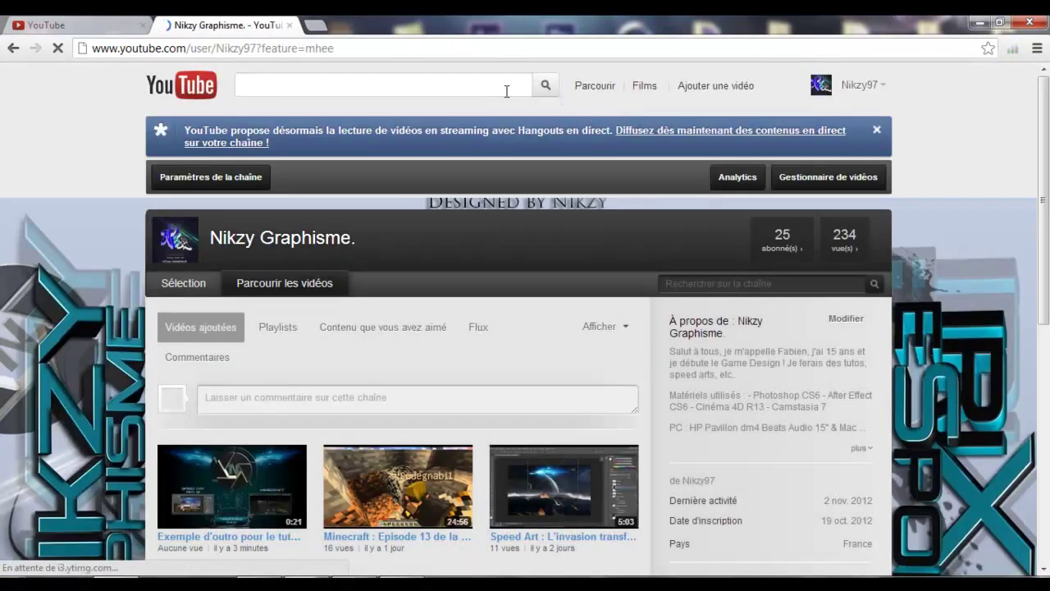
left_click(395, 47)
key("ctrl+c")
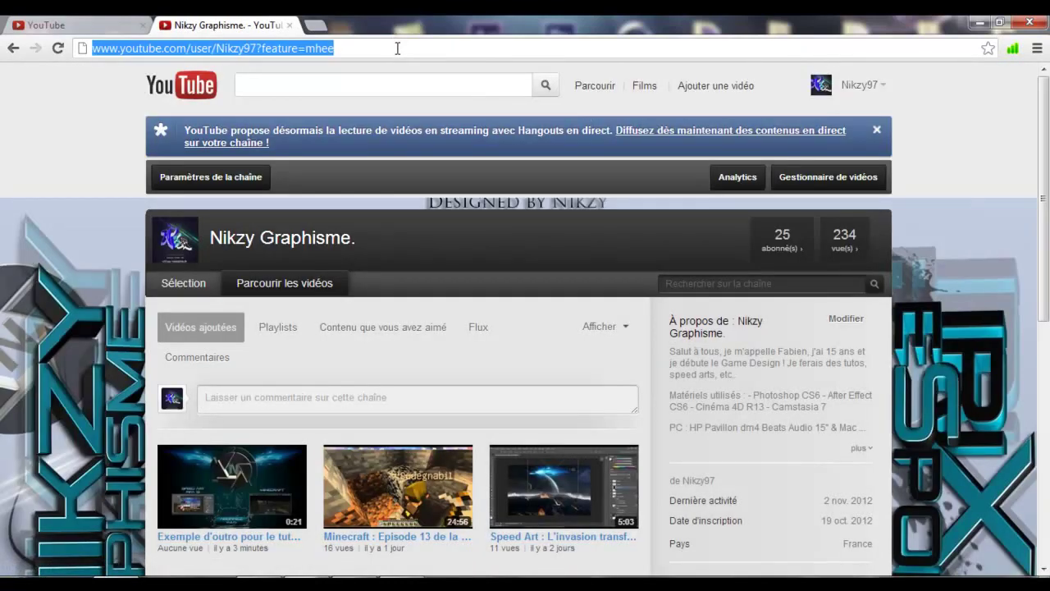
Step: Back in the annotation editor, end the "Abonnez vous" spotlight at 0:00:20.0 and link it to the copied channel URL
left_click(46, 25)
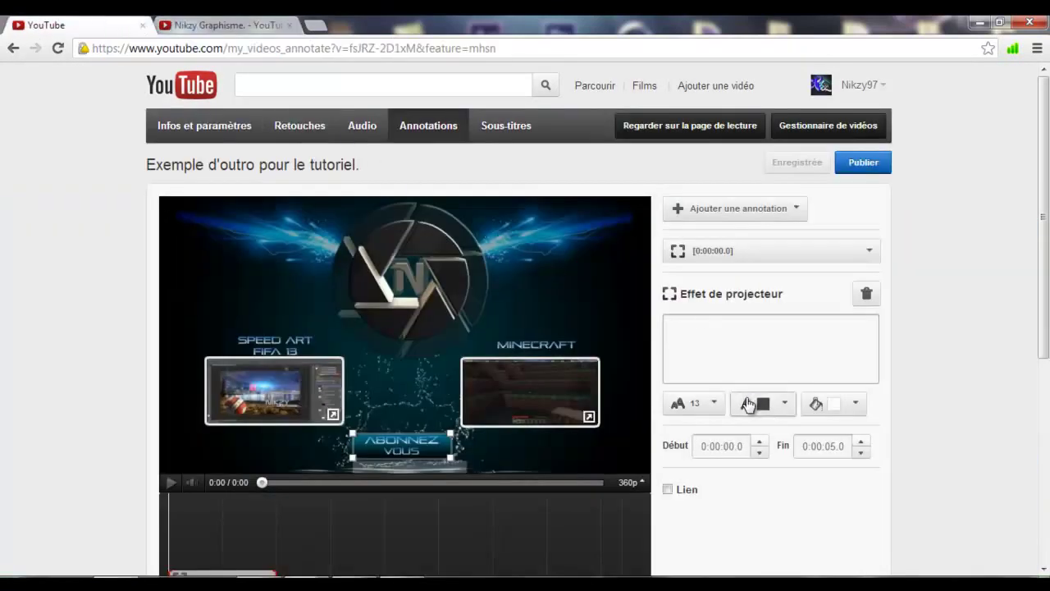
scroll(698, 384, "down", 2)
double_click(834, 373)
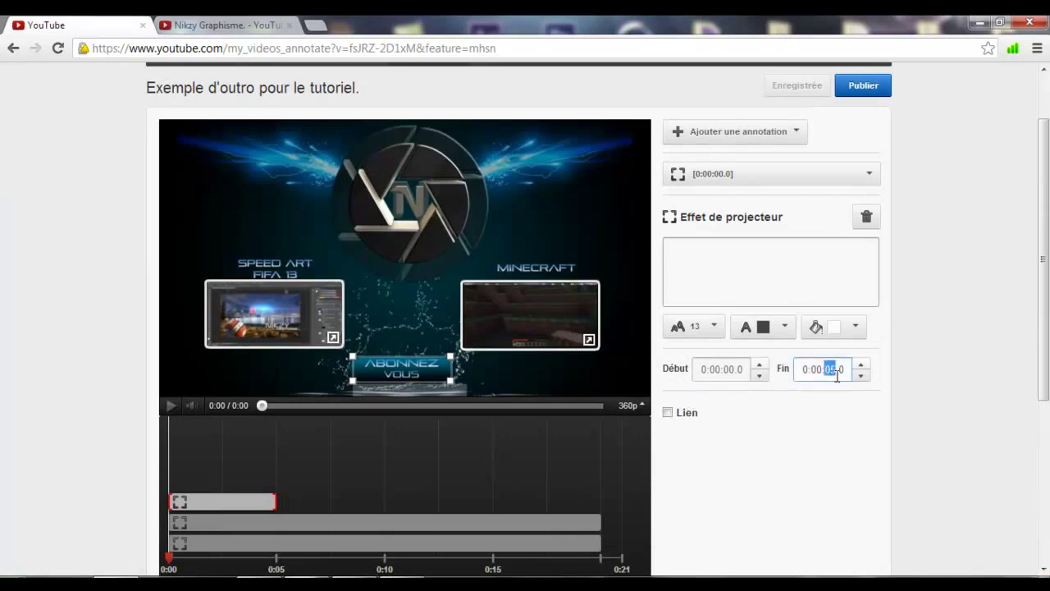
type("20")
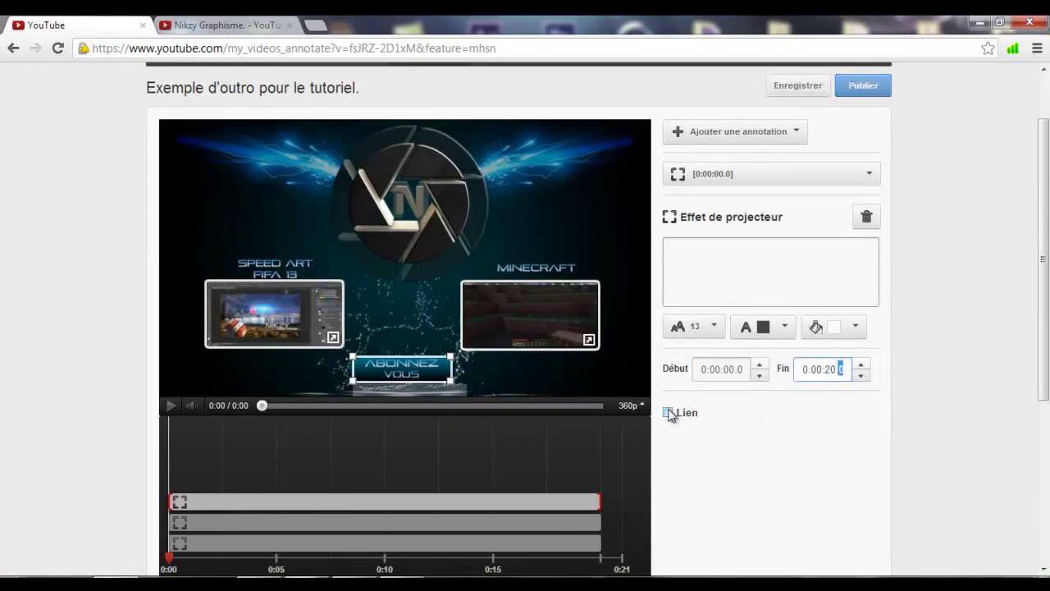
left_click(667, 412)
left_click(721, 443)
key("ctrl+v")
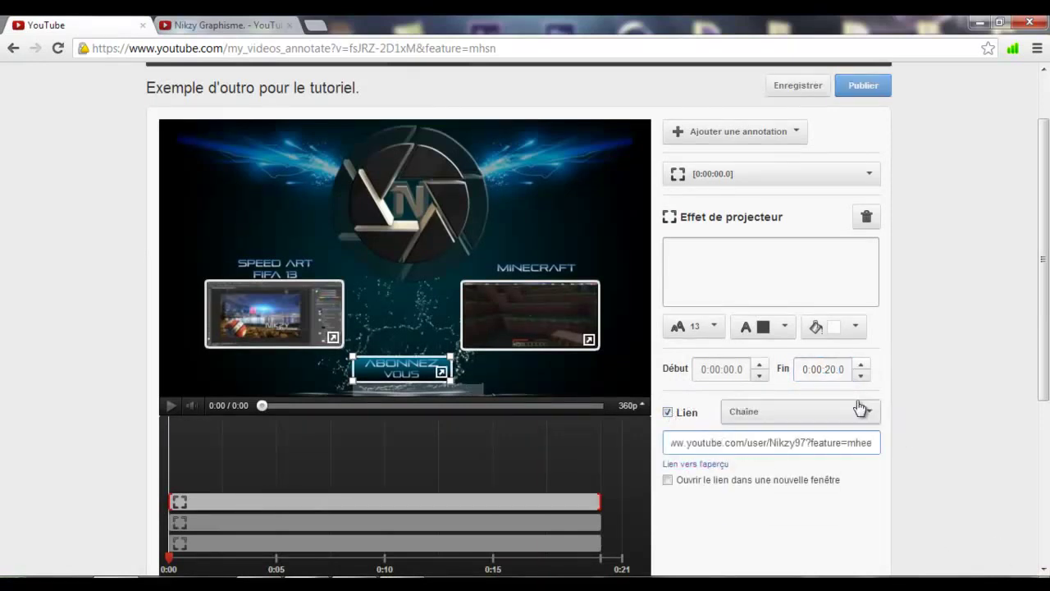
Step: Save and publish the outro video's annotations
scroll(914, 375, "up", 2)
left_click(806, 162)
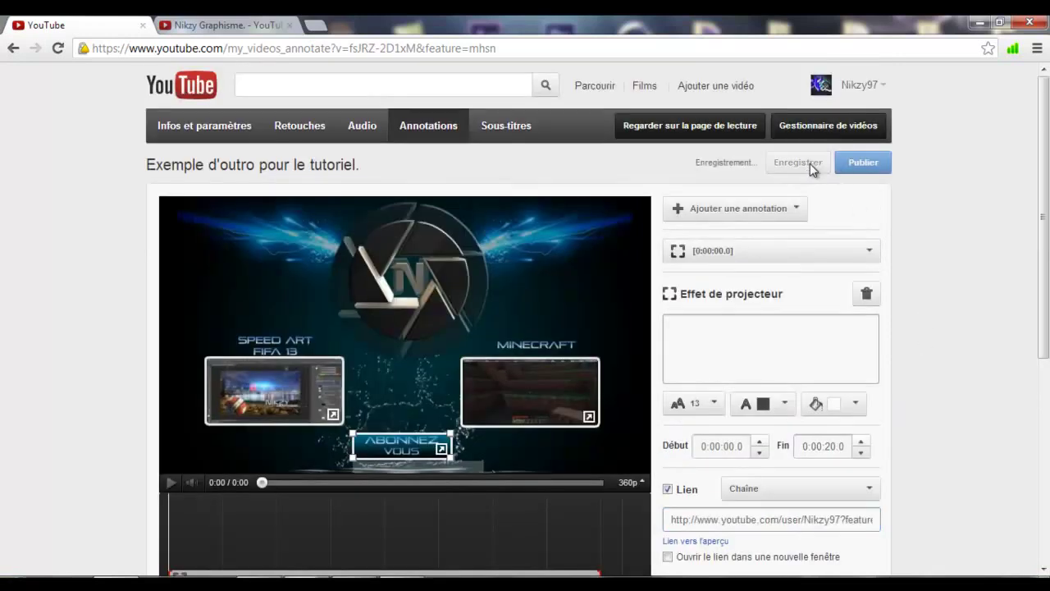
left_click(863, 164)
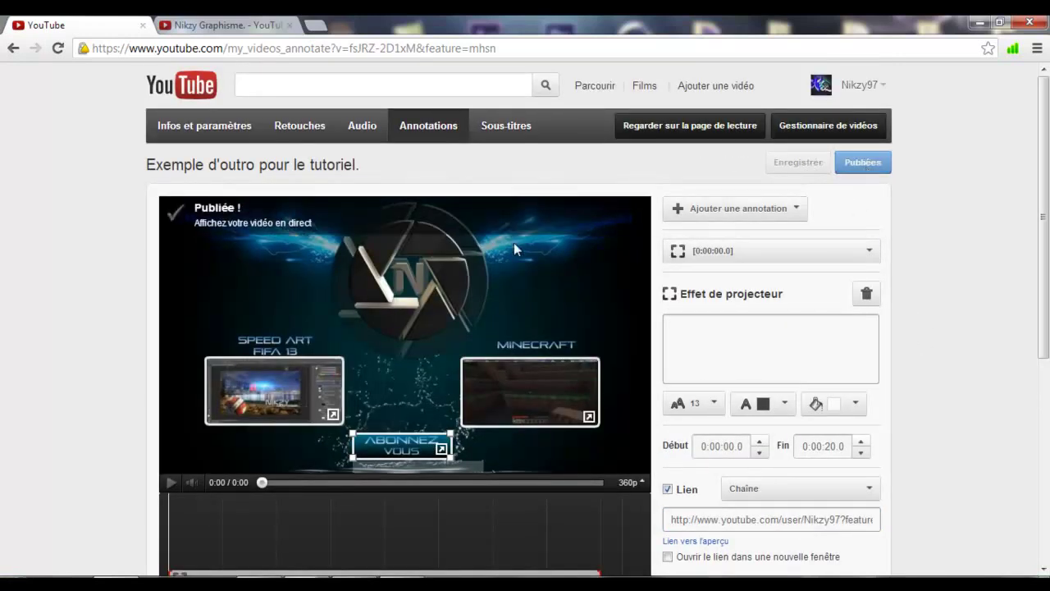
Step: Return to the channel page and look through its background design and uploaded videos
left_click(197, 20)
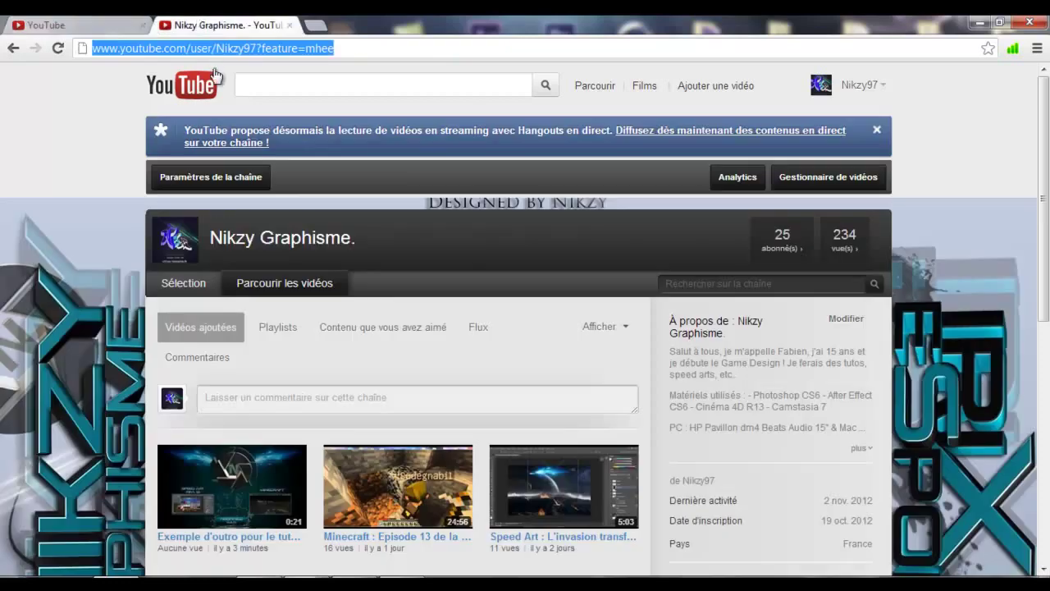
scroll(172, 177, "down", 3)
scroll(172, 177, "up", 2)
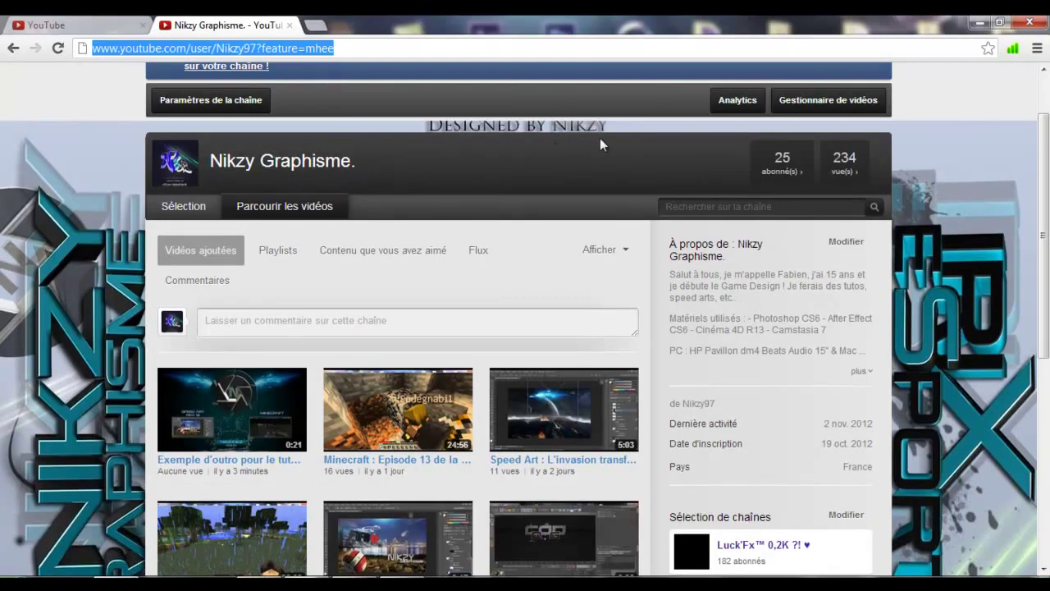
scroll(949, 163, "down", 1)
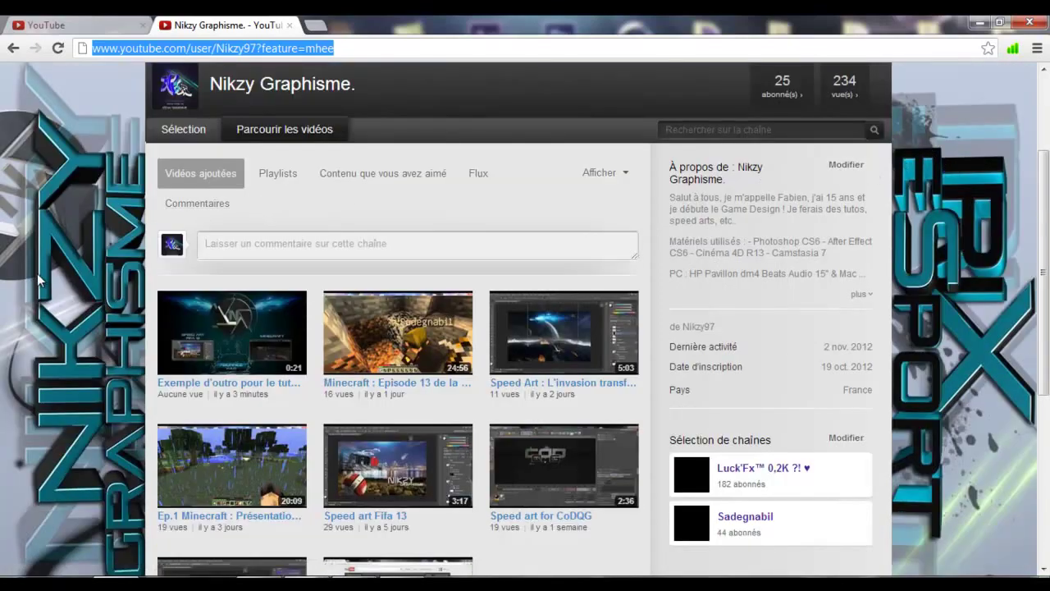
scroll(36, 272, "down", 1)
scroll(35, 273, "down", 1)
scroll(66, 285, "down", 1)
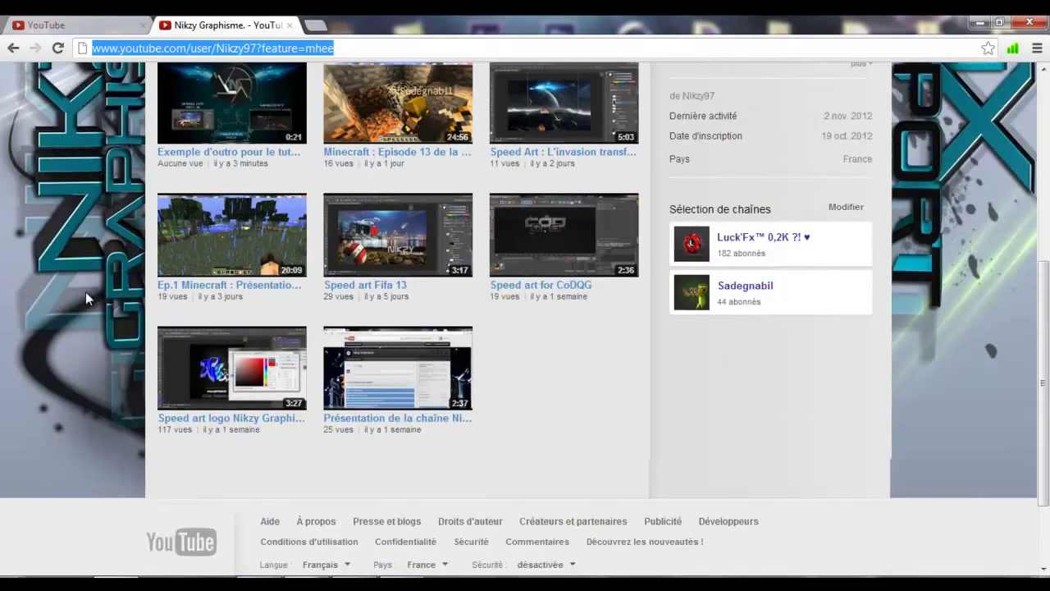
scroll(83, 288, "up", 1)
scroll(83, 289, "up", 1)
scroll(82, 288, "up", 1)
scroll(82, 288, "down", 1)
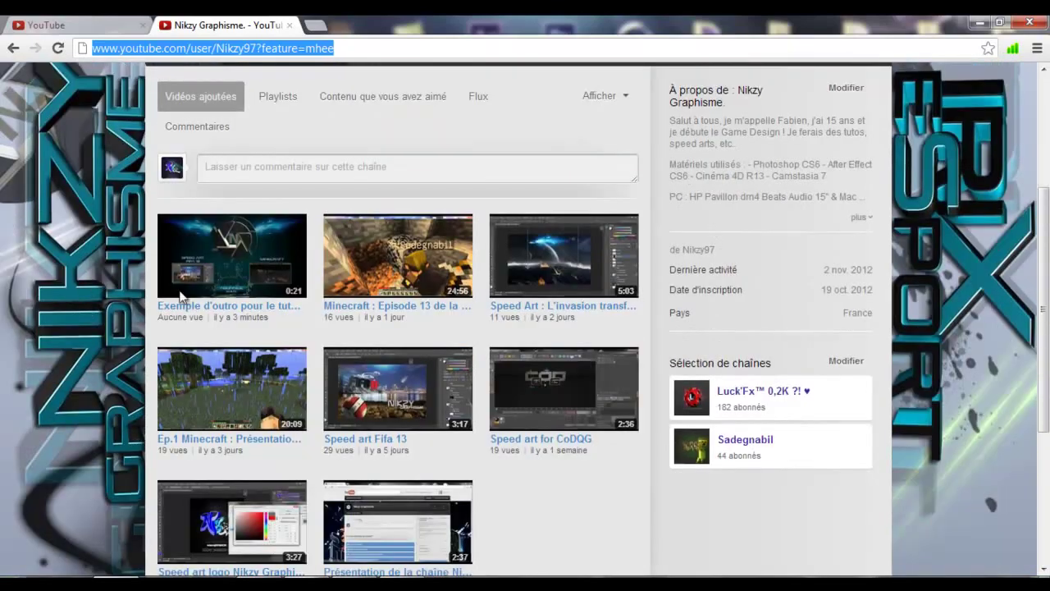
scroll(981, 347, "up", 1)
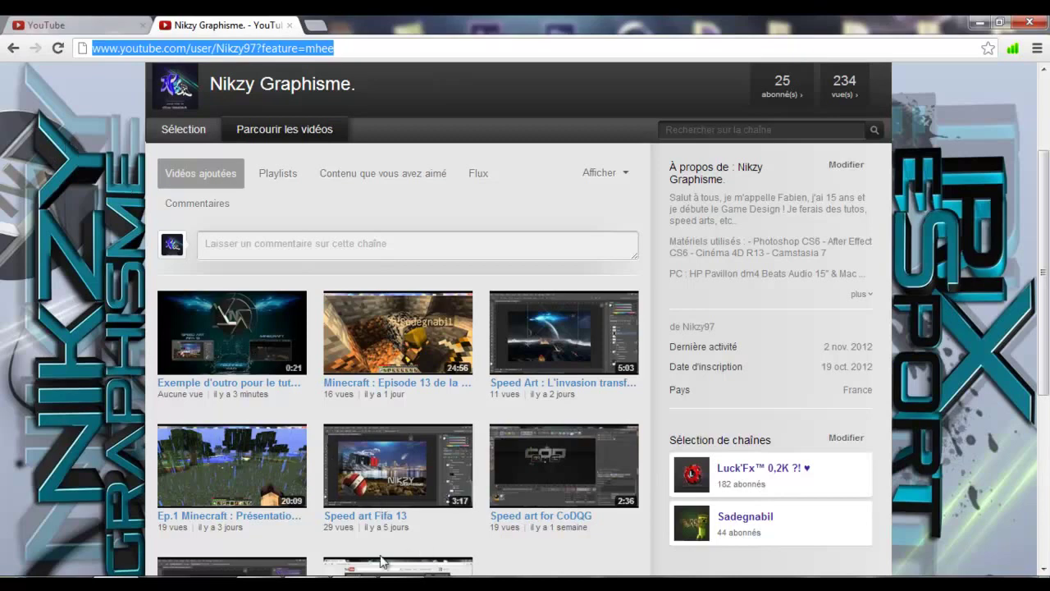
left_click(246, 533)
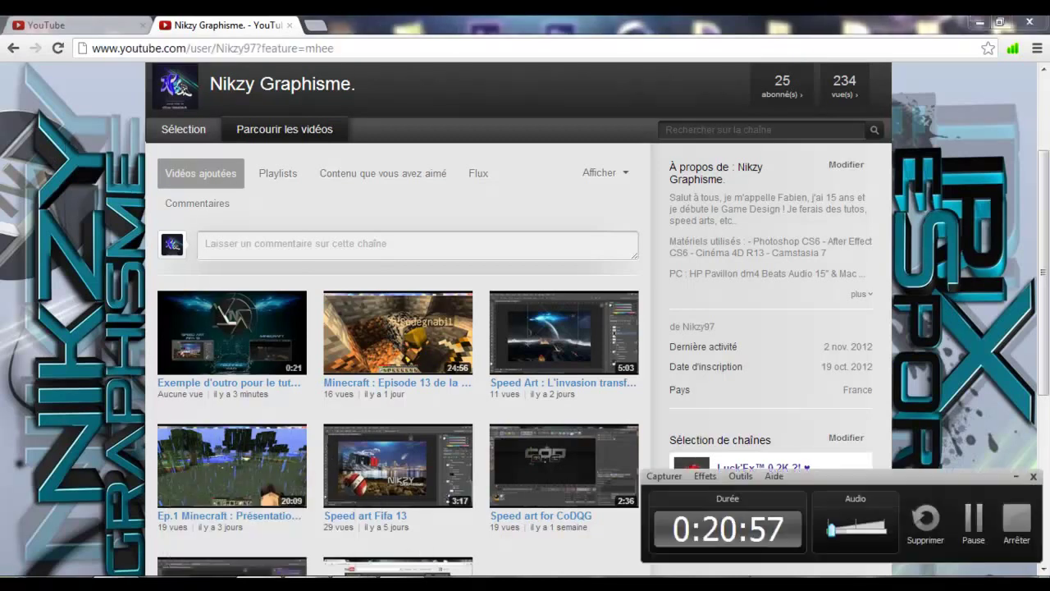
left_click(1025, 528)
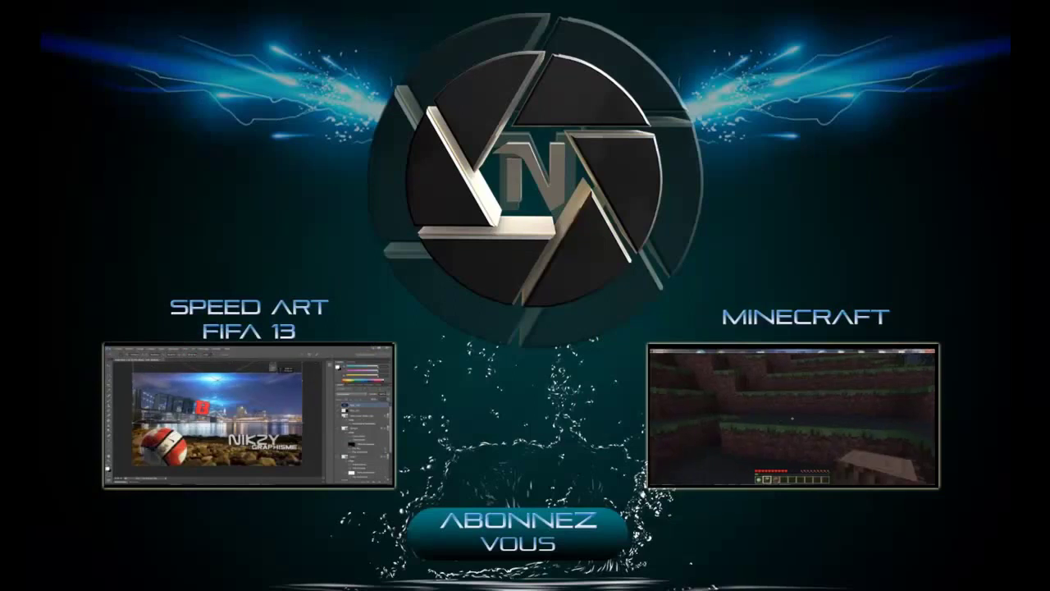